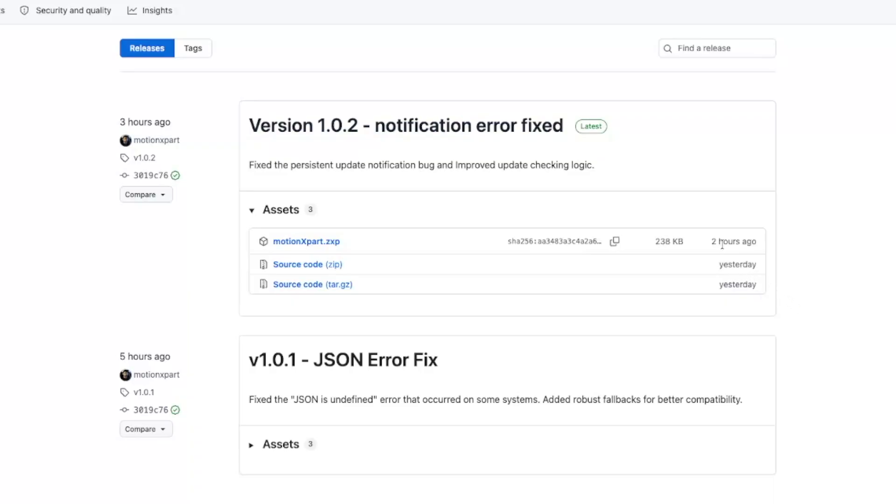
Download motionXpart.zxp from the Version 1.0.2 release assets into the Downloads folder.
mouse_move(728, 240)
left_click(307, 241)
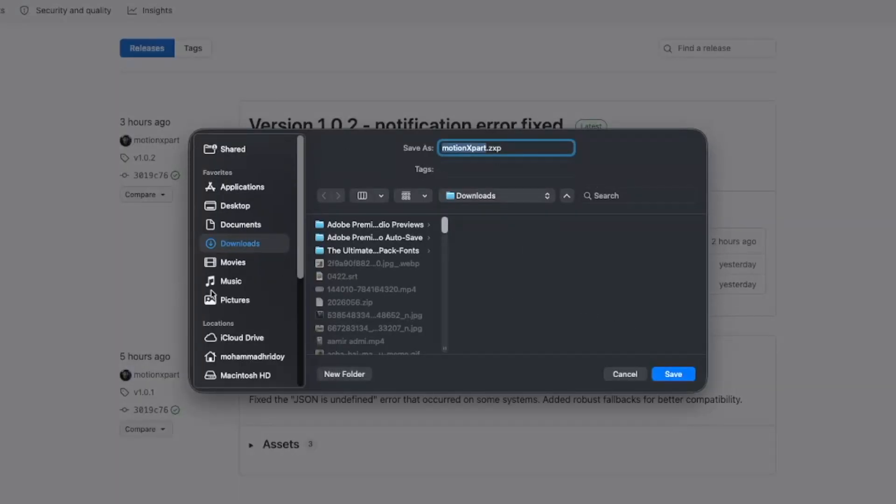
left_click(667, 374)
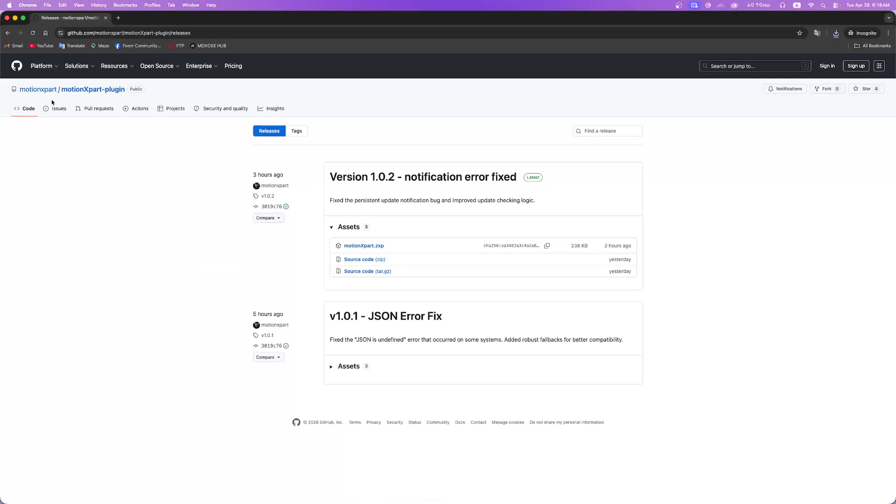
Go to the publisher's profile, open the pinned motionXpart-plugin repository and view its latest release, Version 1.0.2.
left_click(42, 90)
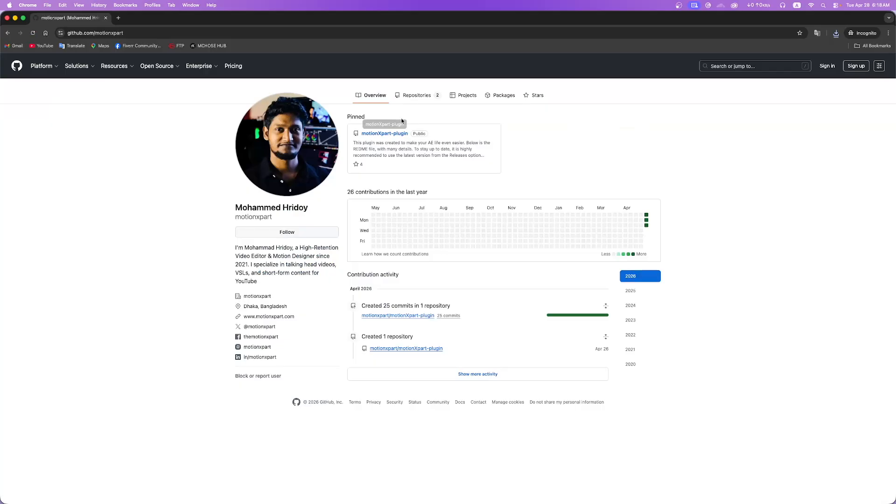
left_click(396, 134)
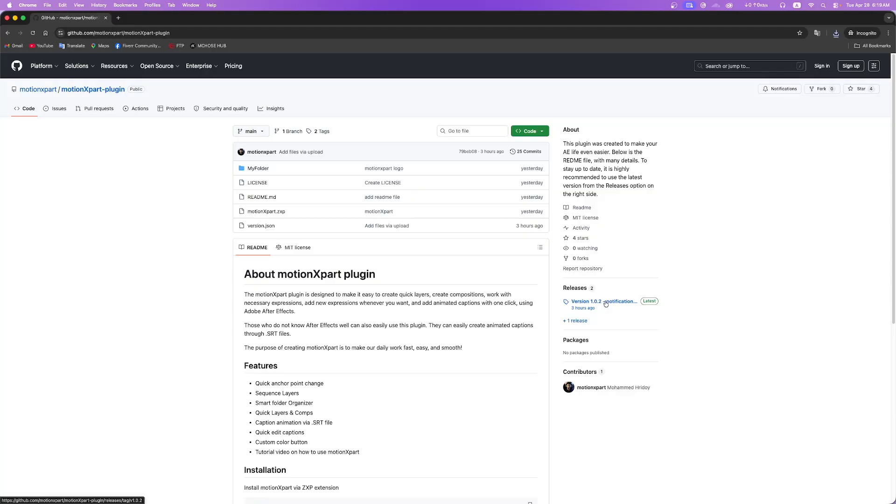
left_click(605, 301)
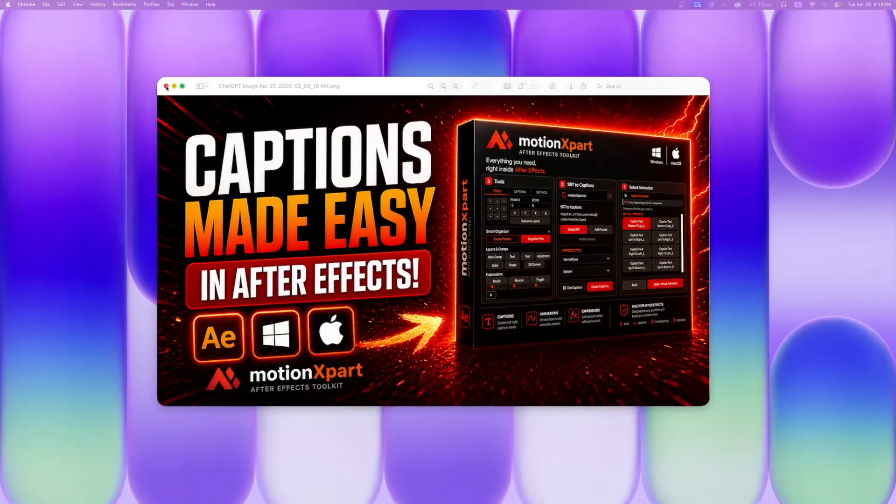
Switch to the extension installer and install the downloaded motionXpart.zxp for After Effects.
left_click(166, 87)
left_click(228, 121)
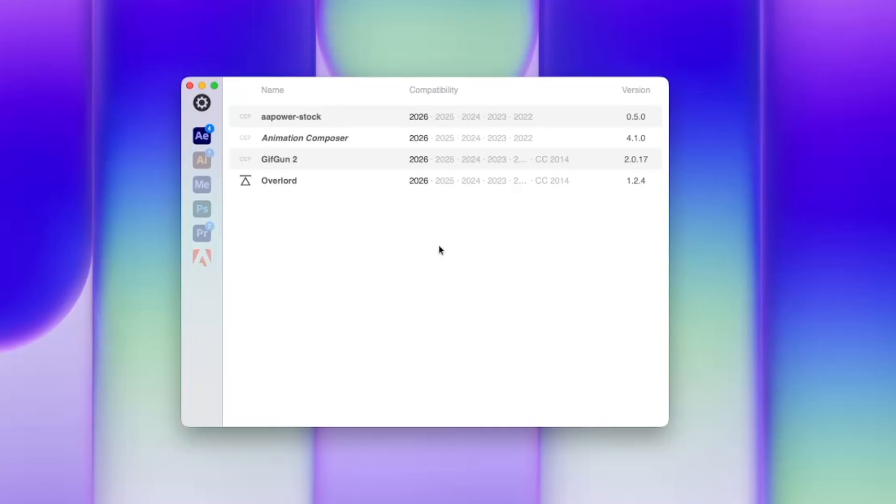
left_click_drag(350, 94, 367, 99)
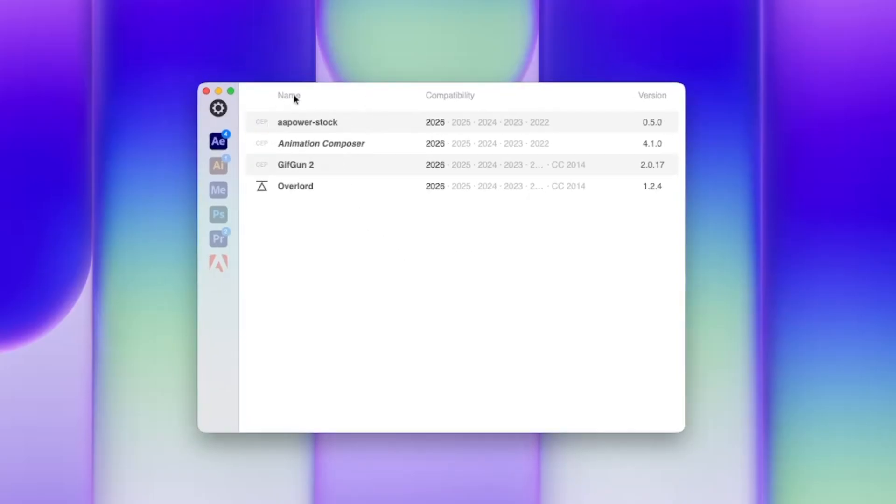
mouse_move(202, 144)
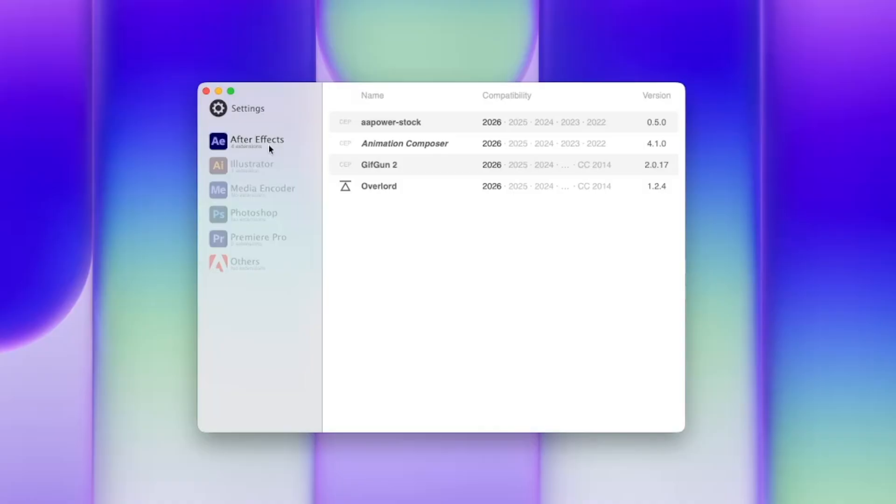
left_click_drag(416, 90, 436, 95)
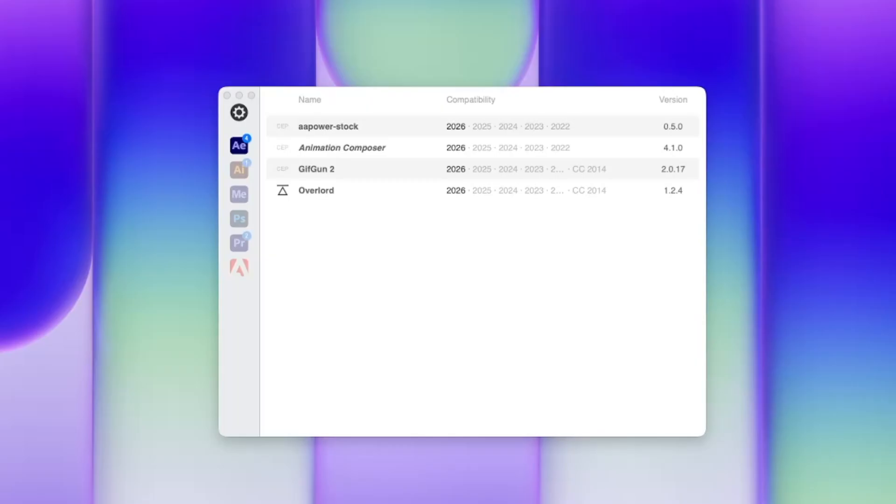
left_click_drag(402, 503, 608, 252)
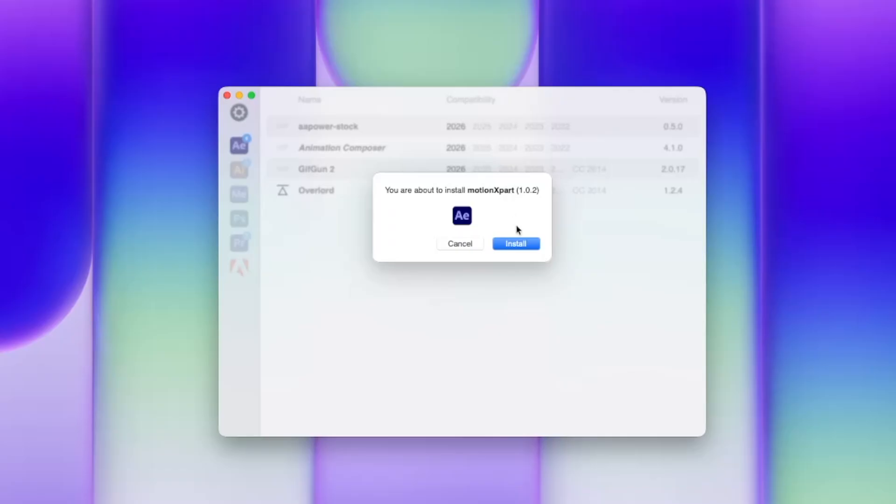
left_click(523, 244)
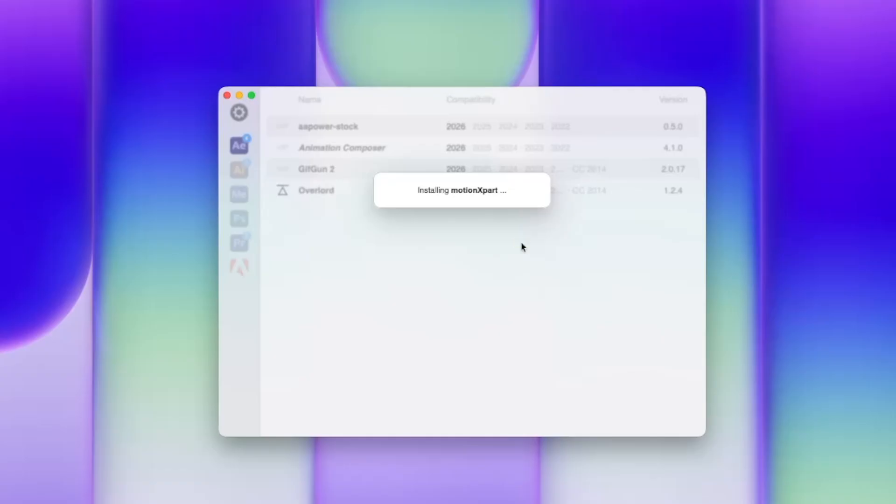
left_click(574, 234)
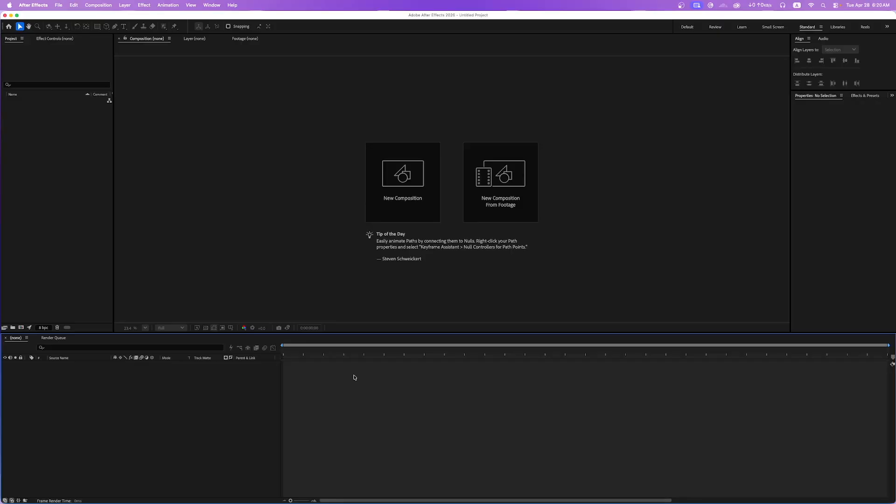
Switch to After Effects and open the motionXpart extension.
left_click(211, 4)
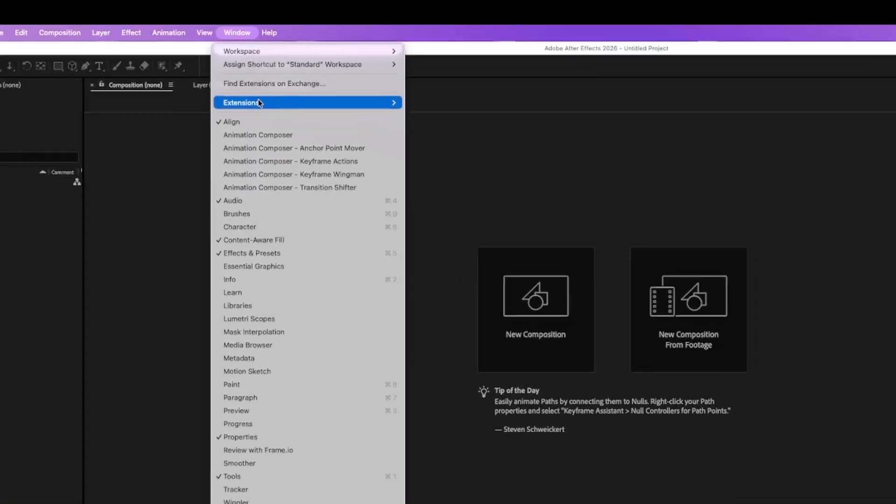
mouse_move(259, 101)
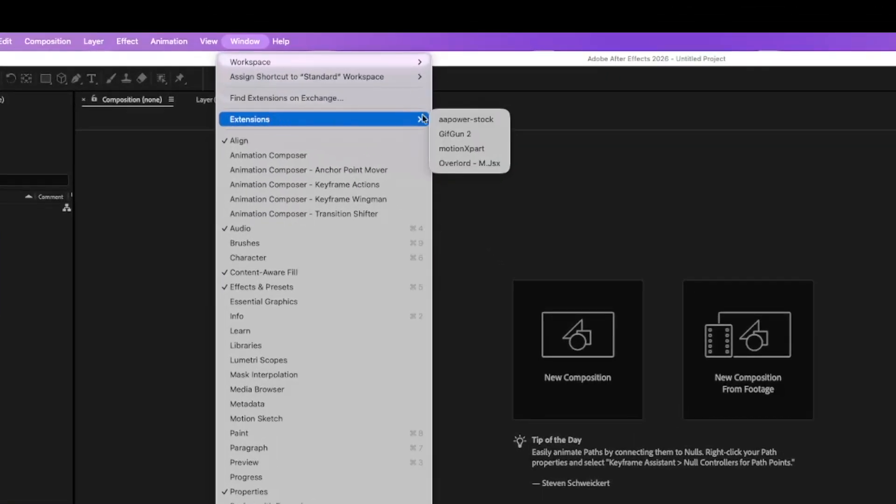
left_click(472, 150)
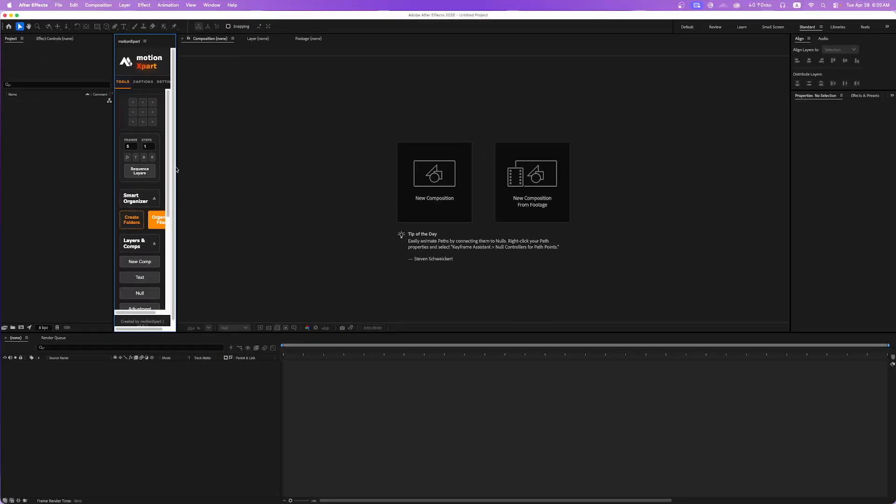
Widen the docked motionXpart panel so that all its controls fit, and set Frames to 5.
left_click_drag(176, 166, 260, 166)
left_click(145, 42)
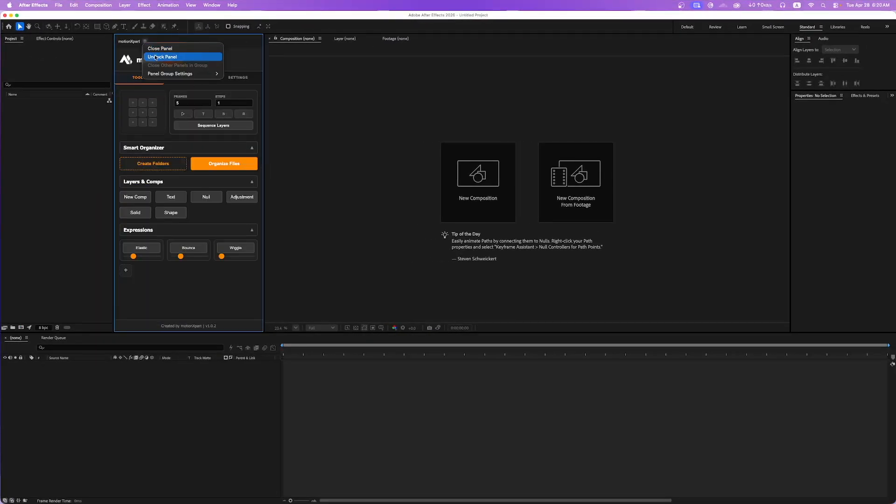
left_click(166, 57)
left_click_drag(136, 47, 140, 93)
left_click_drag(451, 134, 290, 135)
left_click(178, 103)
type("5")
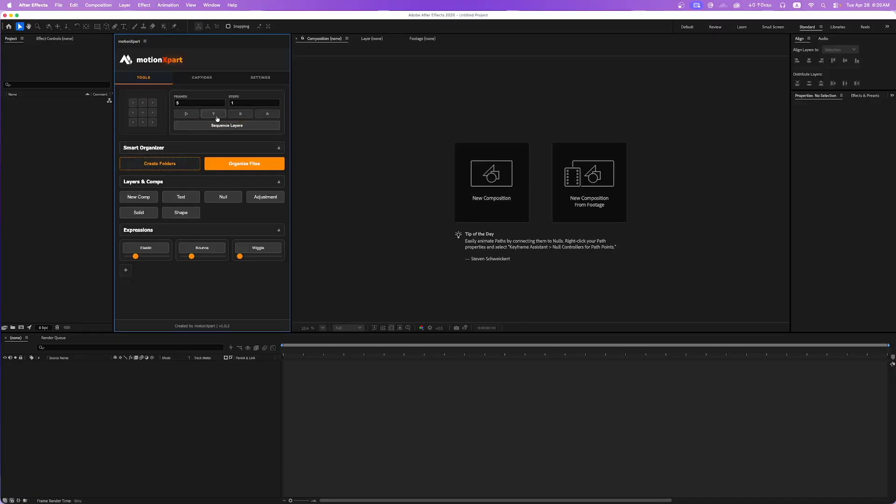
Create composition Comp 1 at 1920x1080, 24 fps and 2 minutes long, and add a text layer using the motionXpart tools.
left_click(142, 197)
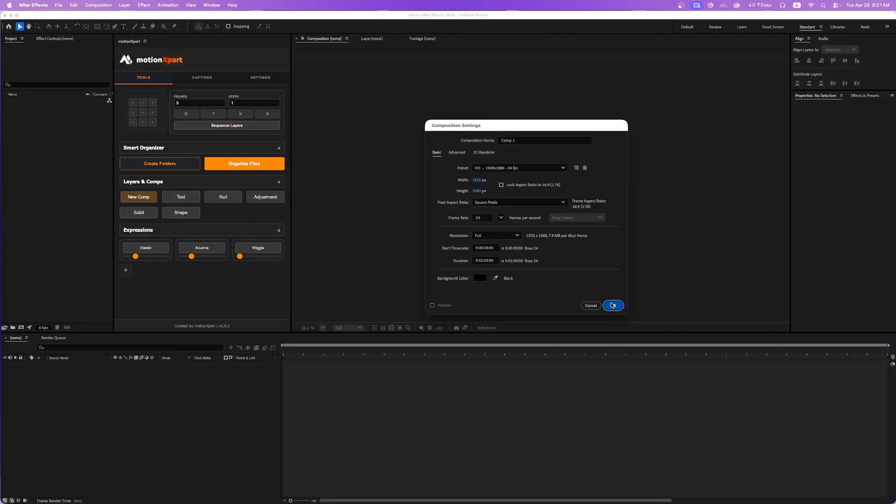
left_click(613, 305)
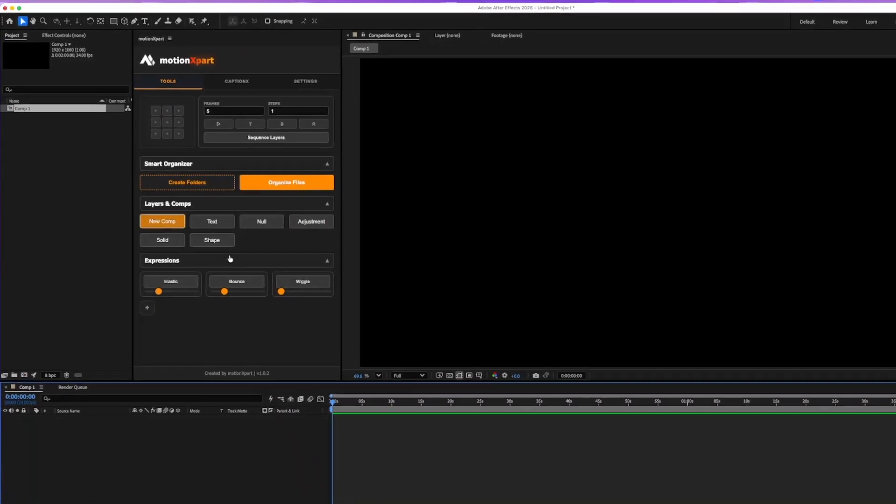
left_click(182, 198)
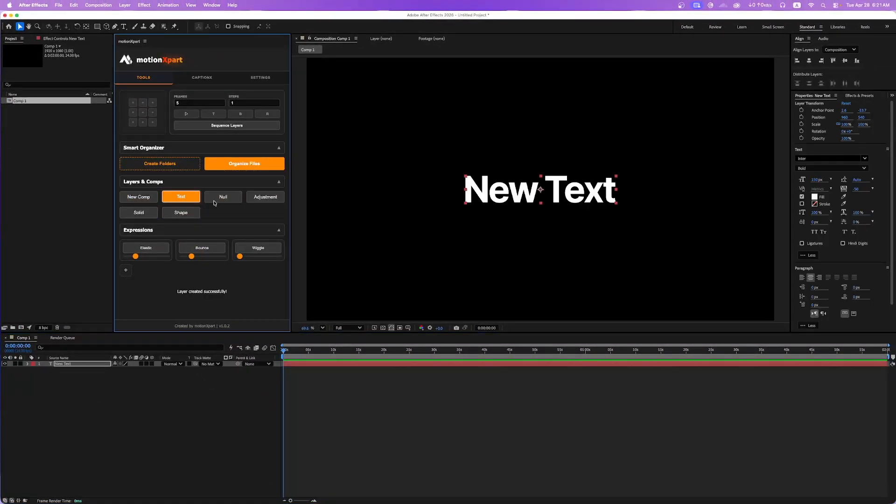
left_click(498, 188)
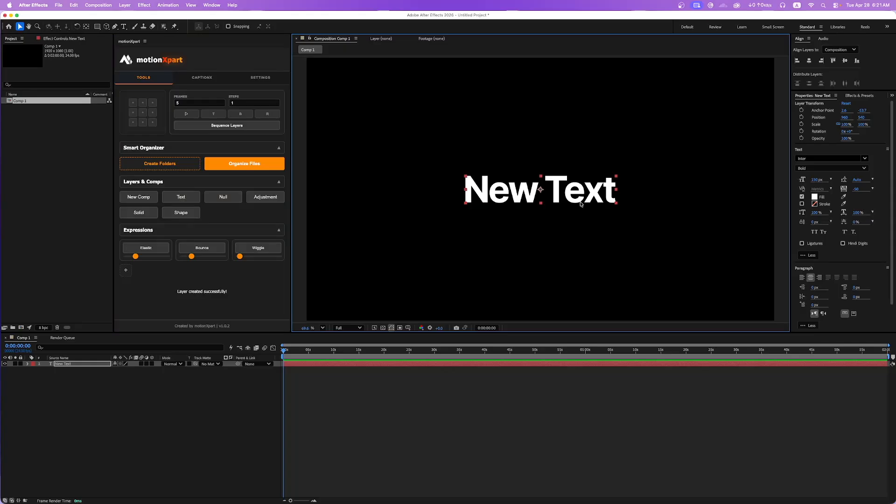
Try moving the text layer's anchor point to its middle-right edge and return it to the centre.
left_click(152, 112)
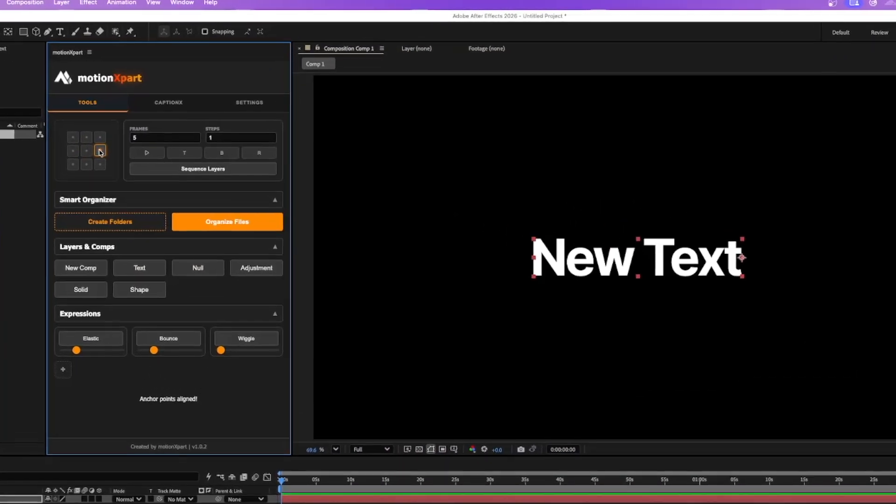
left_click(100, 163)
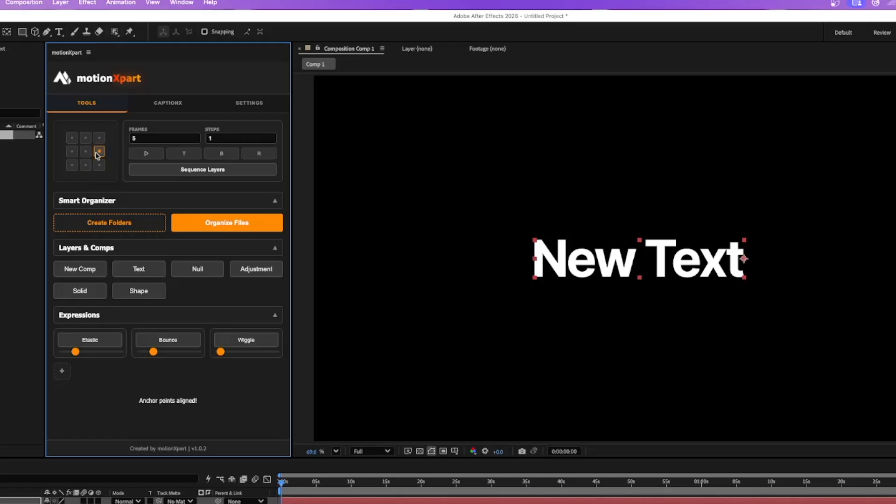
left_click(86, 151)
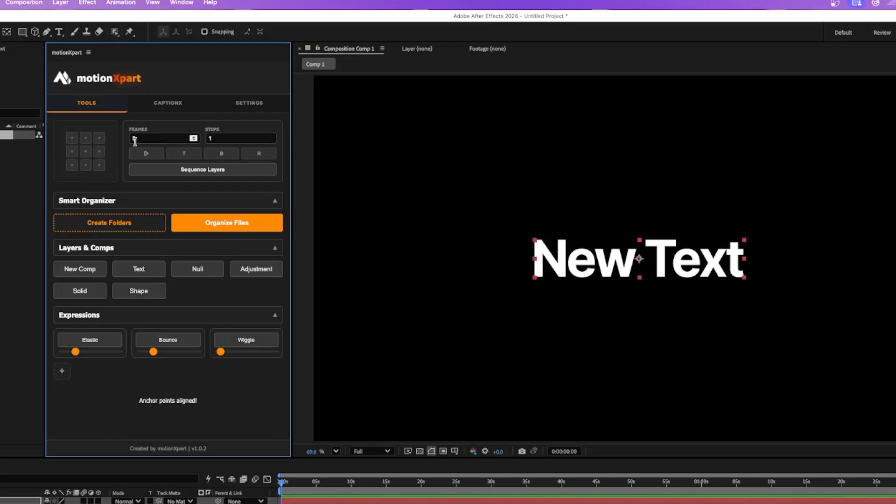
left_click(176, 172)
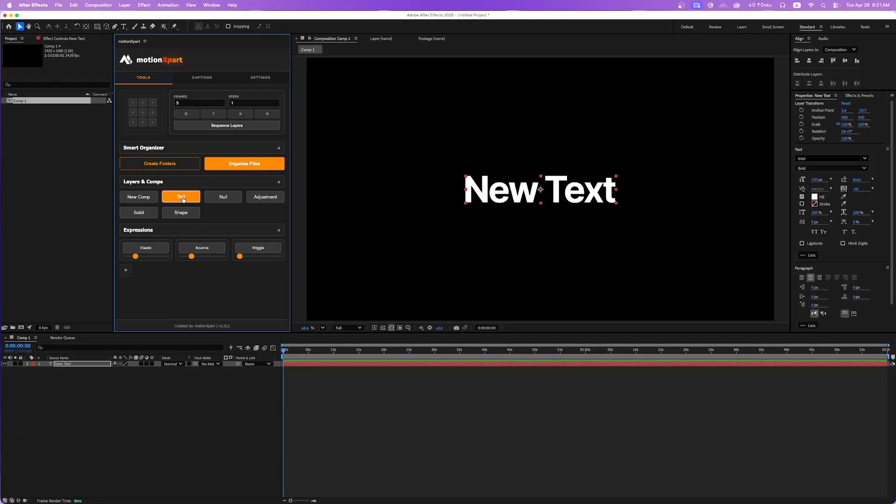
Add eleven more text layers to Comp 1 with the motionXpart layer tools.
left_click(182, 198)
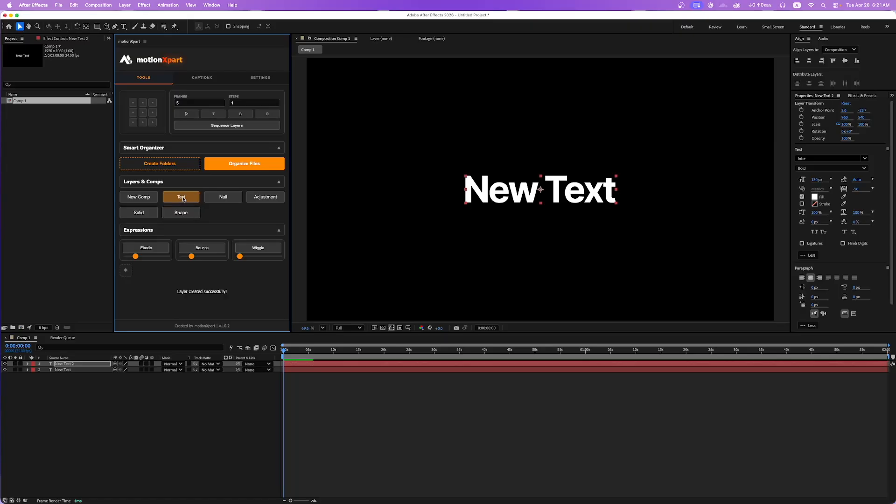
left_click(182, 199)
left_click(183, 198)
left_click(184, 199)
left_click(183, 198)
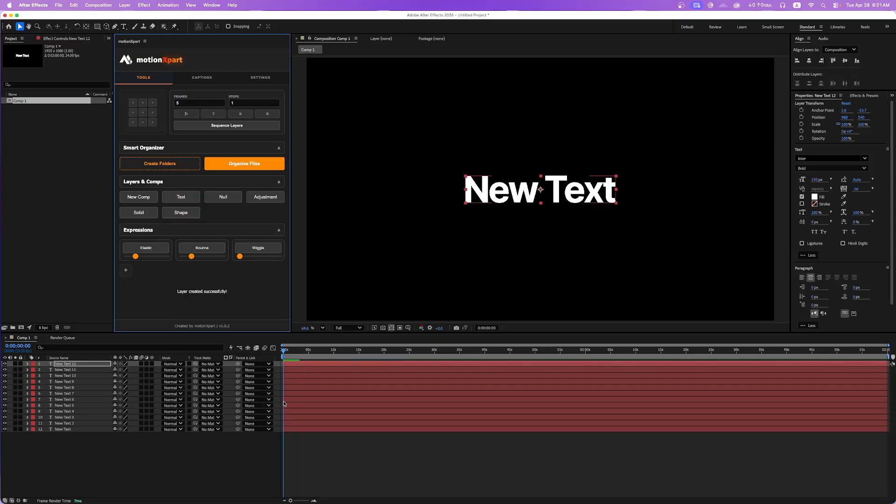
Select all twelve text layers of Comp 1.
left_click_drag(139, 447, 24, 363)
left_click(169, 451)
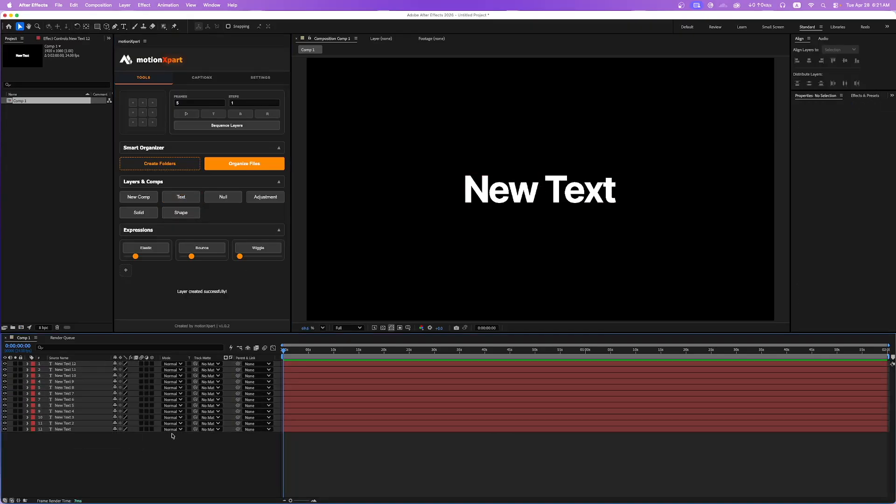
left_click_drag(78, 447, 28, 361)
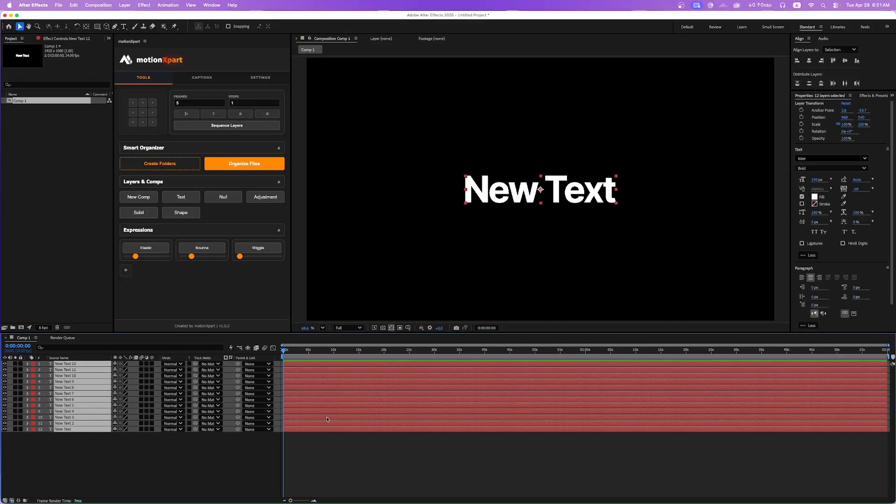
key("equal")
key("equal")
key("equal")
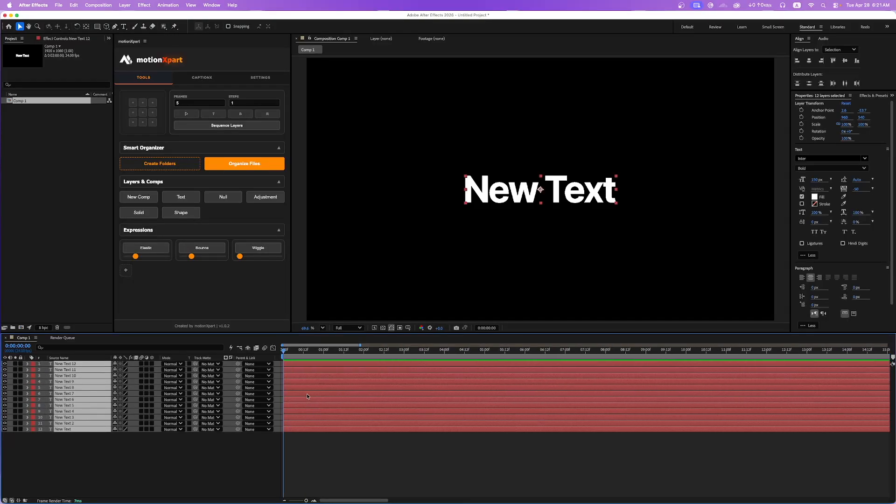
left_click(195, 102)
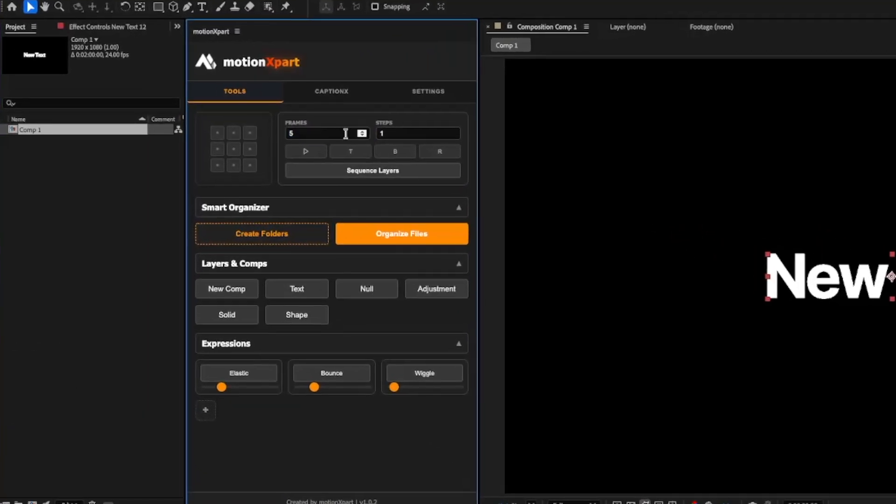
left_click(386, 134)
left_click(367, 288)
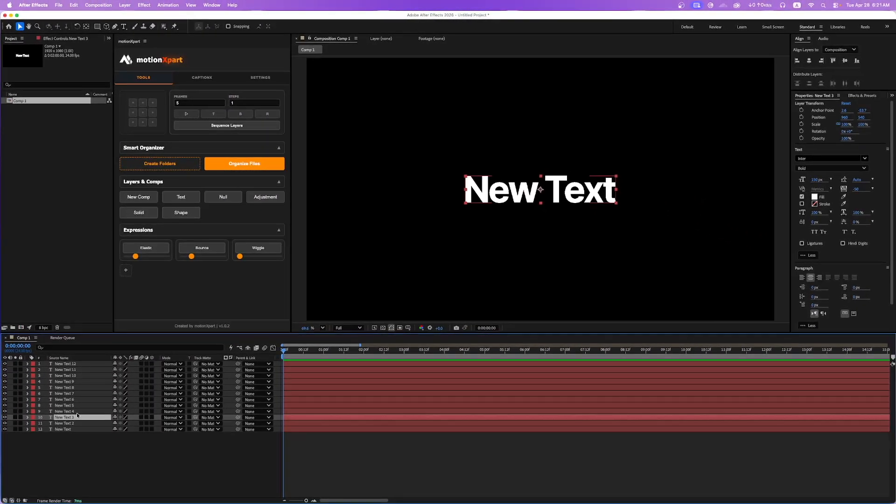
left_click(77, 411)
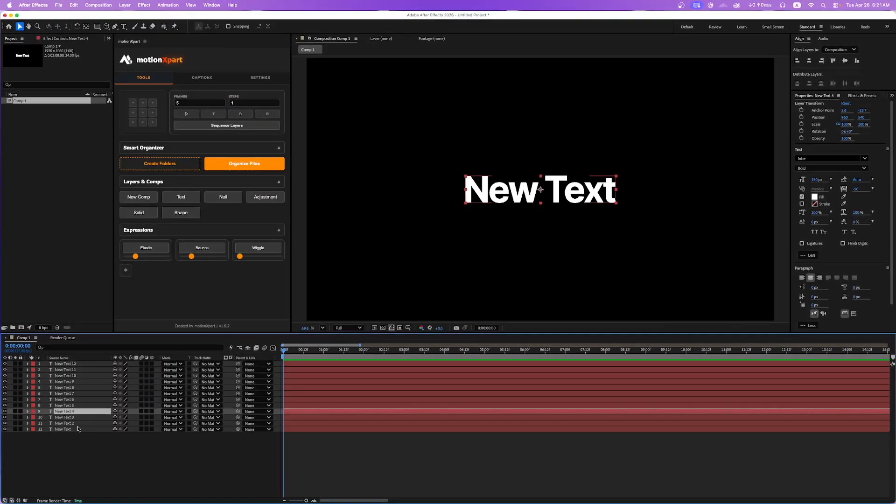
left_click(78, 429)
left_click(239, 102)
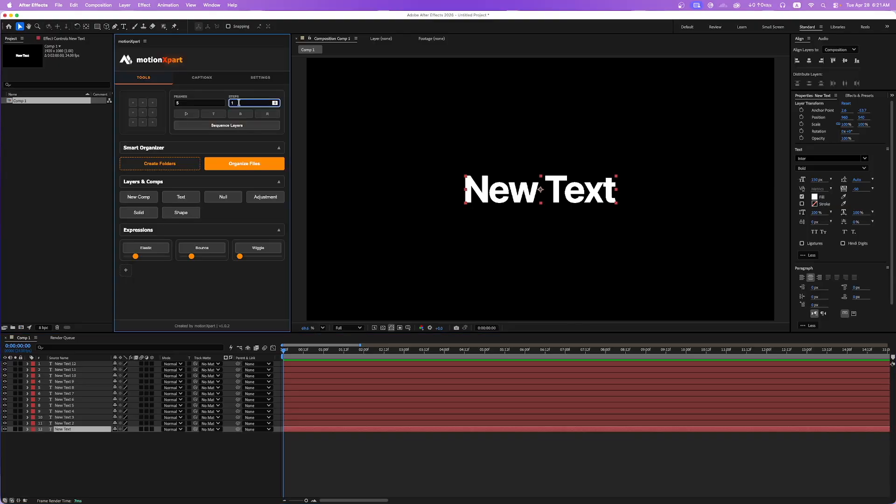
left_click(197, 103)
left_click(246, 103)
left_click(195, 102)
left_click(245, 101)
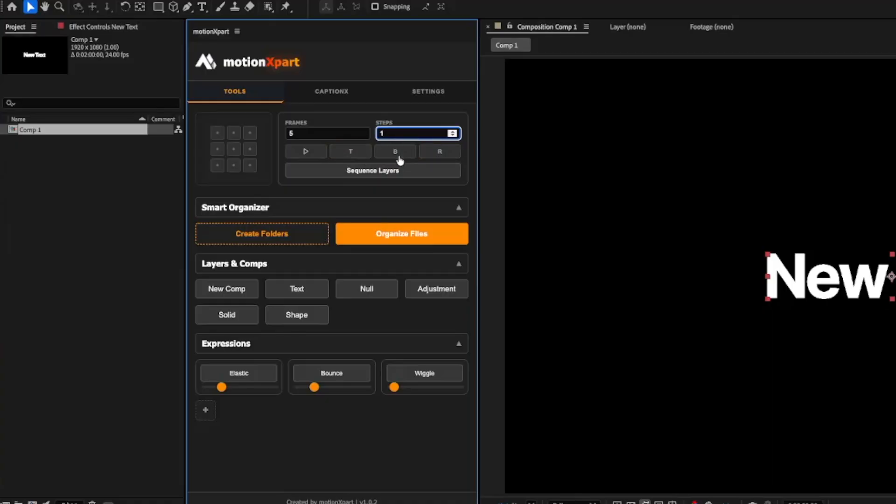
left_click(441, 153)
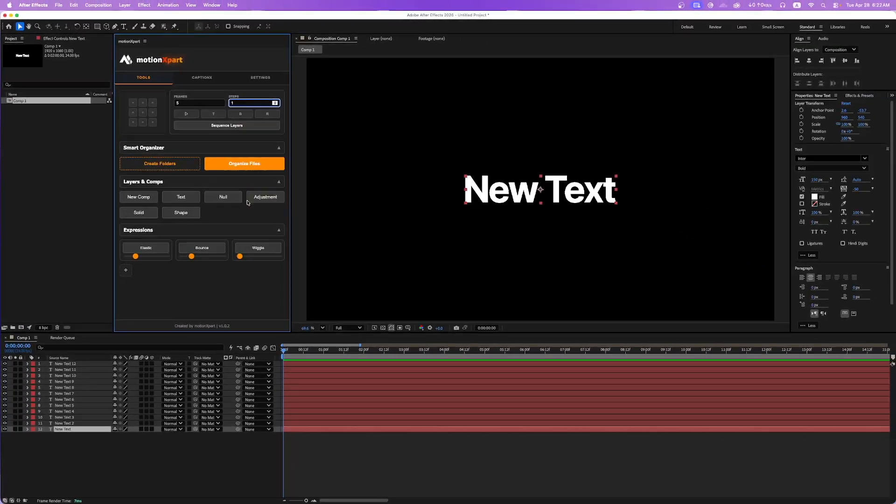
Try sequencing all twelve text layers of Comp 1 from the bottom layer upward, with 5 frames and 1 step.
left_click_drag(103, 461, 27, 362)
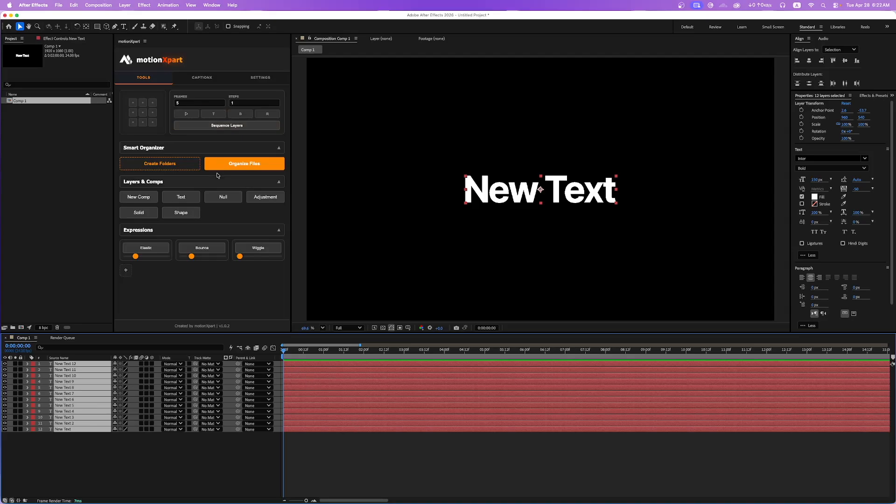
left_click(241, 114)
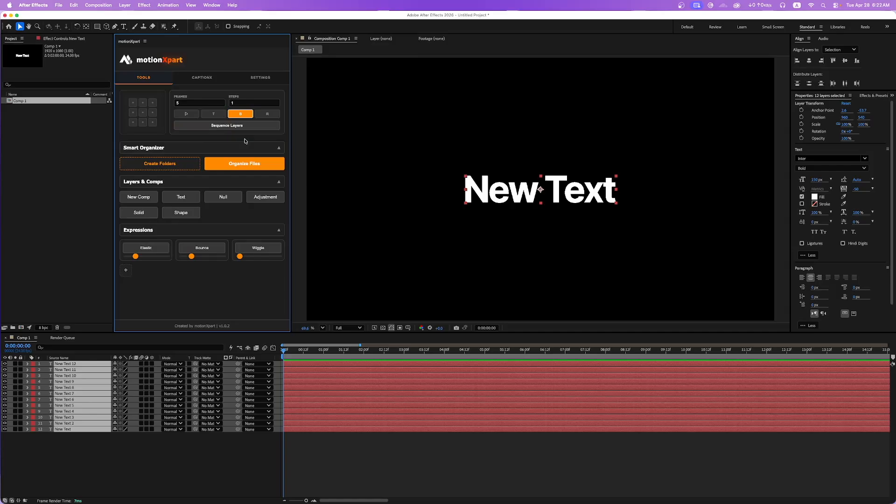
left_click(227, 125)
scroll(300, 404, "up", 2)
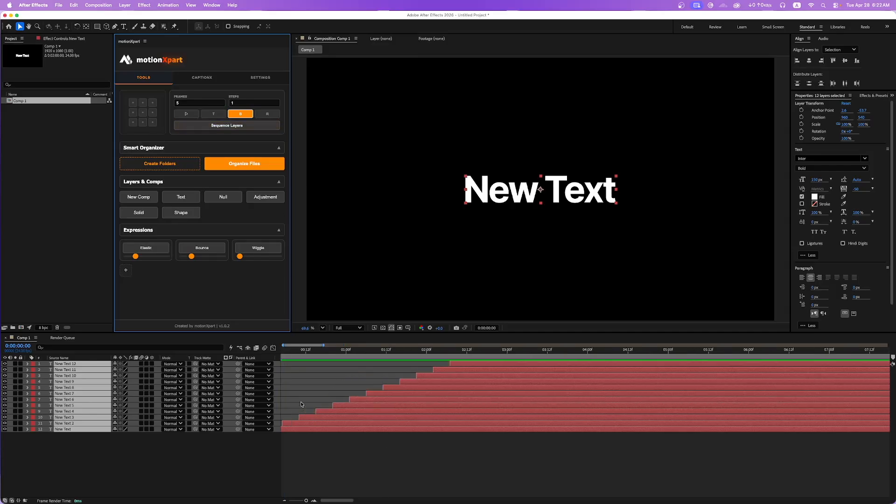
scroll(302, 401, "up", 2)
Step through the first frames of the staggered text layers in the timeline, and undo the bottom-up sequencing.
left_click(315, 384)
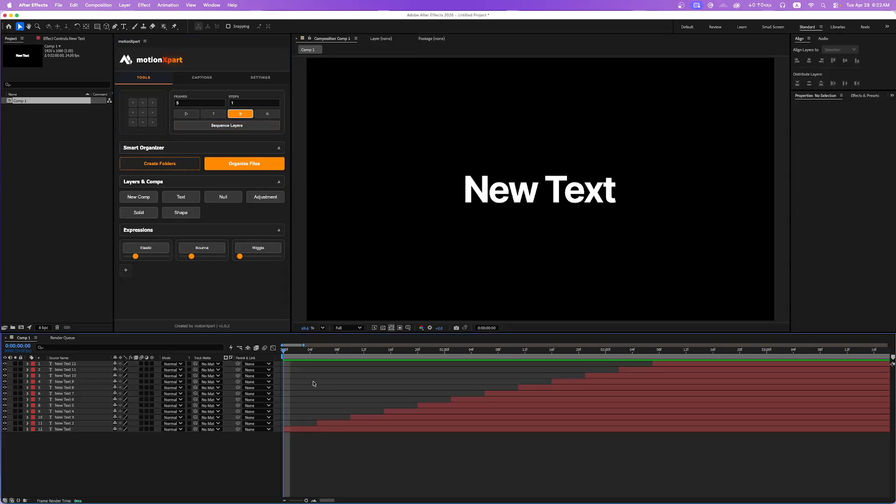
key("space")
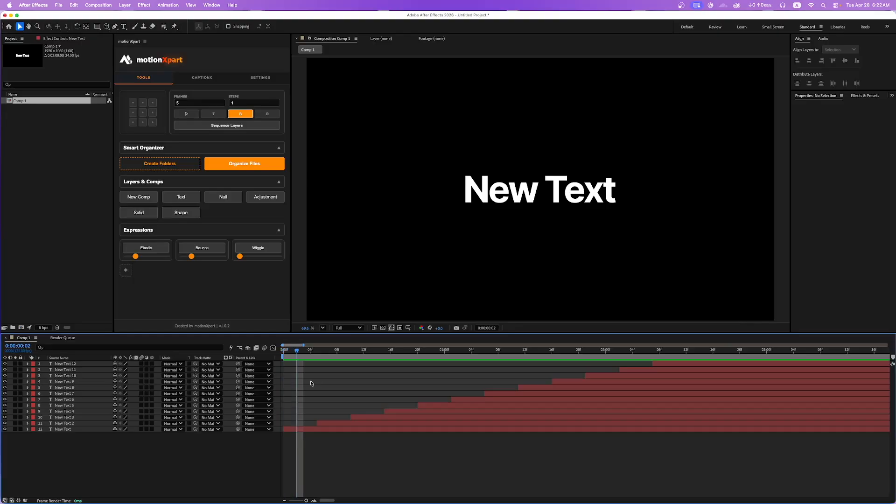
key("super+Right")
key("super+Right")
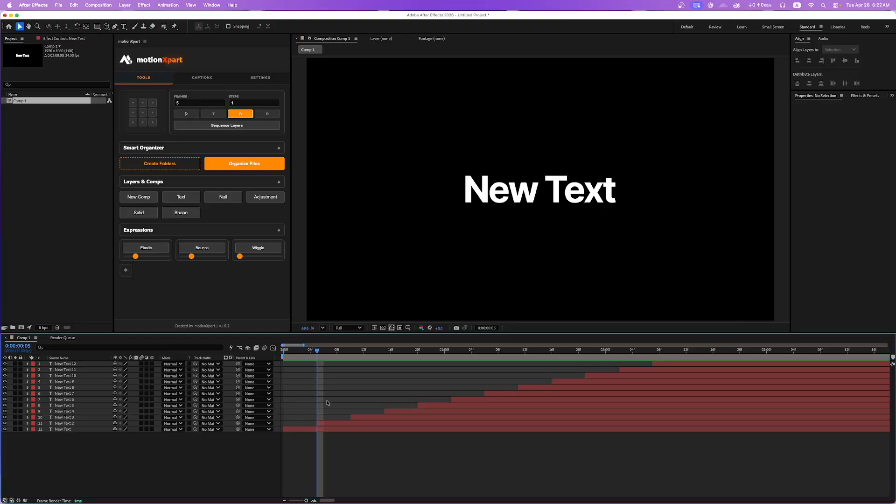
left_click(330, 425)
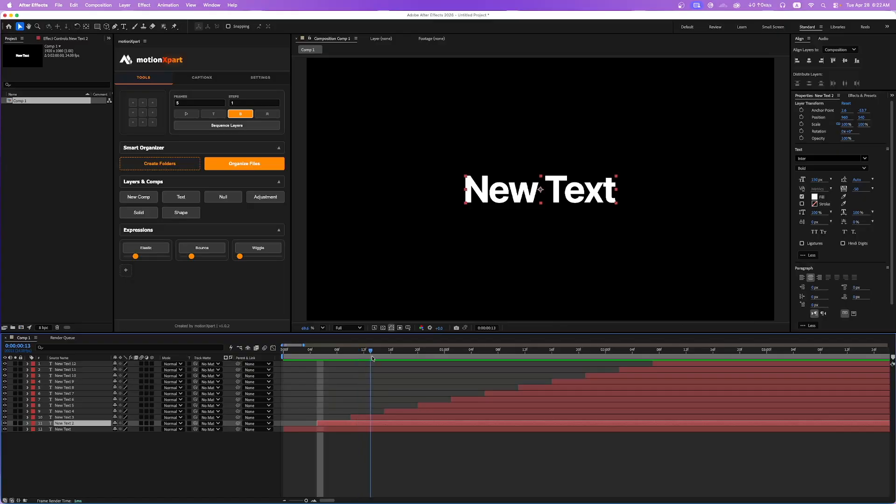
left_click(348, 387)
key("super+z")
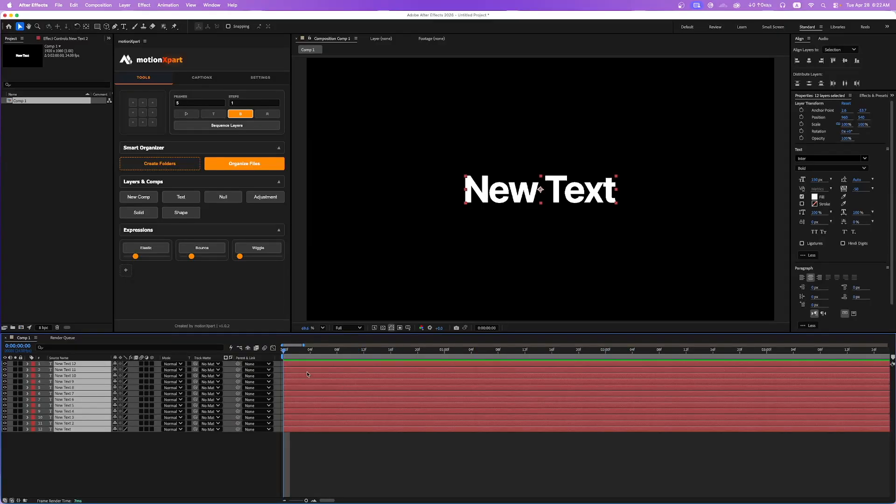
Try sequencing the twelve text layers from the top layer downward at 5-frame intervals, and undo it.
left_click(215, 115)
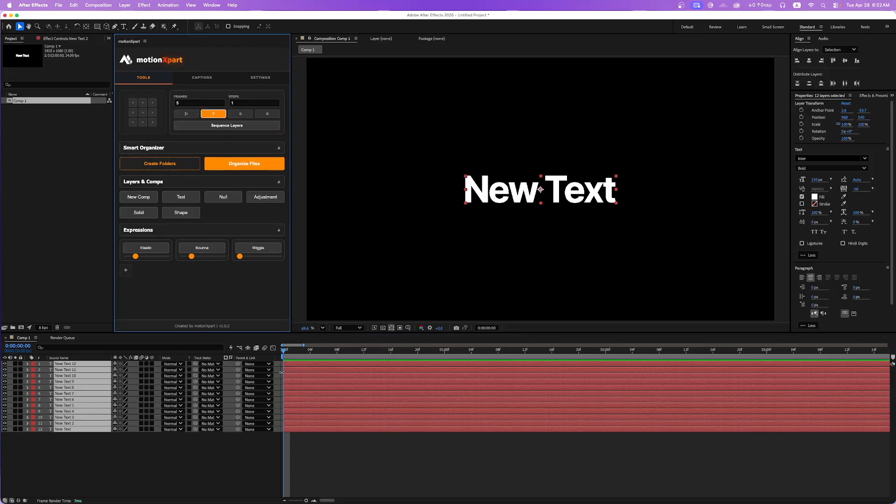
left_click(231, 126)
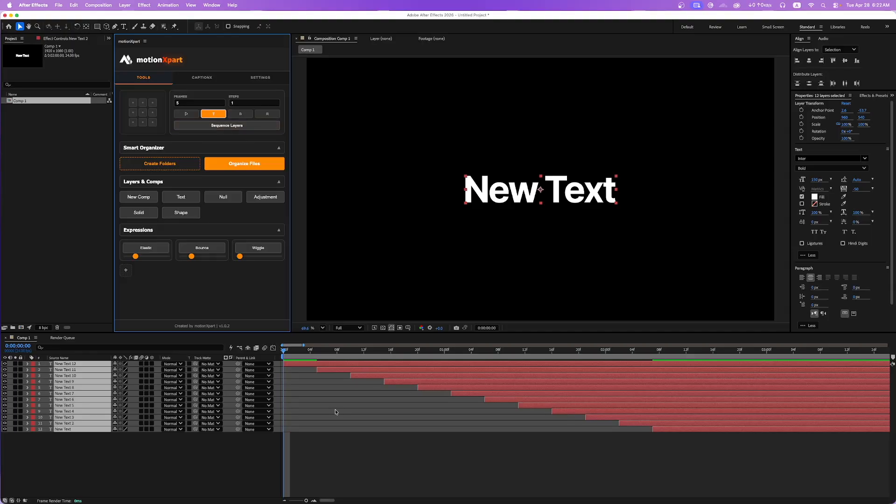
key("super+z")
Try sequencing the twelve text layers in random order at 5-frame intervals, and undo it.
left_click(264, 115)
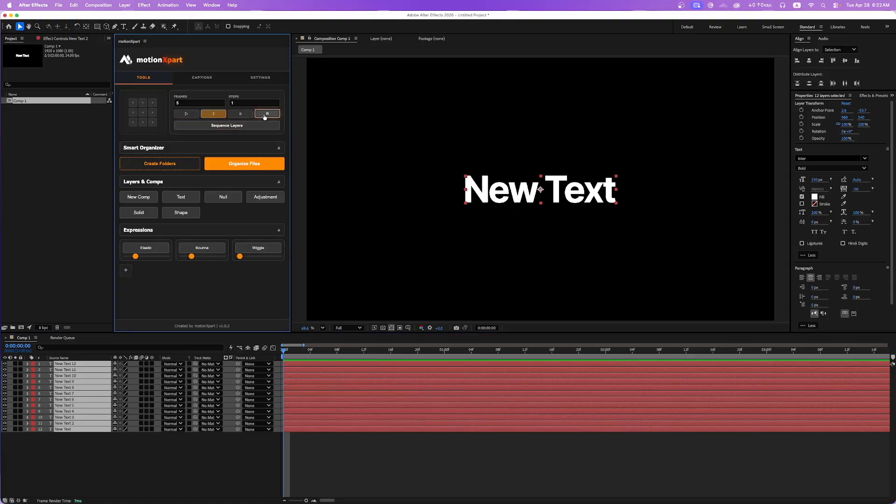
left_click(227, 125)
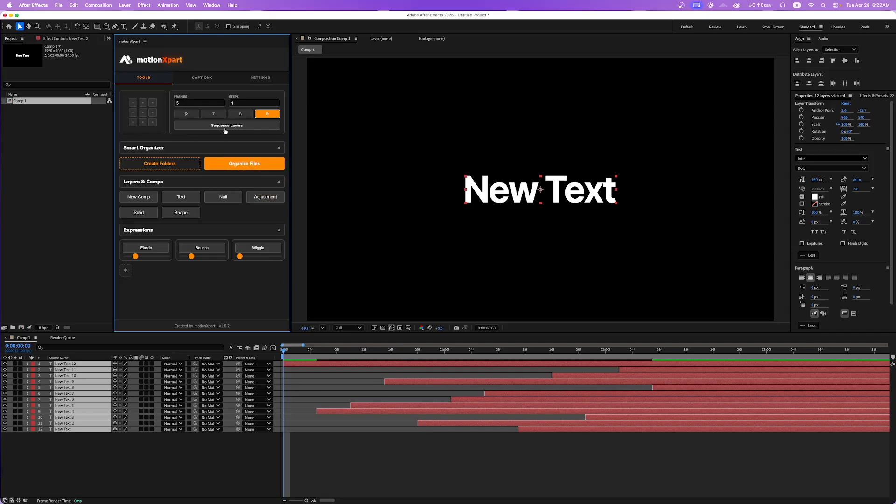
key("super+z")
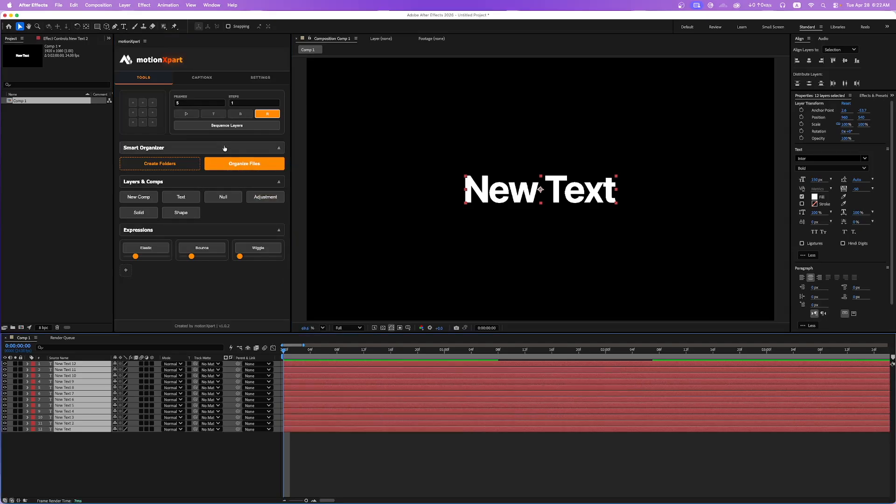
Try trimming the starts of all text layers at 0:00:01:00, try the plugin's playhead function, and undo the changes.
left_click_drag(332, 357, 443, 360)
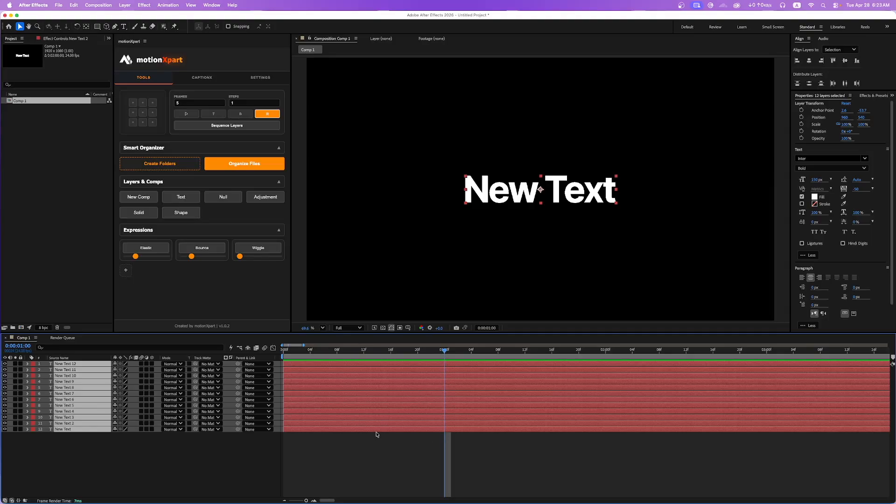
key("alt+bracketleft")
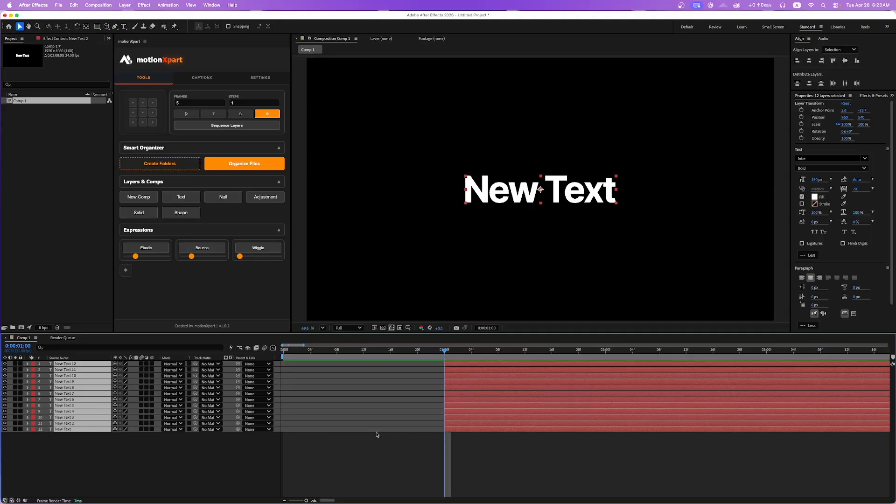
key("super+z")
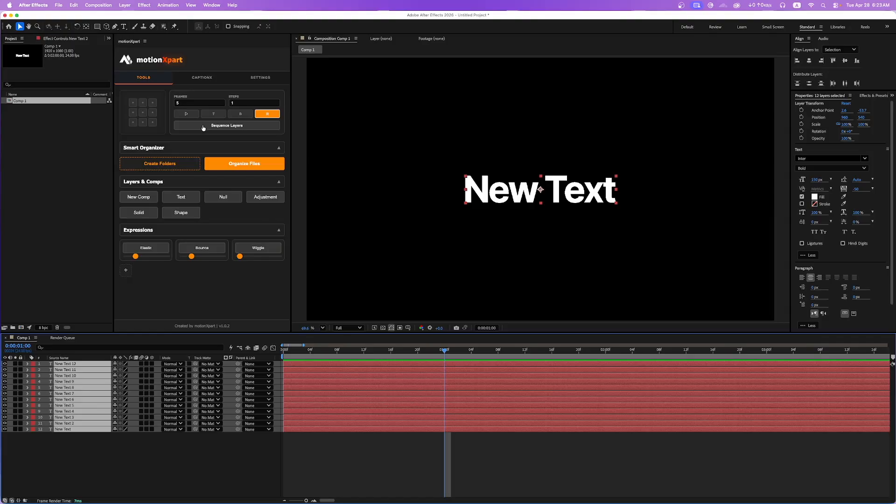
left_click(187, 114)
key("super+z")
Delete all twelve text layers from Comp 1.
left_click(212, 474)
left_click_drag(118, 447, 20, 357)
key("Delete")
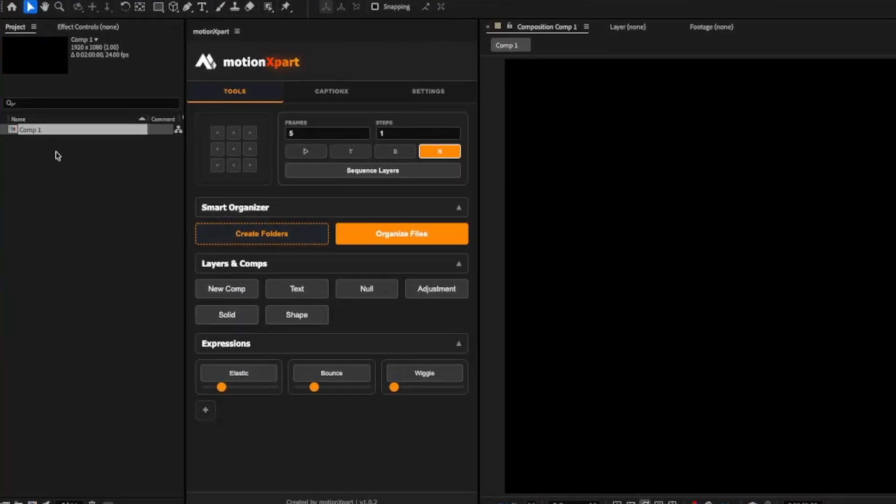
Import Screenshot_2026-04-28_004537.png, PostBaby_Transformation_with motion.mp4 and maxresdefault.jpg into the project.
left_click(58, 154)
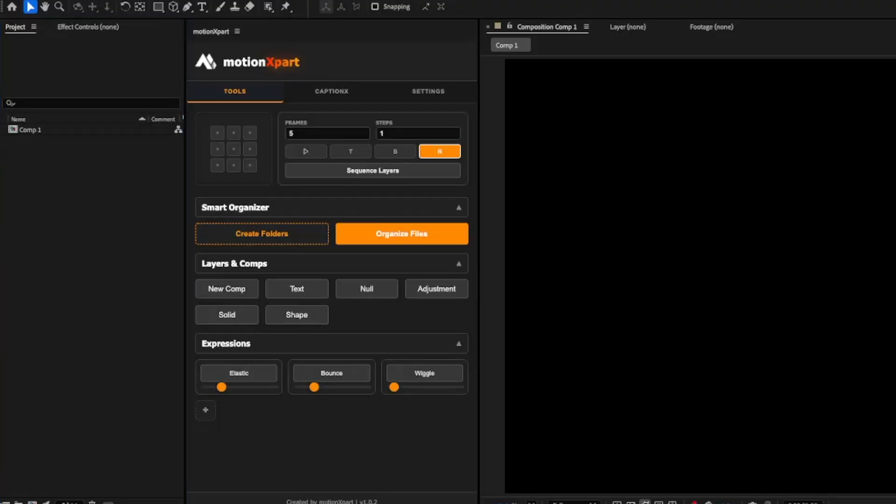
left_click_drag(224, 455, 72, 211)
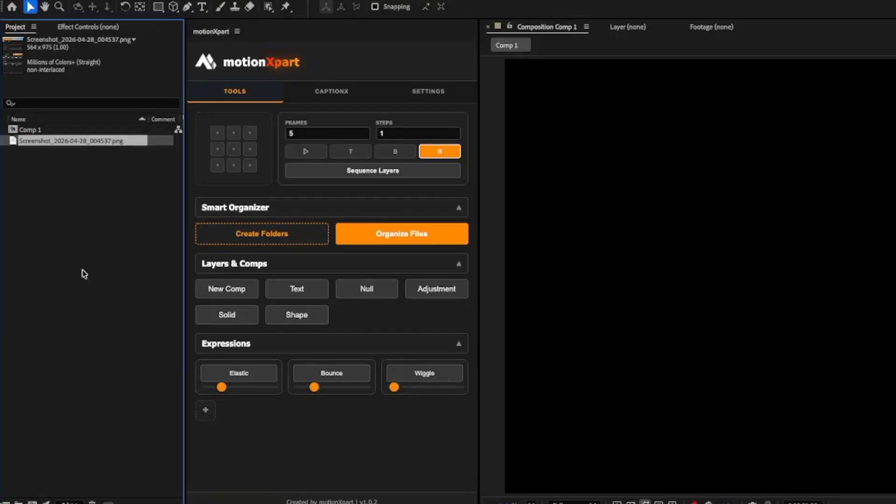
left_click_drag(224, 455, 133, 322)
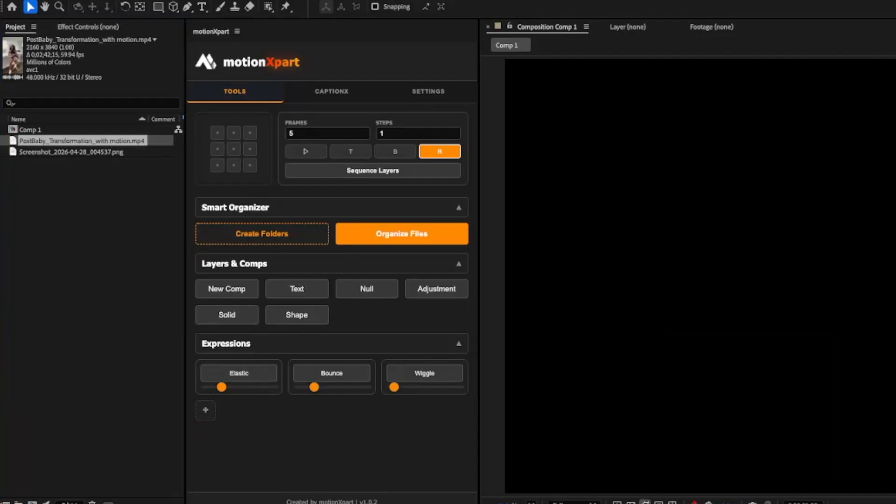
left_click_drag(224, 455, 114, 320)
left_click(100, 305)
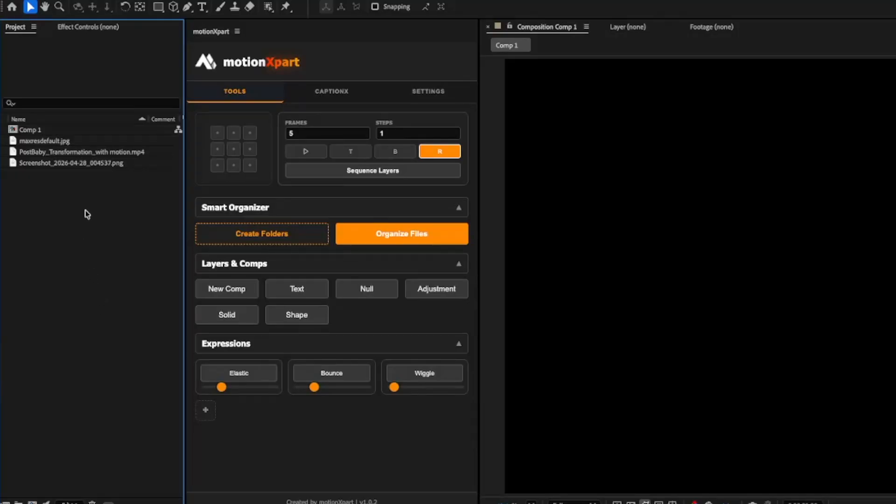
Create the motionXpart smart folders in the project and organize Comp 1 and the imported files into them.
left_click_drag(88, 192, 20, 128)
left_click(91, 229)
left_click(273, 235)
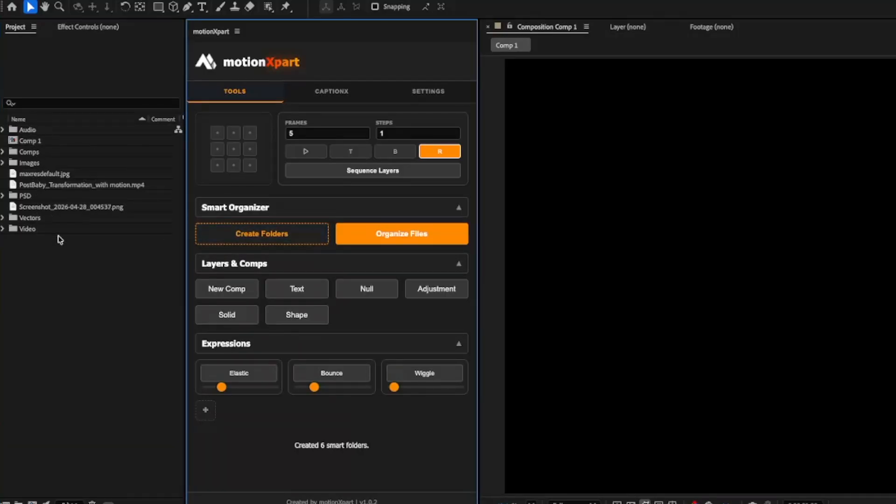
left_click(398, 233)
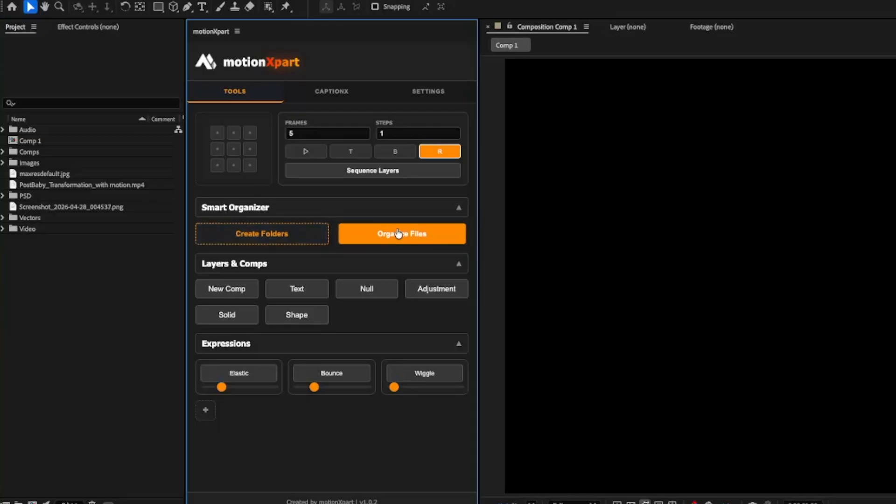
left_click_drag(67, 240, 8, 130)
left_click(53, 234)
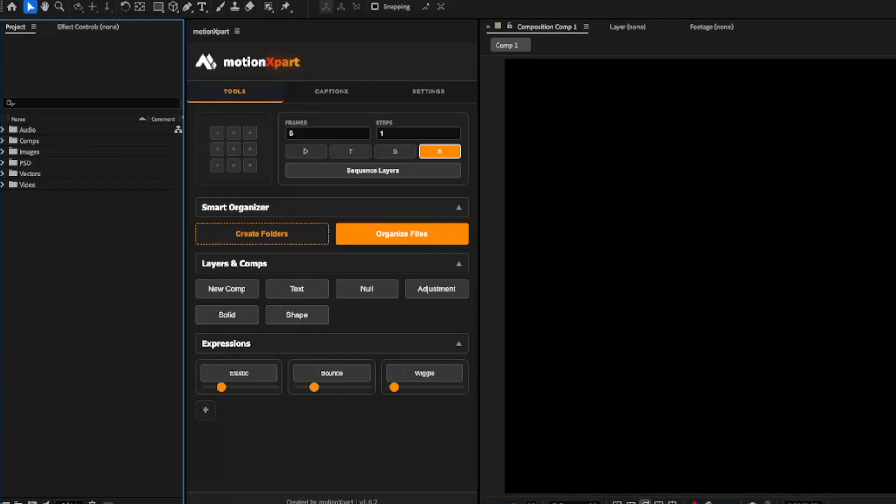
Import maxresdefault.jpg into the project again and organize it into the smart folders.
left_click_drag(195, 275, 84, 178)
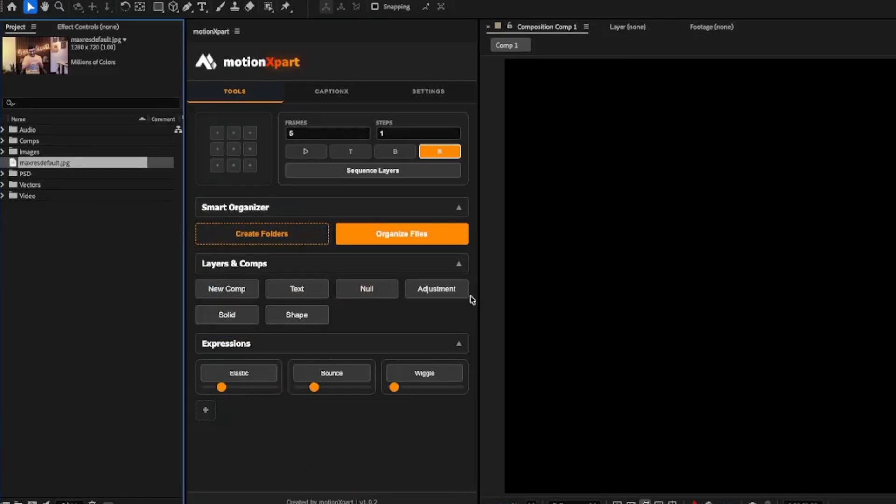
left_click(411, 234)
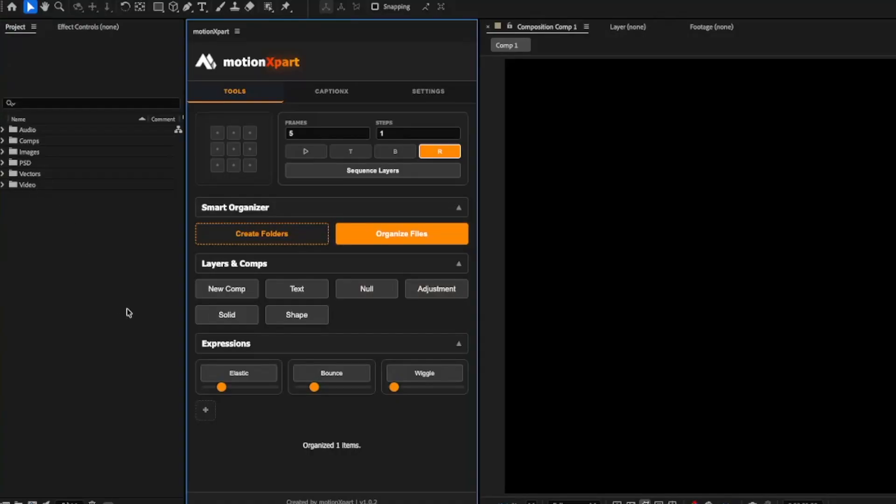
left_click(259, 232)
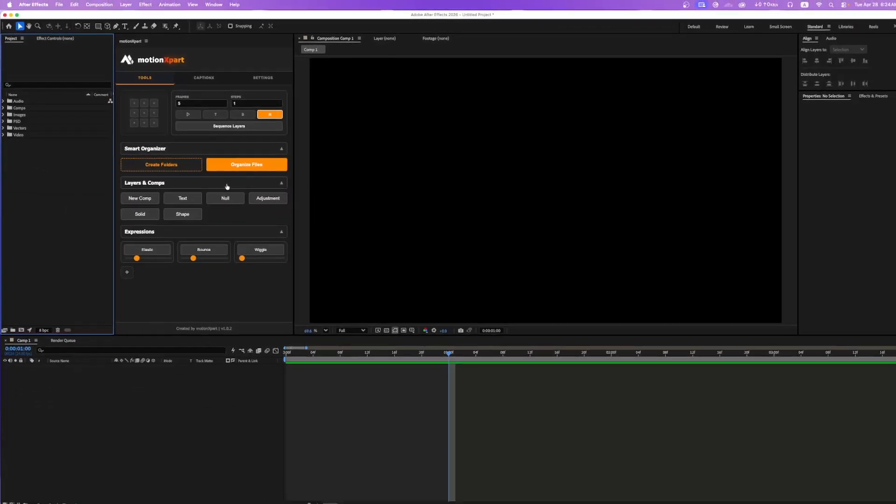
Collapse the Smart Organizer section of motionXpart.
left_click(279, 149)
left_click(277, 150)
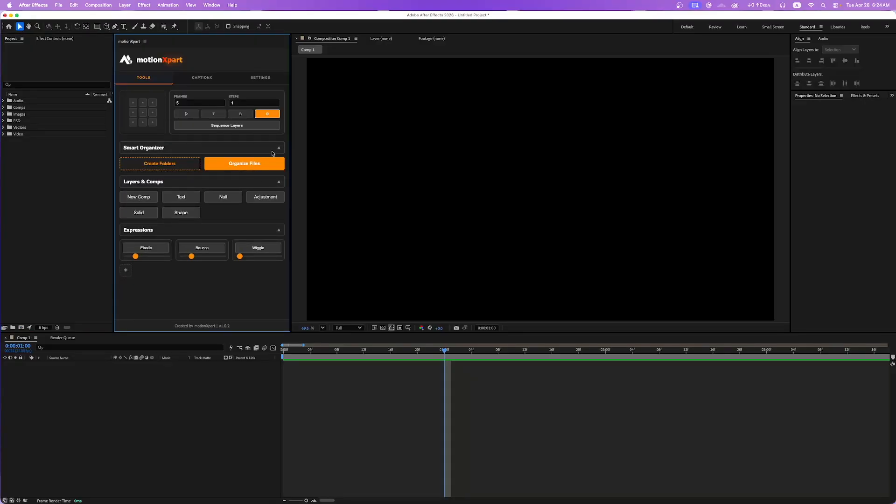
left_click(276, 150)
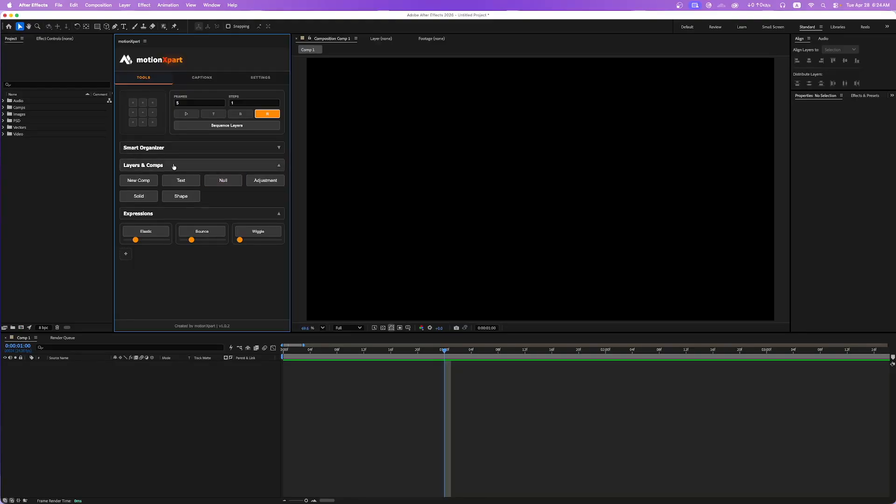
Open the settings for a new composition and cancel them.
left_click(138, 180)
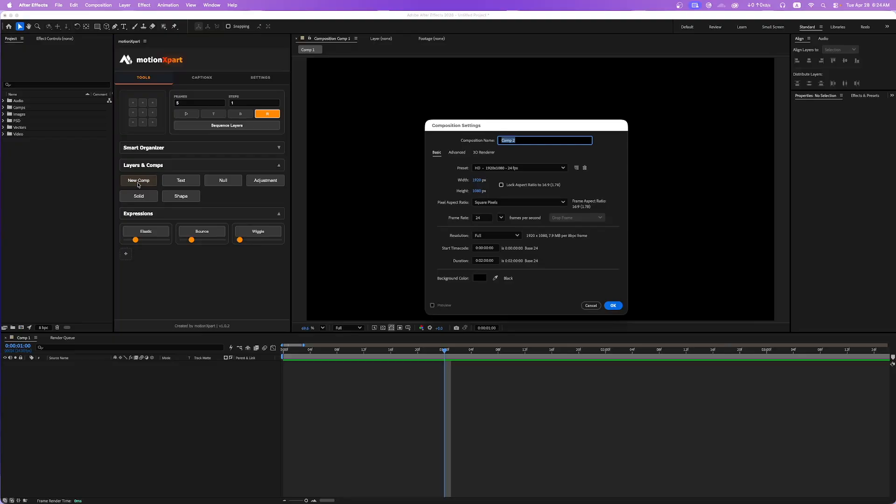
left_click(591, 306)
Use motionXpart to add a text layer, a null and an adjustment layer to Comp 1.
left_click(192, 185)
left_click(183, 415)
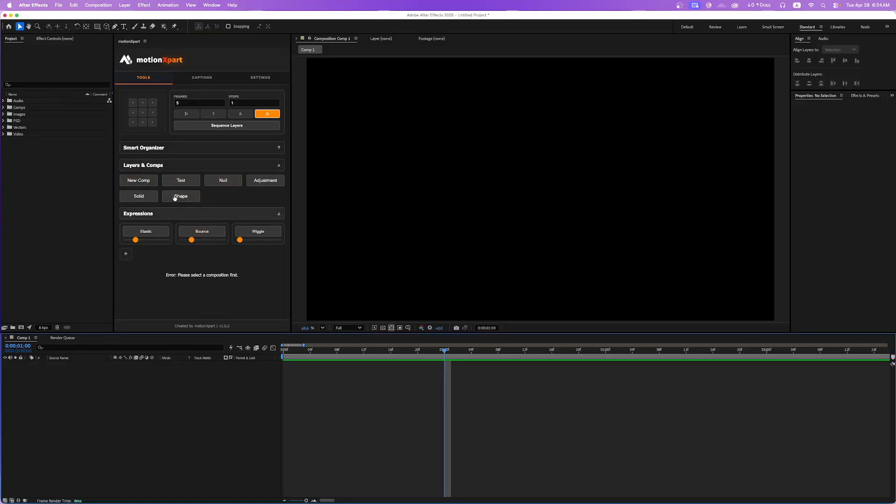
left_click(181, 182)
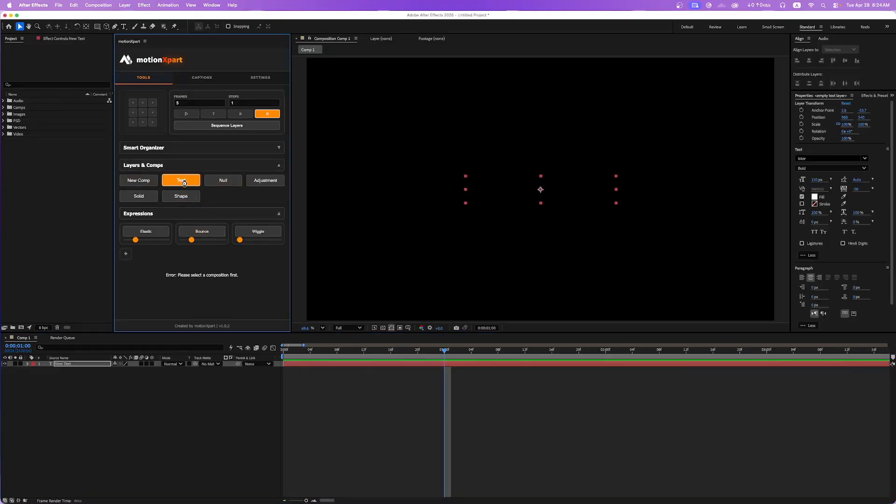
left_click(225, 183)
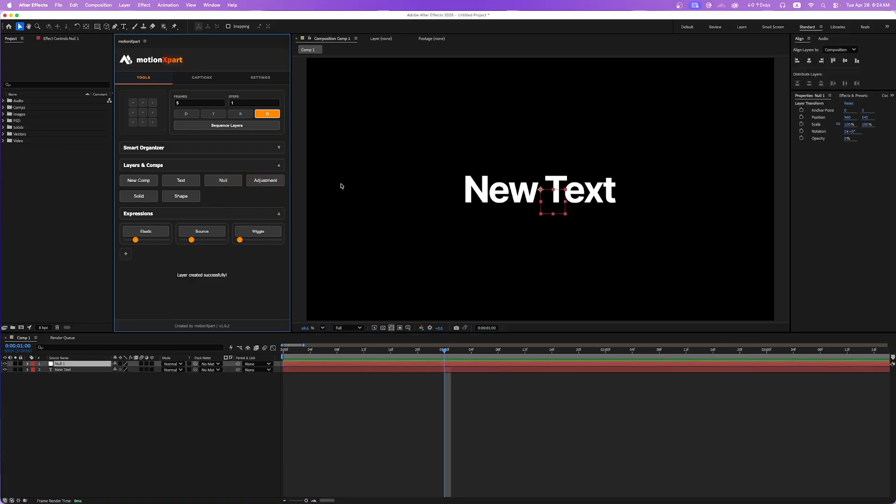
left_click(265, 180)
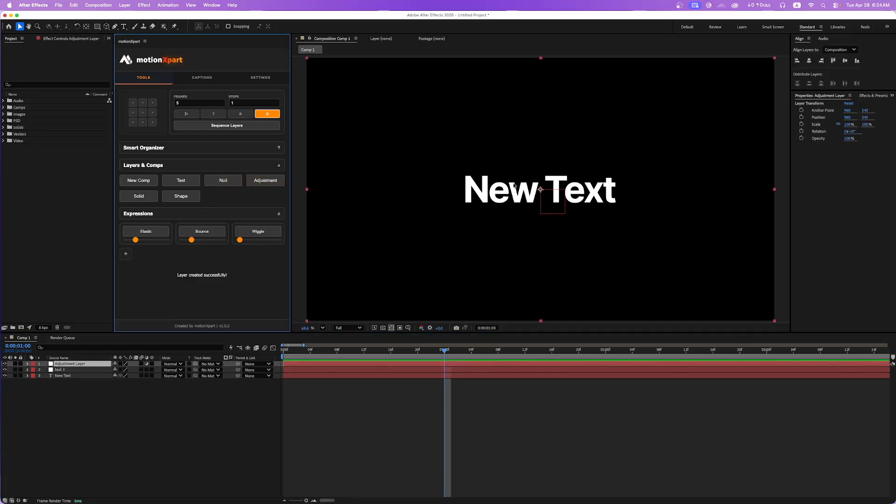
Open the new solid settings and cancel them, and add an empty shape layer to Comp 1 with motionXpart.
left_click(139, 196)
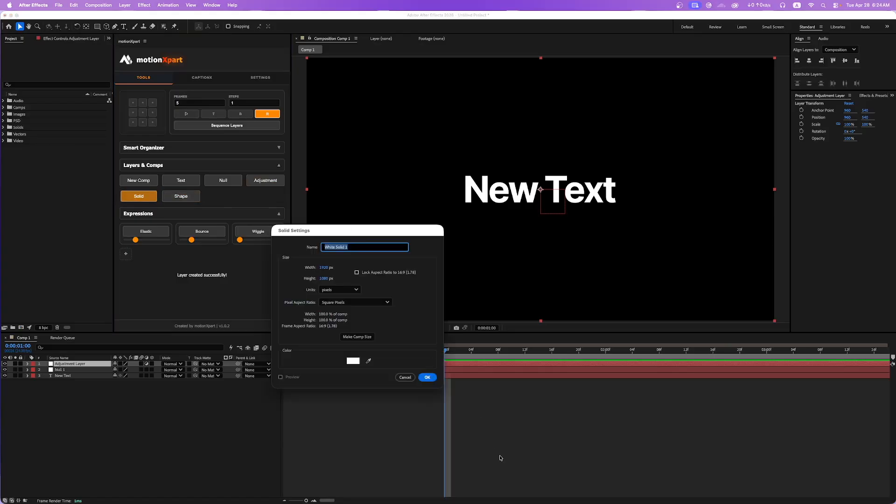
left_click(405, 377)
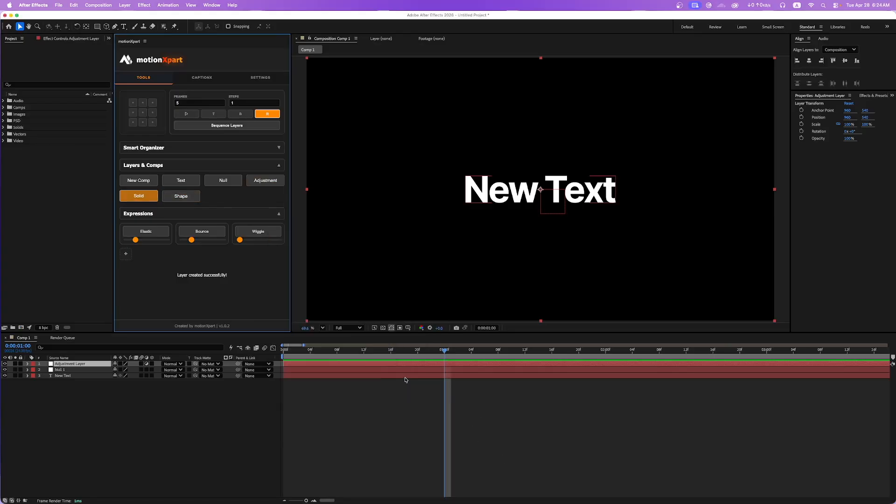
left_click(182, 196)
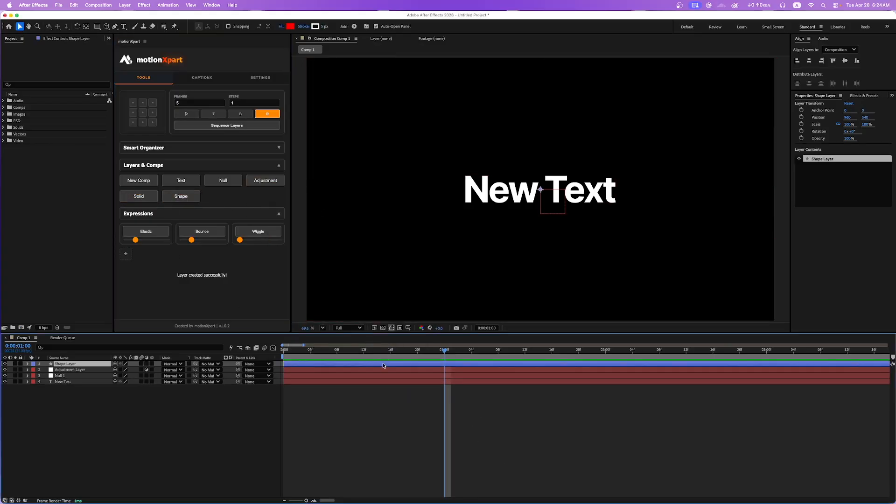
Delete the shape, adjustment, null and text layers from Comp 1.
key("Delete")
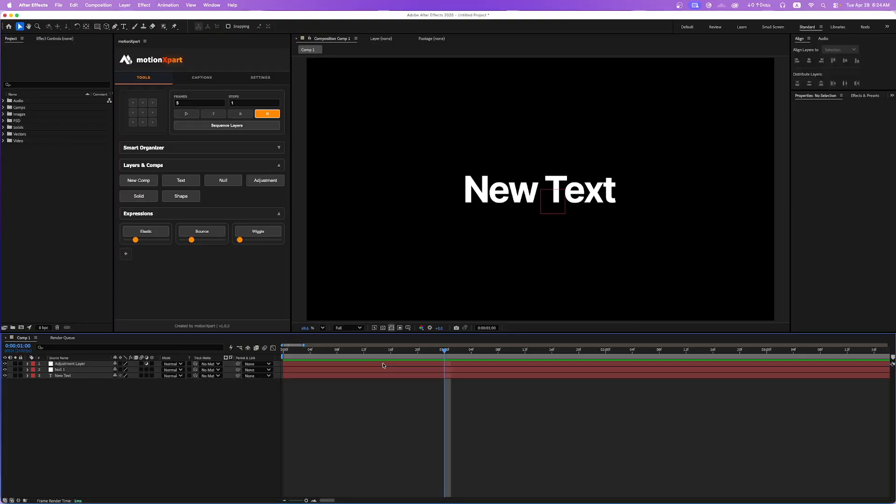
left_click_drag(150, 394, 53, 366)
key("Delete")
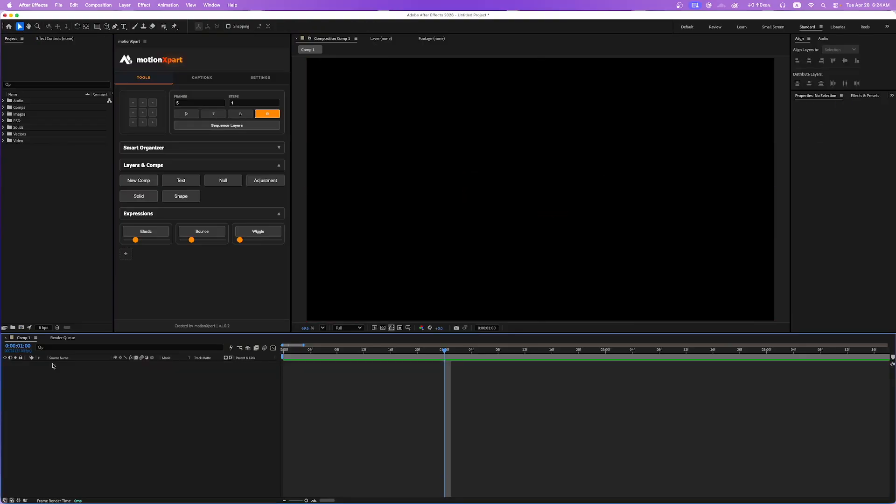
Cancel another new composition's settings, and add a motionXpart text layer placed toward the lower right of the frame.
left_click(139, 180)
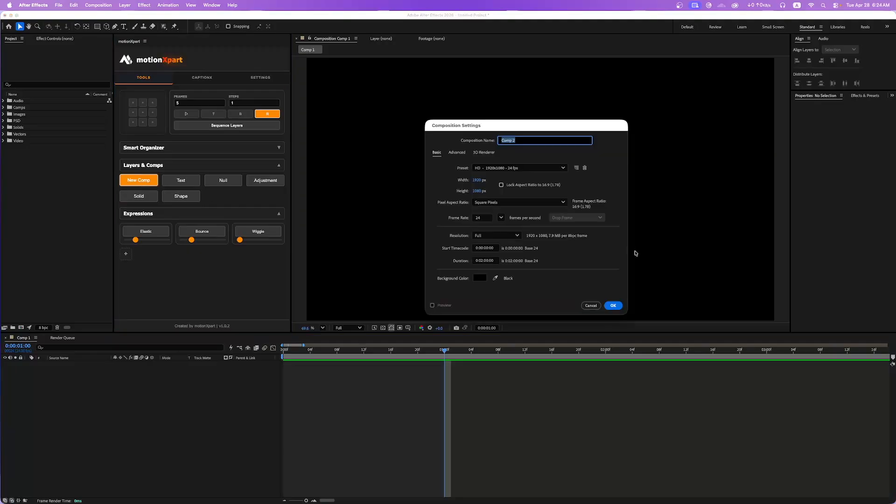
left_click(590, 305)
left_click(180, 180)
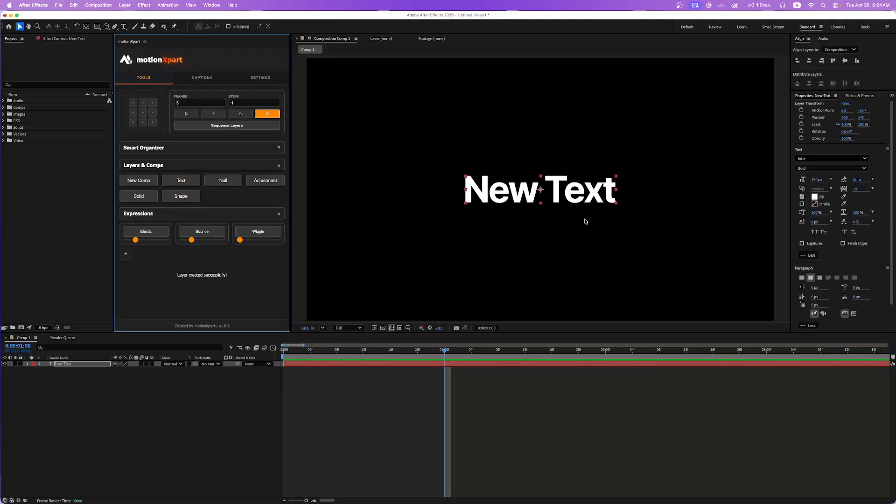
left_click_drag(589, 197, 683, 259)
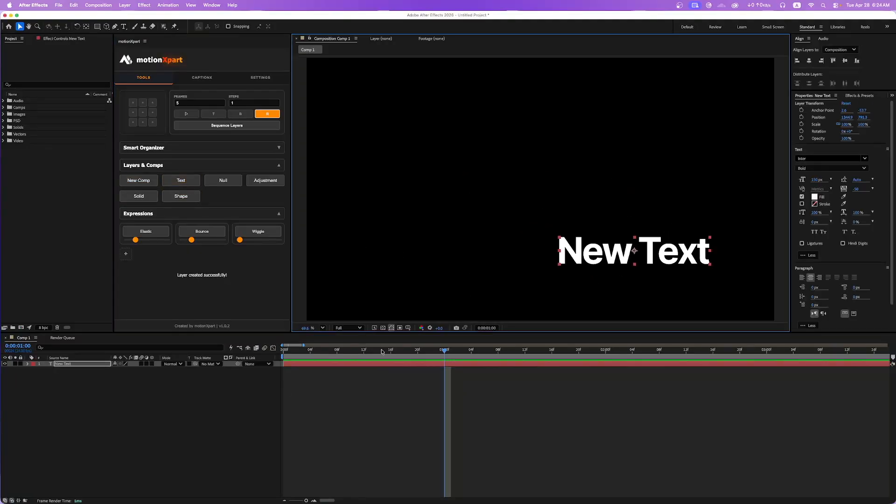
Delete the repositioned text layer from Comp 1.
left_click(132, 392)
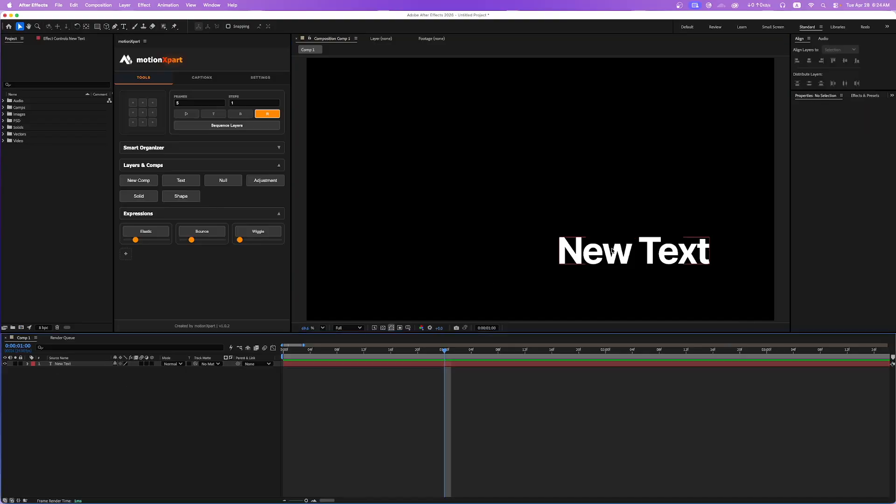
left_click(613, 250)
key("Delete")
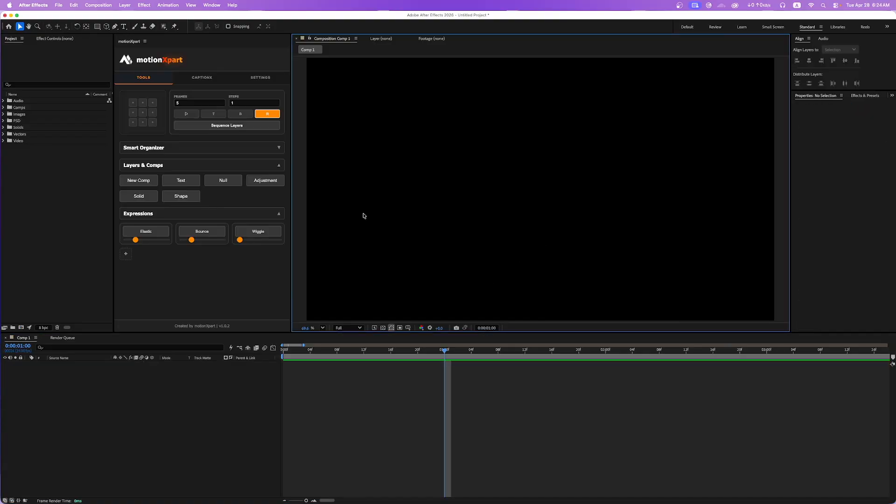
Create five text layers with motionXpart and spread them across the composition frame.
left_click(186, 184)
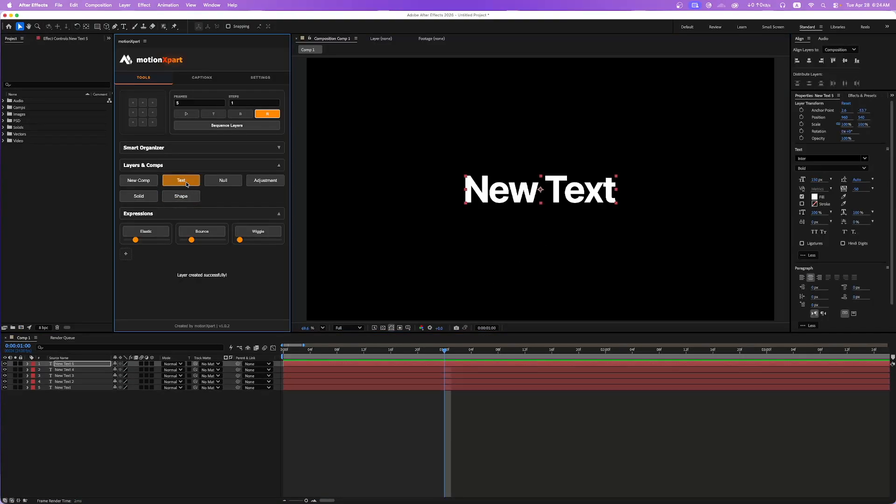
left_click(201, 386)
left_click_drag(550, 188, 668, 119)
mouse_move(507, 195)
left_mouse_down()
mouse_move(466, 202)
mouse_move(368, 256)
mouse_move(418, 114)
mouse_move(411, 106)
mouse_move(498, 182)
left_mouse_up()
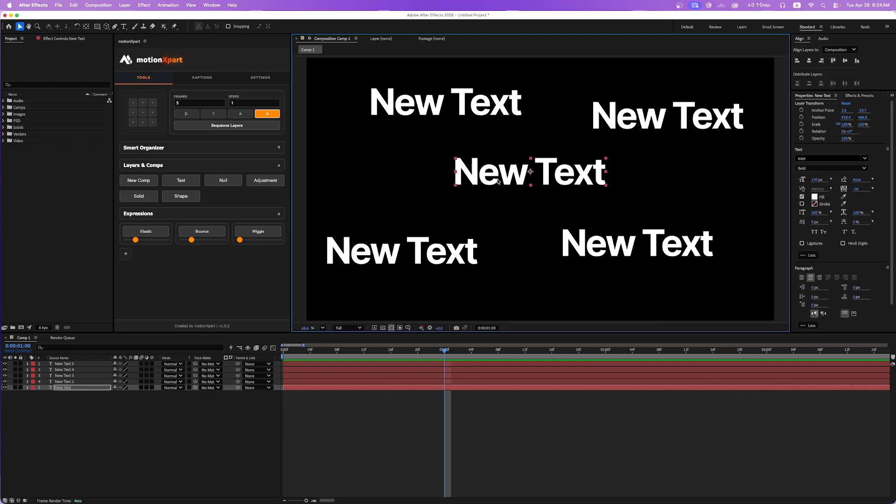
left_click(346, 401)
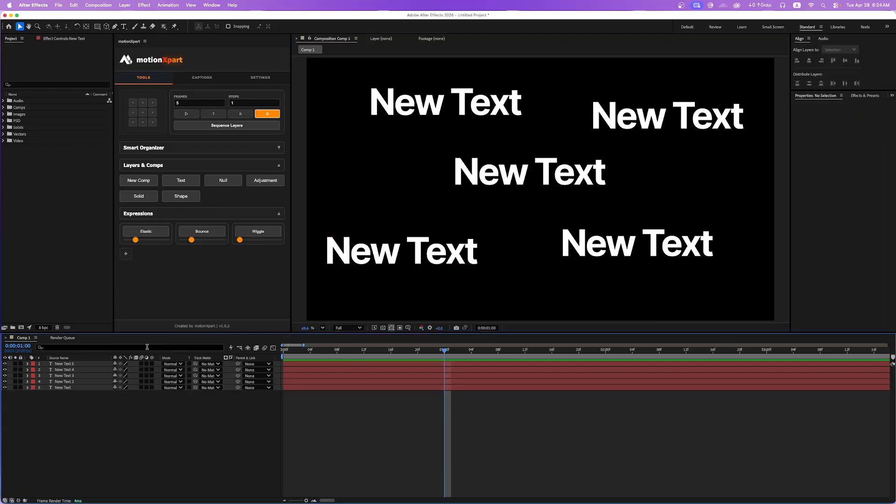
Create a motionXpart null as the parent of the New Text 2 layer.
left_click(84, 382)
left_click(83, 387, "shift")
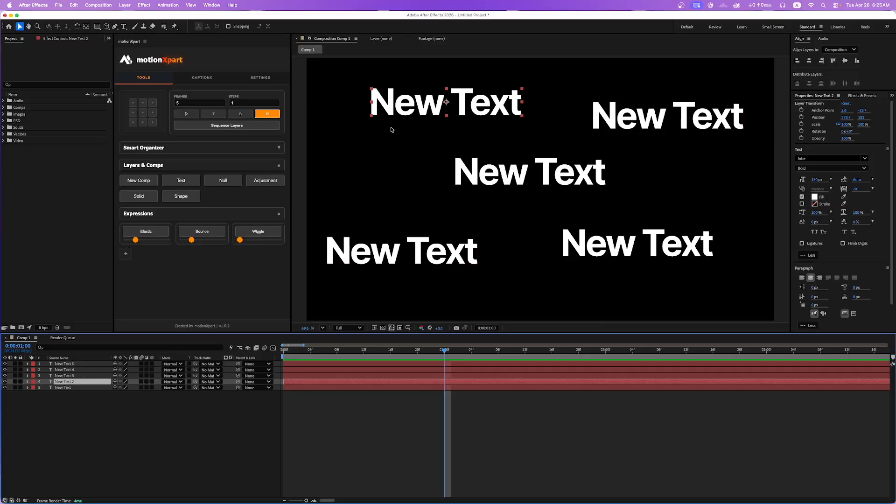
left_click(221, 186)
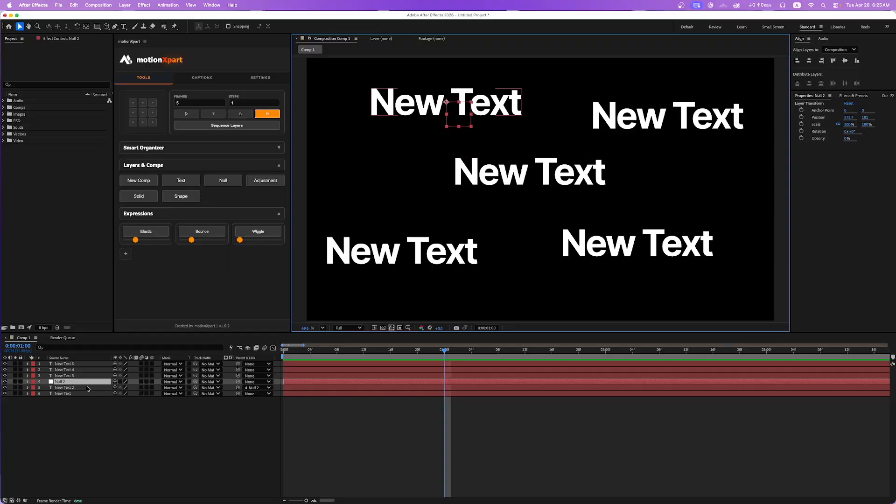
Delete the parent null of the New Text 2 layer.
left_click(87, 388)
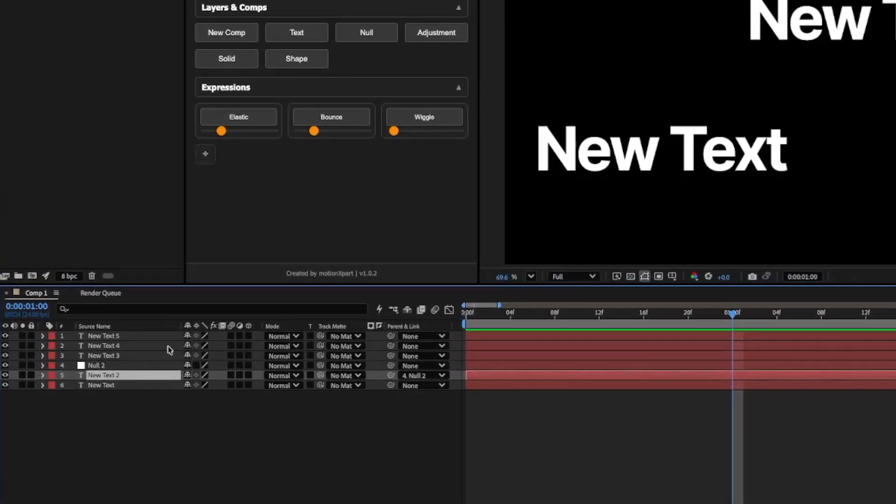
left_click(112, 367)
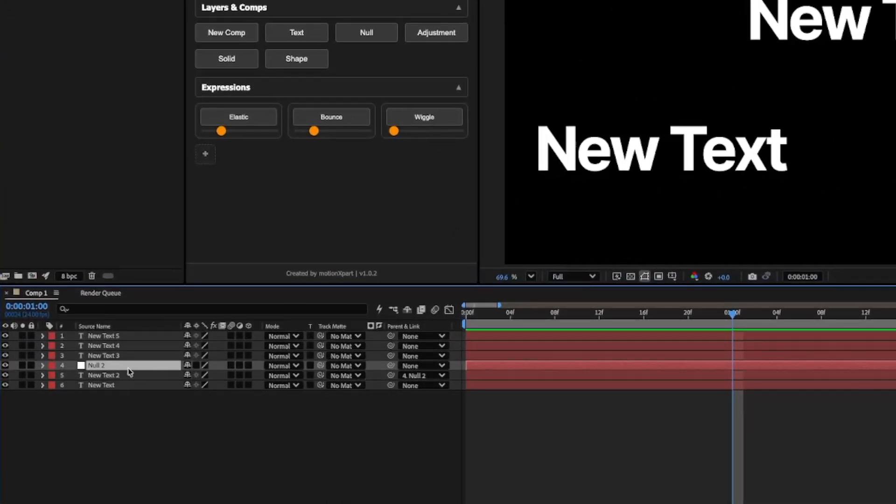
key("Delete")
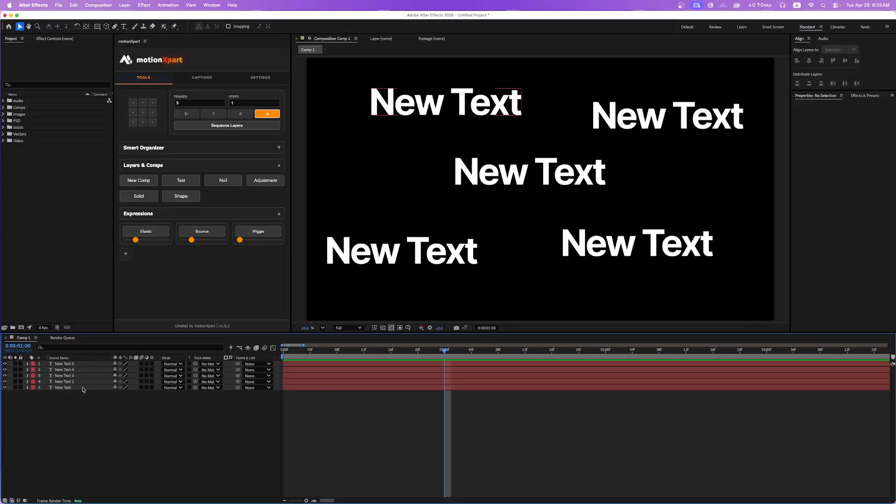
Cancel the empty new composition's settings and precompose all five text layers together with motionXpart.
left_click(138, 180)
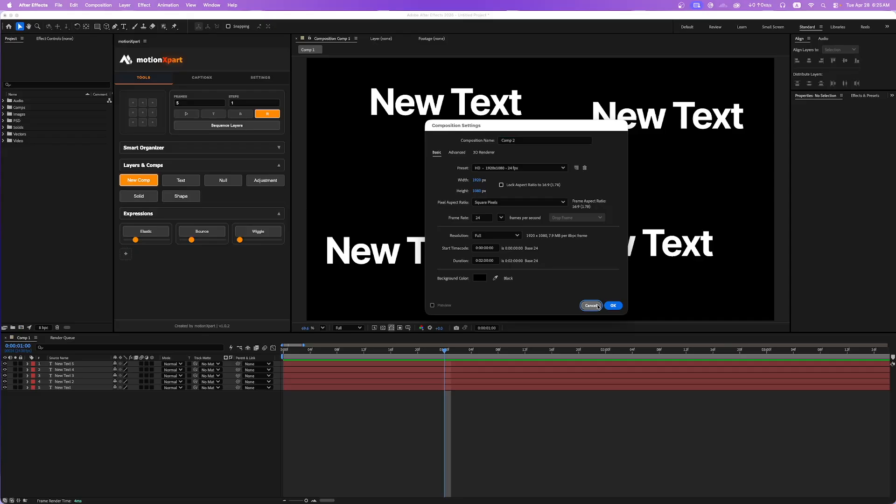
left_click(591, 305)
left_click_drag(120, 407, 33, 362)
left_click(127, 181)
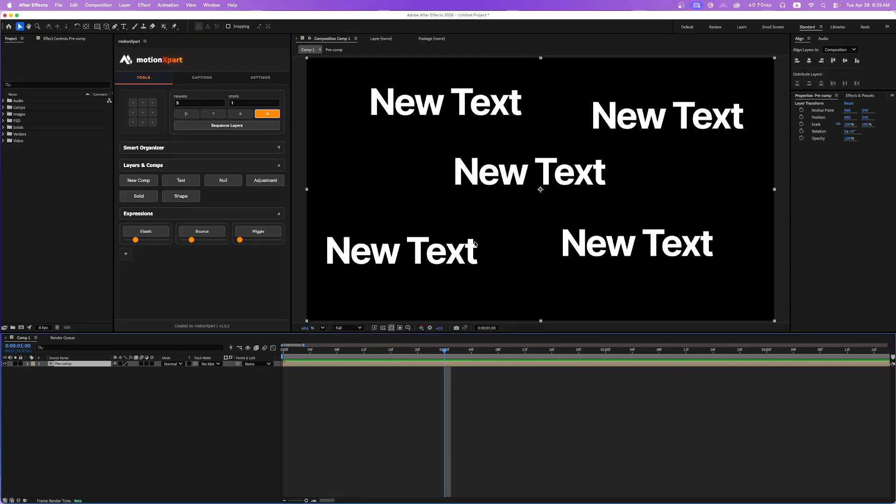
Delete the pre-comp layer from Comp 1 and collapse the Layers & Comps section of motionXpart.
key("Delete")
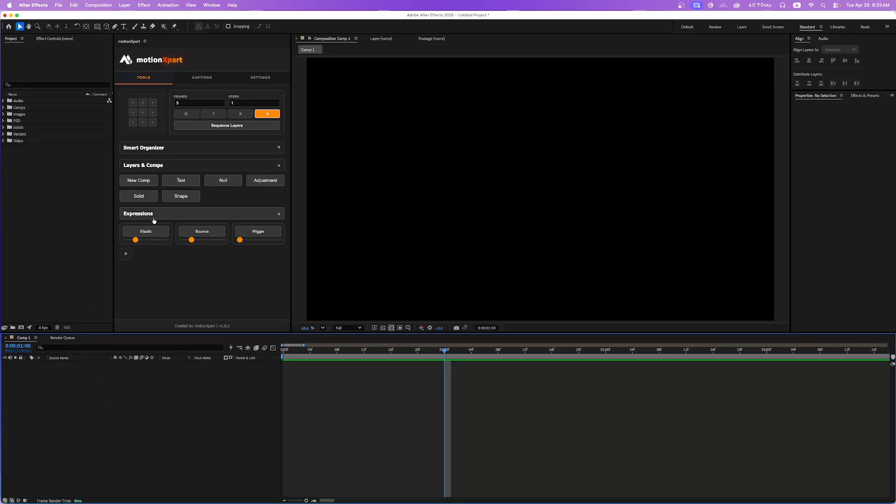
left_click(274, 167)
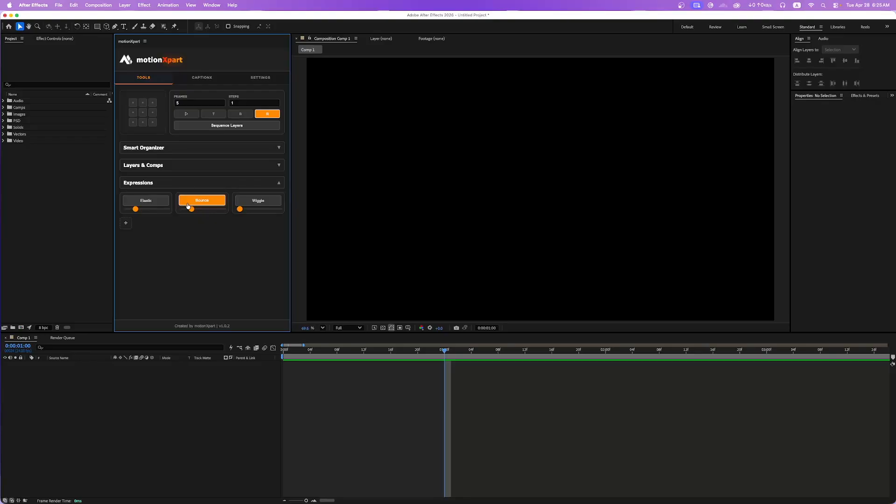
Draw a red rounded square about 397 px wide with no stroke, using the Rounded Rectangle Tool.
left_click(98, 29)
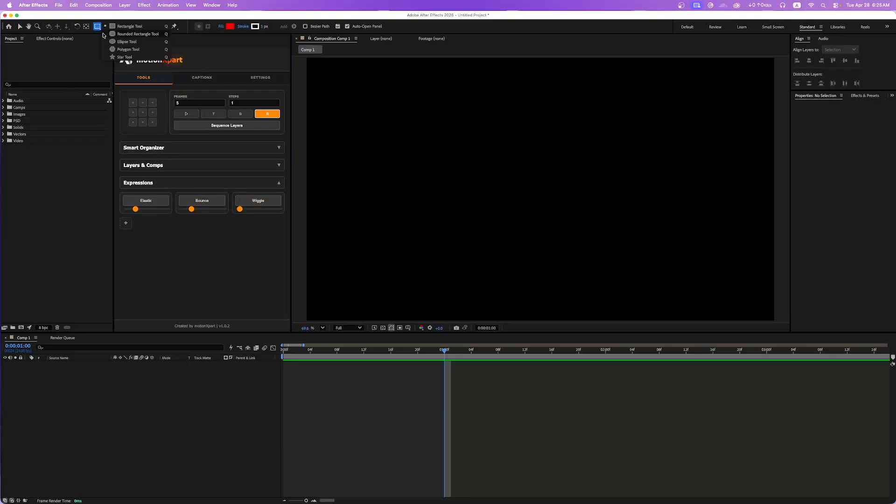
left_click(130, 34)
left_click(239, 28)
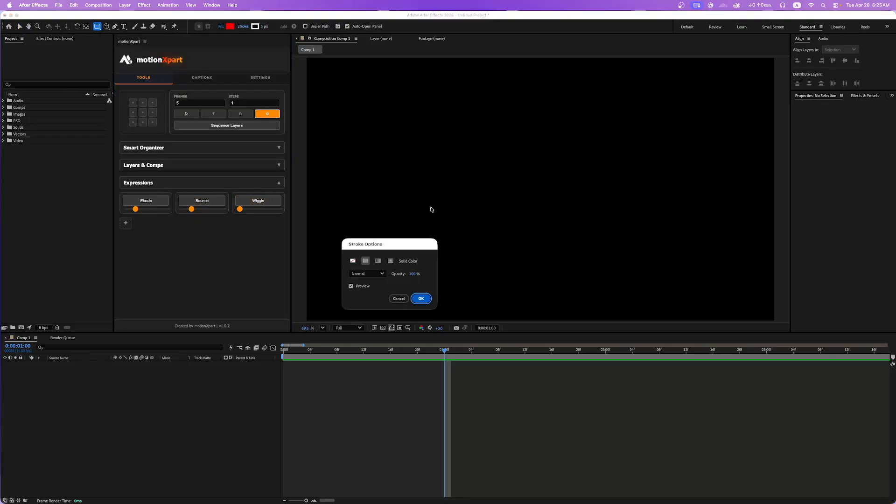
left_click(421, 298)
left_click_drag(456, 130, 552, 213)
Center the square's anchor point within the shape and center the square in the composition.
key("alt+super+Home")
key("super+Home")
key("v")
left_click(524, 449)
left_click(552, 216)
left_click(413, 420)
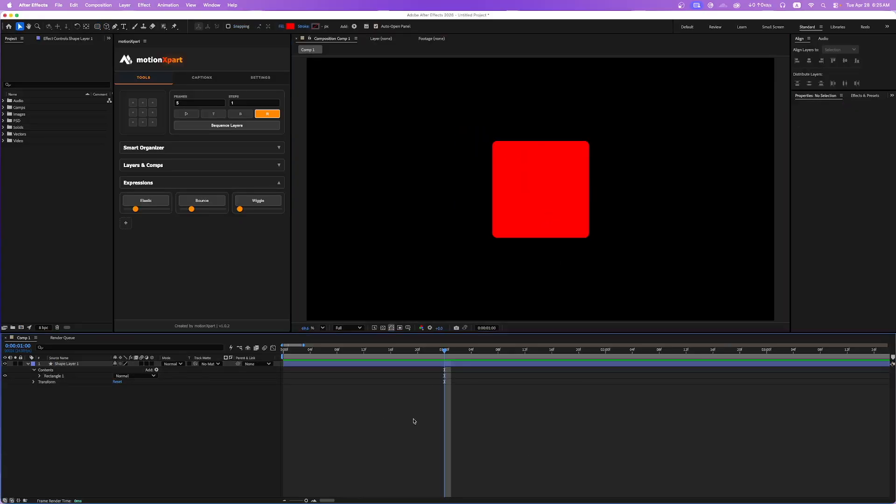
Return to the start of the composition and try to apply the Wiggle expression to the red square's layer.
key("Home")
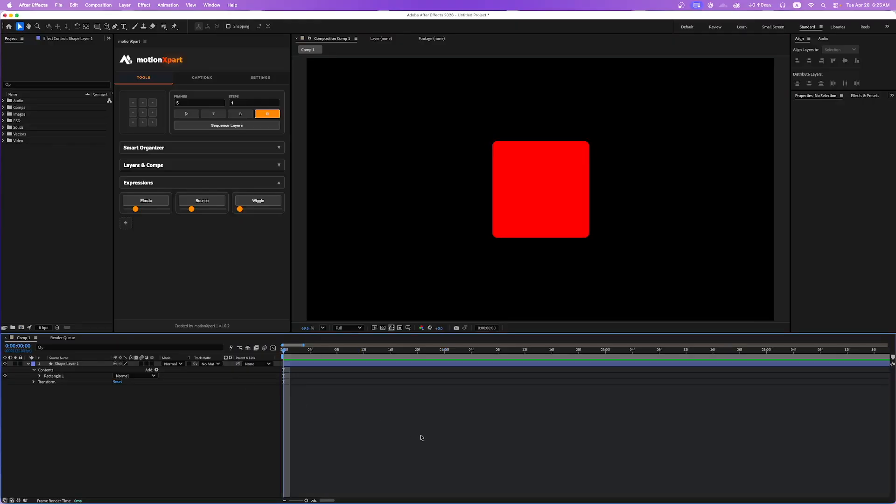
left_click(557, 189)
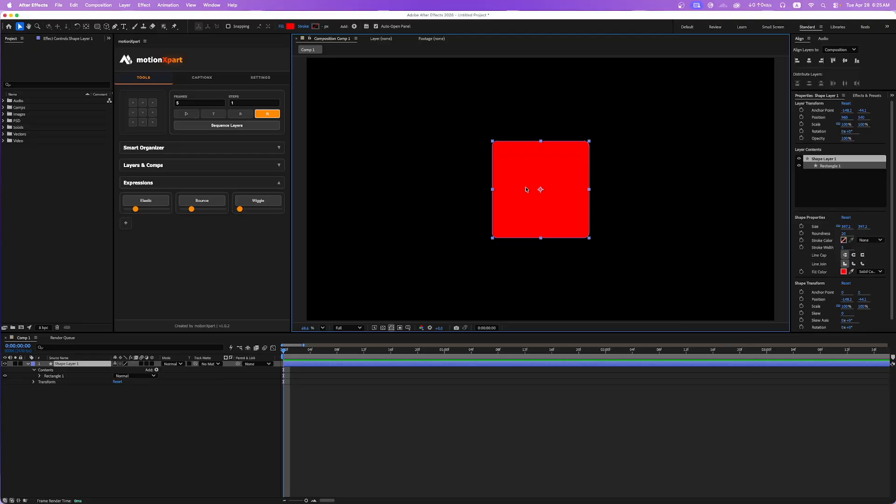
left_click(259, 201)
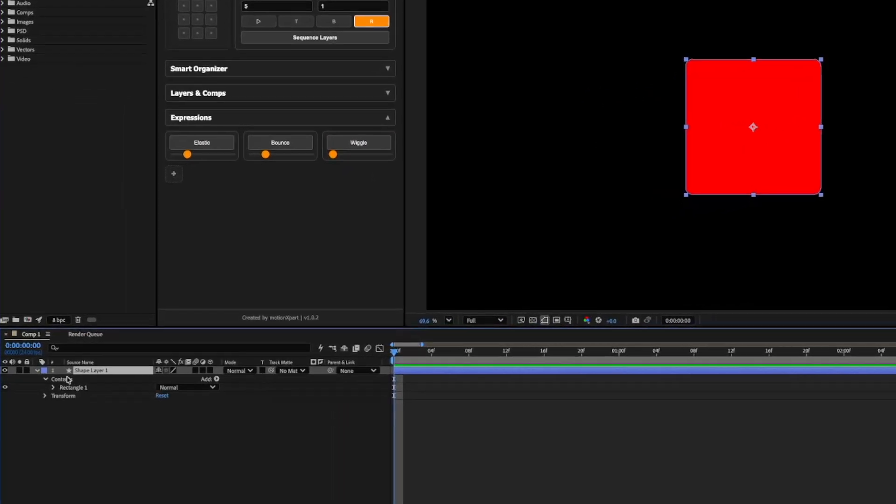
Expand the Transform properties of Shape Layer 1 and select the red square.
left_click(52, 406)
left_click(104, 416)
left_click(120, 484)
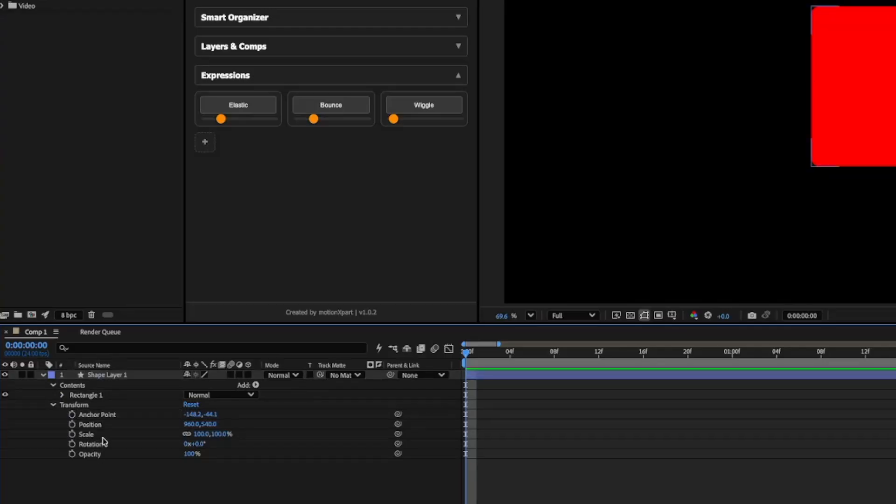
left_click(852, 81)
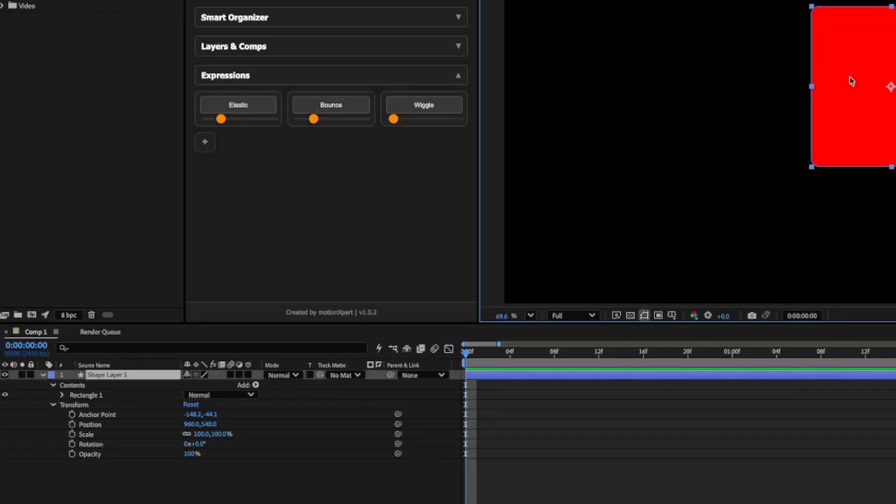
Apply the Wiggle expression to the square's Position property and preview the animation.
left_click(104, 425)
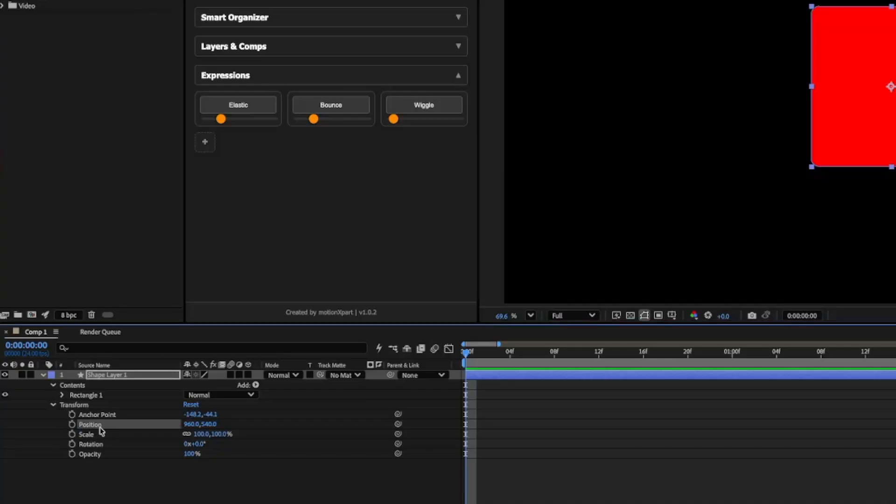
left_click(424, 105)
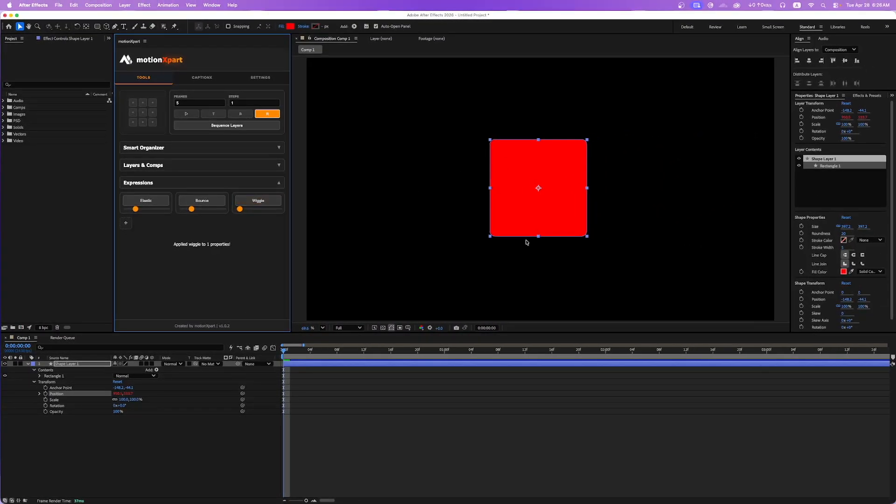
left_click(462, 395)
left_click(555, 152)
left_click(416, 402)
key("space")
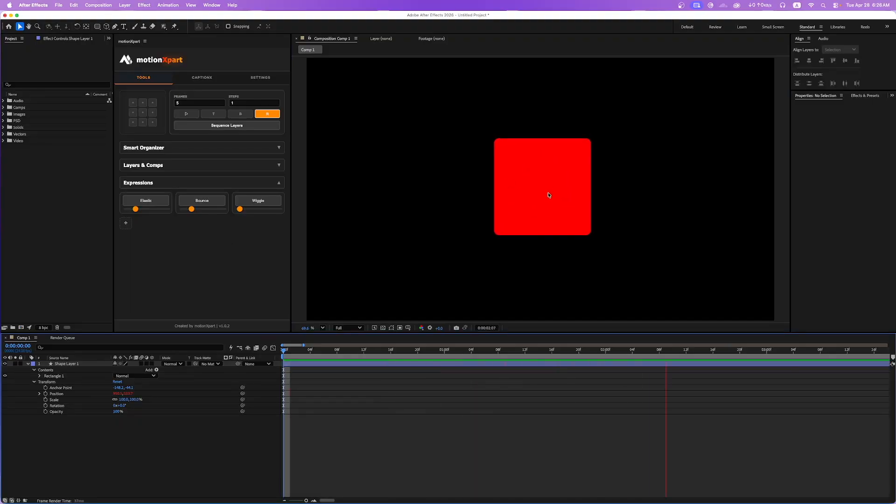
key("space")
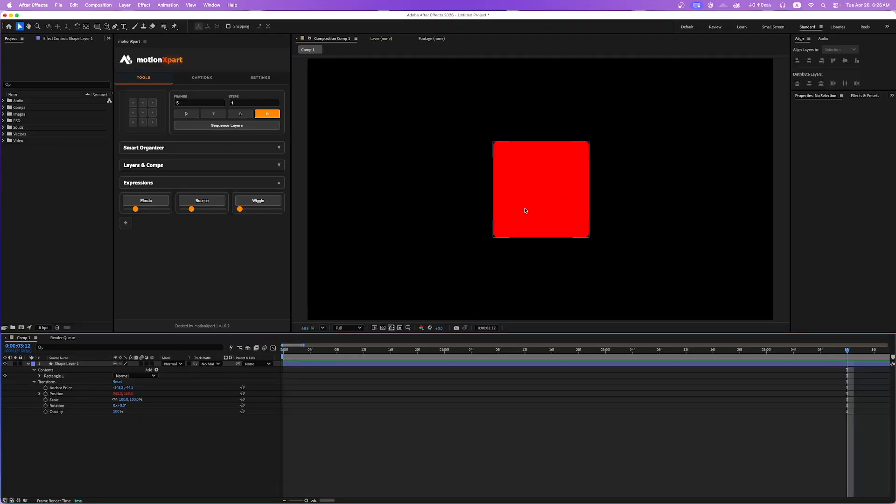
Undo the Wiggle on Position and return to the start of the composition.
scroll(526, 211, "down", 1)
left_click(303, 361)
key("Home")
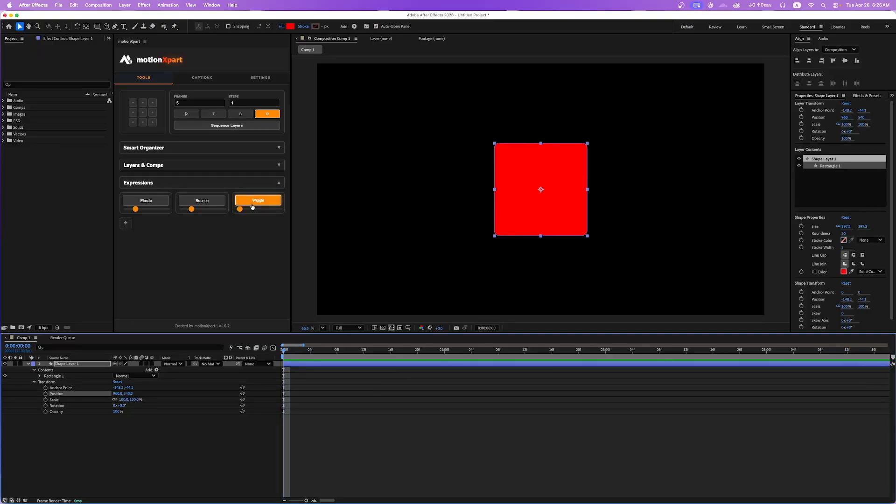
left_click(525, 174)
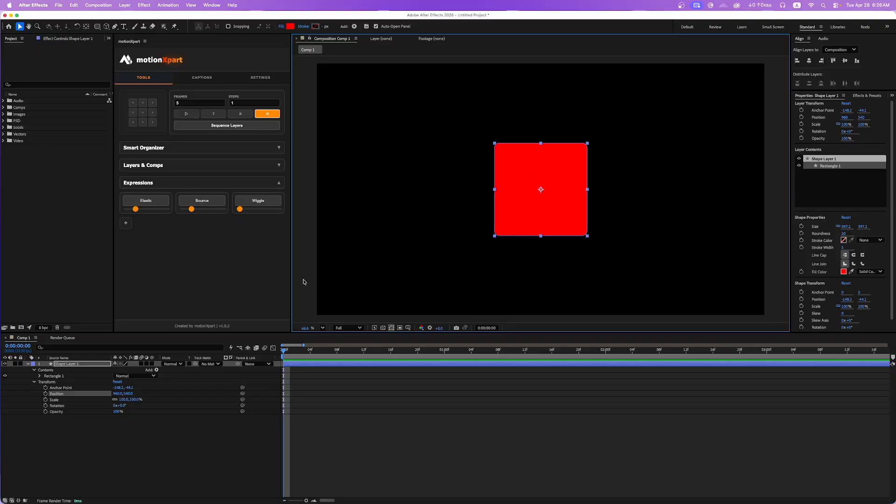
Try the Wiggle expression on the square's Scale property, preview it, and undo it.
left_click(62, 401)
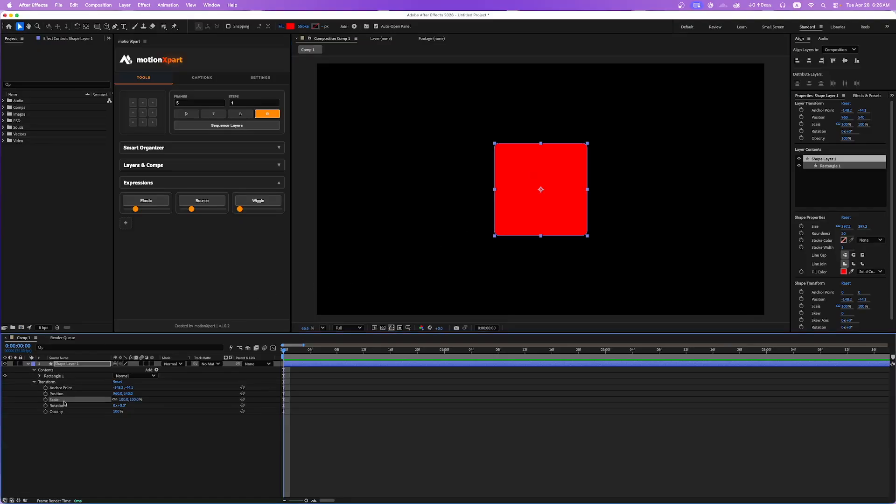
left_click(258, 201)
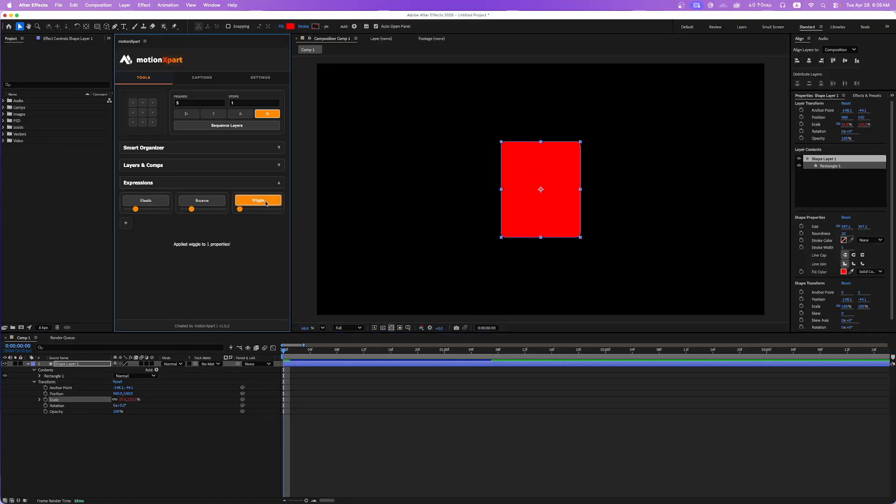
left_click(361, 409)
key("space")
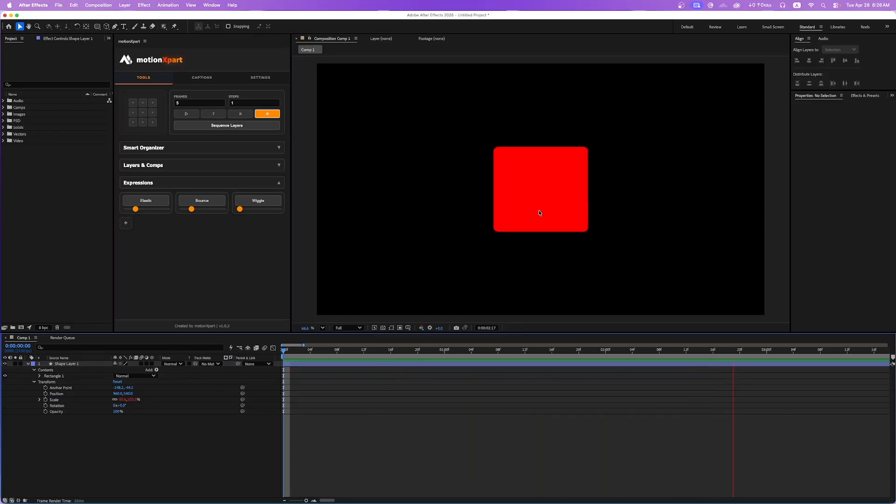
key("space")
key("super+z")
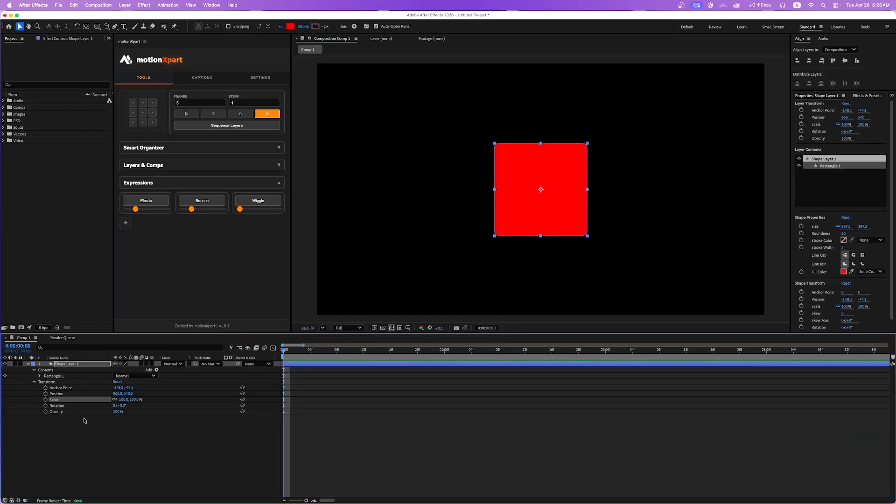
Try the Wiggle expression on the square's Rotation property, preview it, and undo it.
left_click(76, 396)
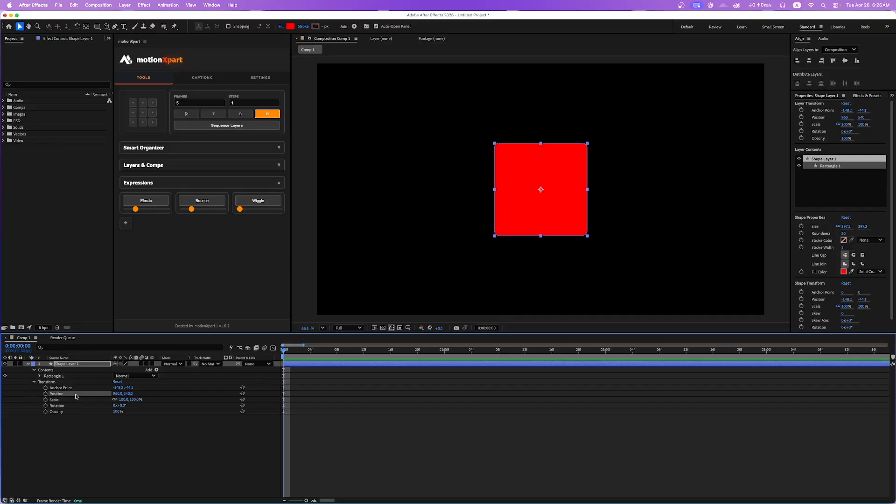
left_click(72, 406)
left_click(257, 200)
key("space")
key("space")
key("super+z")
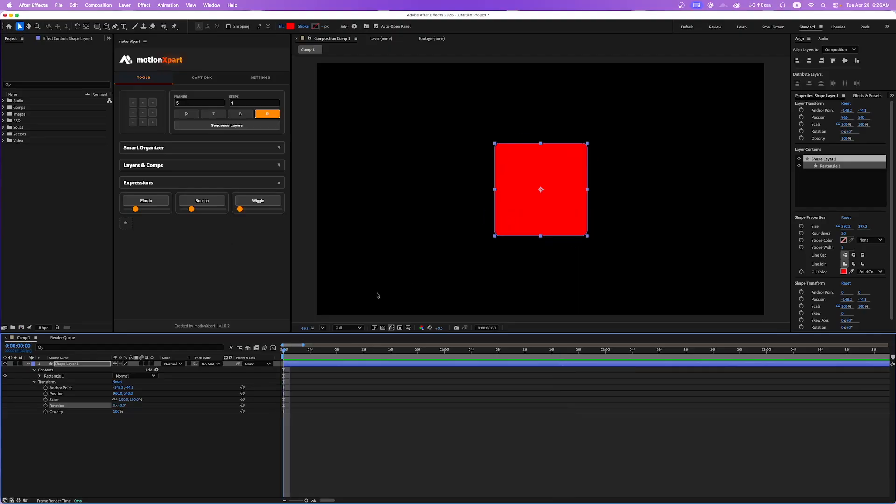
Raise the Wiggle strength slightly, test the expression on the square's Position property in a preview, and undo it.
left_click(241, 211)
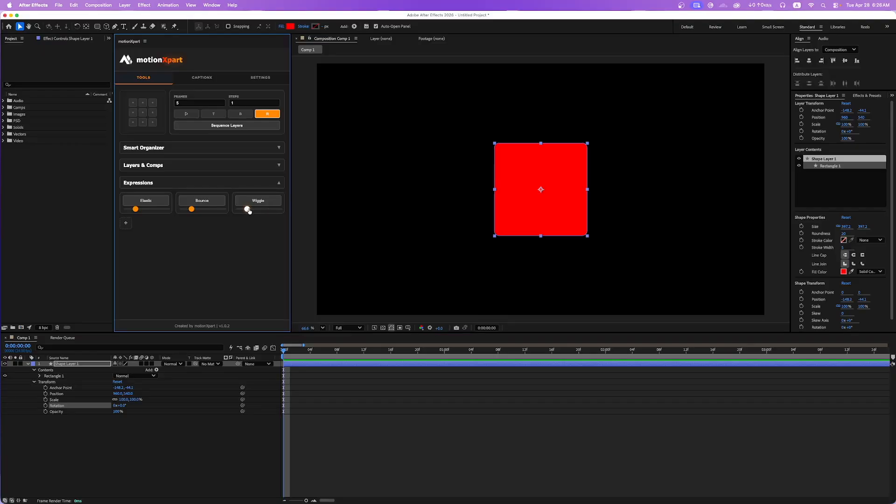
left_click(70, 395)
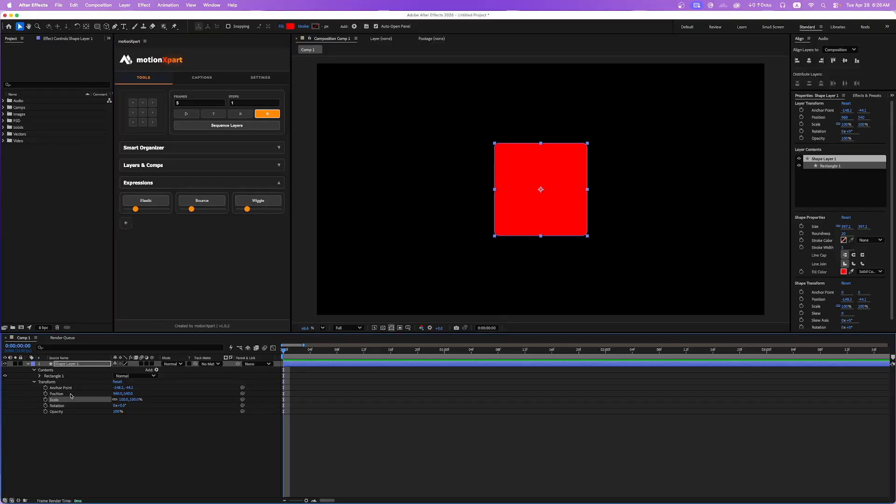
left_click(258, 201)
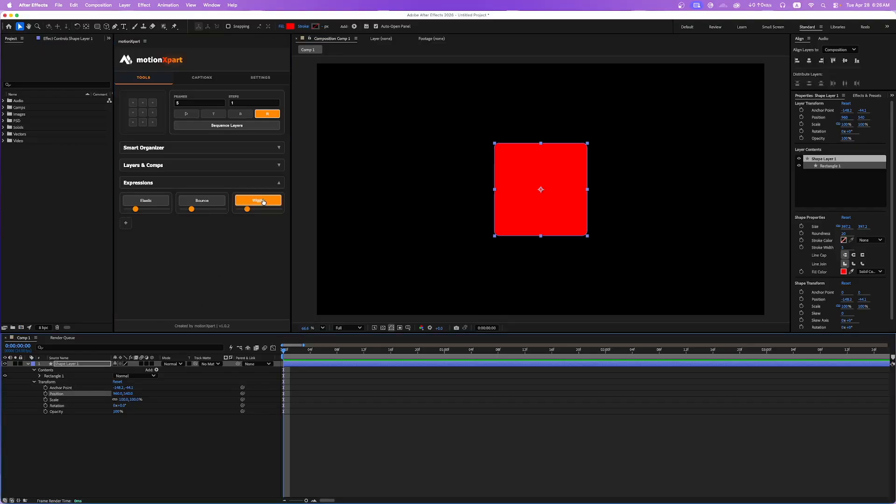
left_click(376, 401)
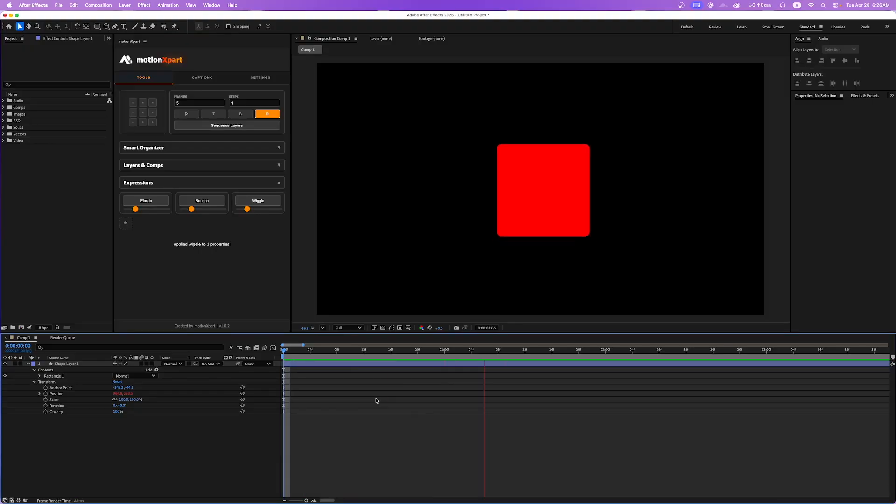
key("space")
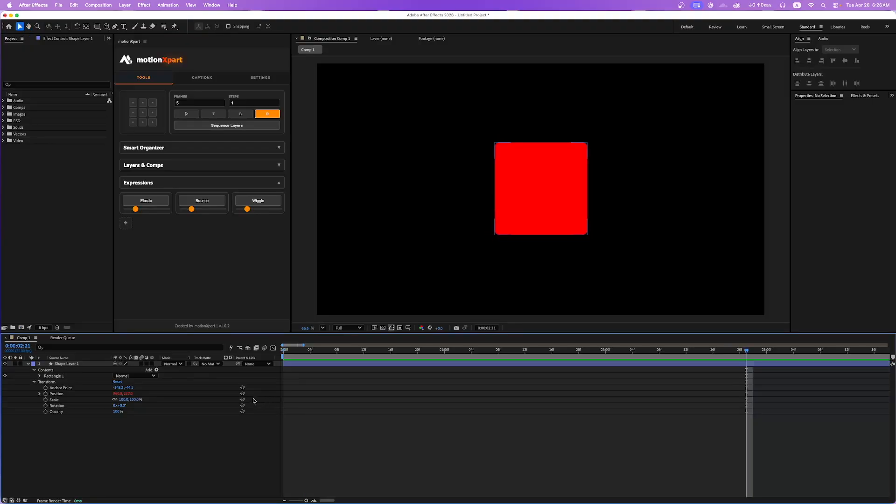
key("super+z")
Raise the Wiggle strength past the middle of its range, test it on Position in a preview, and undo it.
left_click_drag(251, 212, 254, 212)
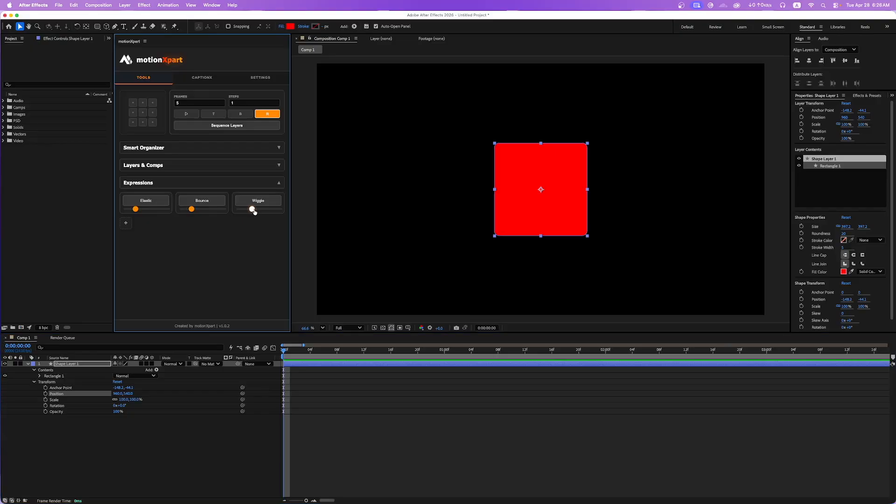
left_click(62, 394)
left_click(258, 202)
left_click(391, 425)
key("space")
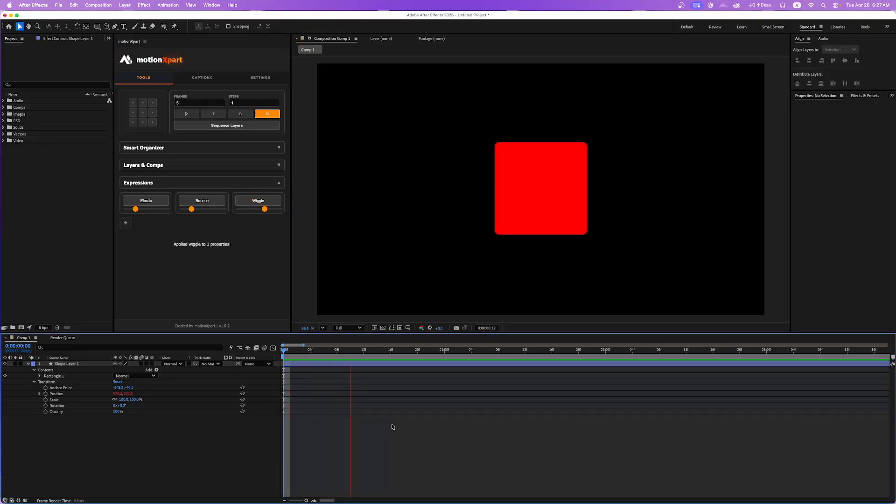
key("space")
key("super+z")
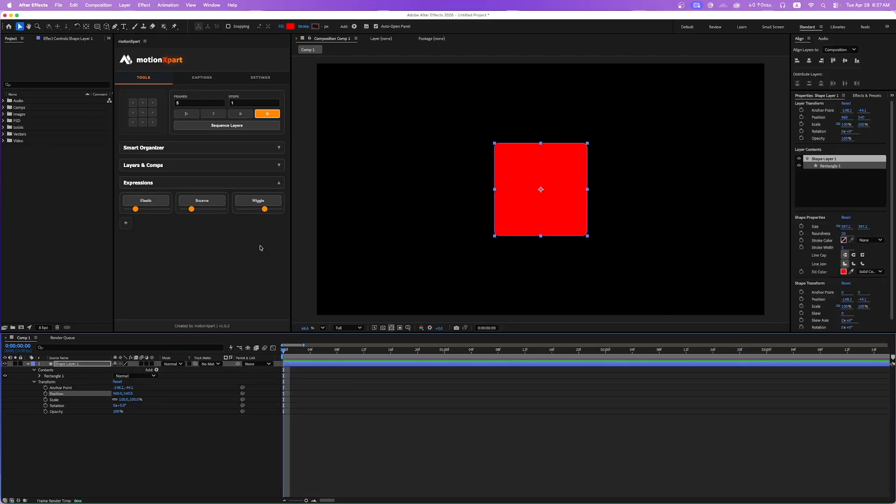
Lower the Wiggle strength to near its minimum and show only the Position property of Shape Layer 1.
left_click_drag(265, 212, 250, 215)
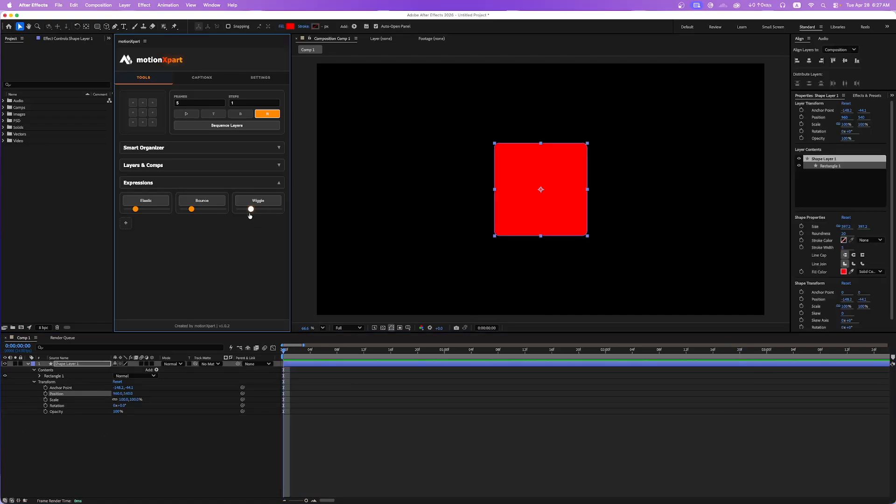
left_click(223, 421)
left_click(72, 365)
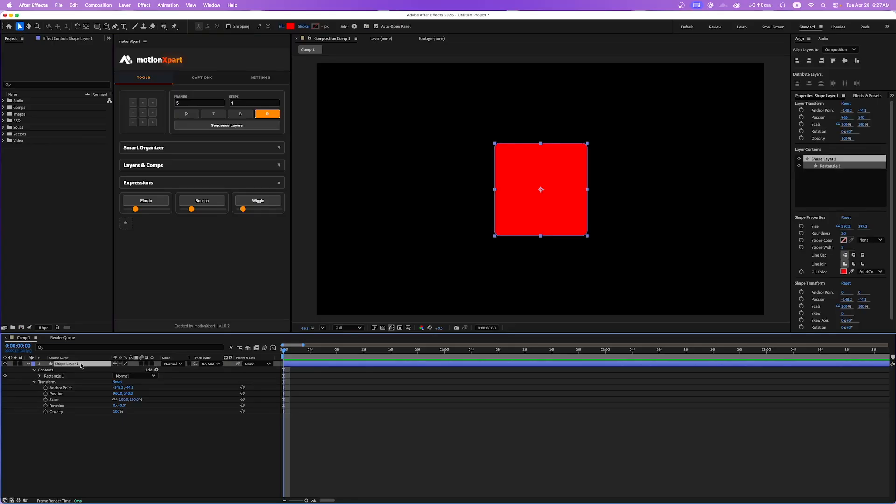
key("p")
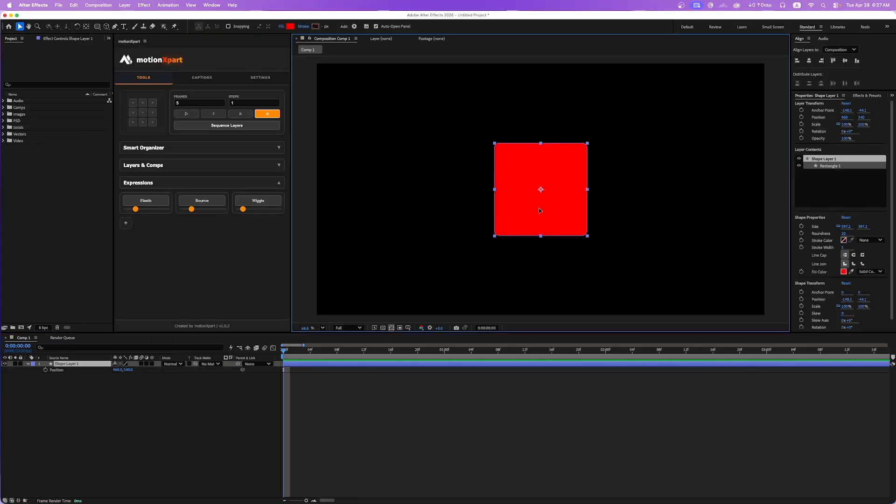
Keyframe the square's Position so it drops straight down from about Y 277 at the start to about Y 712 at 0:00:01:00.
left_click_drag(504, 205, 503, 246)
key("p")
key("p")
left_click(45, 370)
left_click(445, 350)
left_click(10, 370)
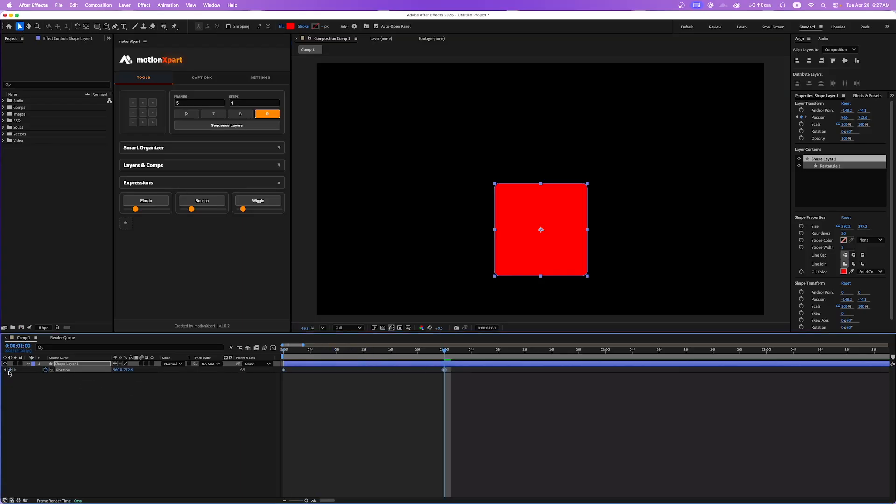
key("Home")
left_click_drag(581, 270, 581, 168)
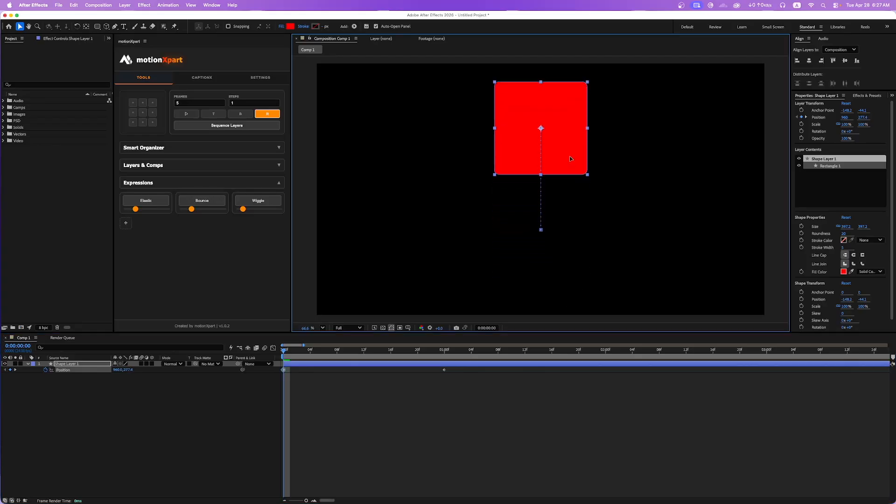
Move the ending Position keyframe to frame 16 and preview the drop from the start.
left_click(414, 429)
left_click_drag(419, 360, 390, 357)
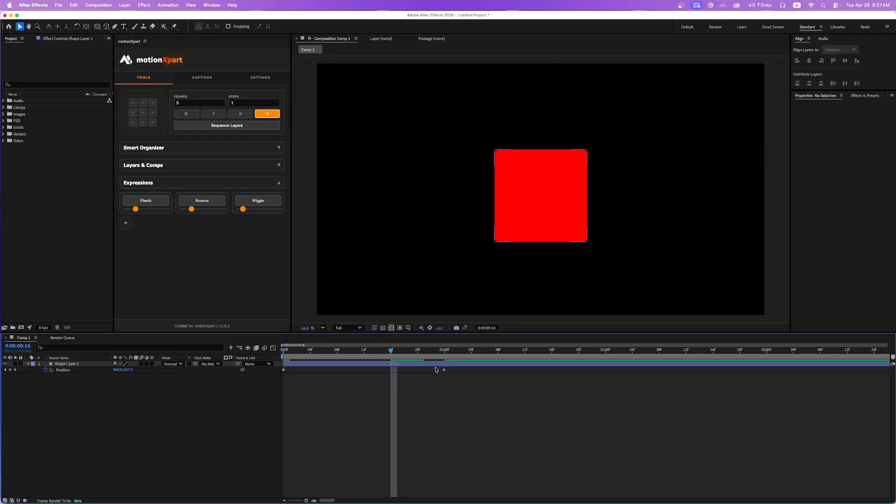
left_click_drag(443, 369, 391, 370)
key("Home")
left_click(390, 422)
key("space")
key("space")
Apply the Bounce expression to the keyframed Position with its current strength and preview the animation.
left_click(393, 357)
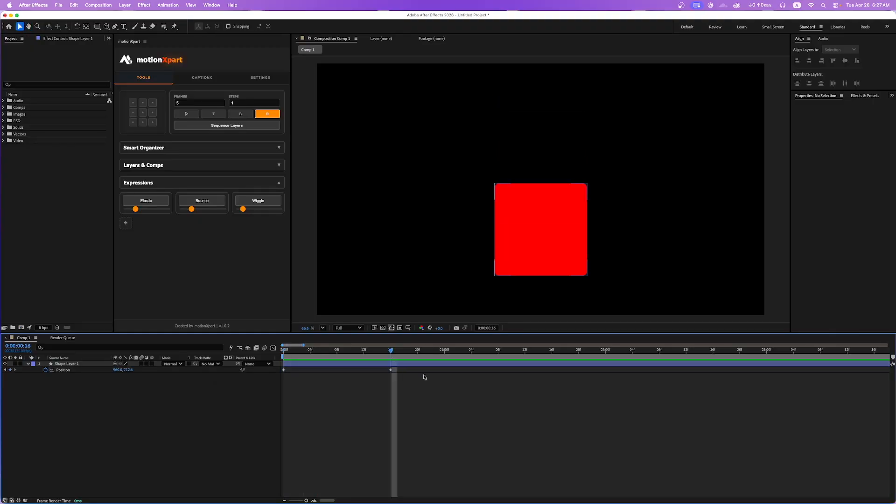
left_click_drag(416, 407, 359, 365)
left_click(202, 200)
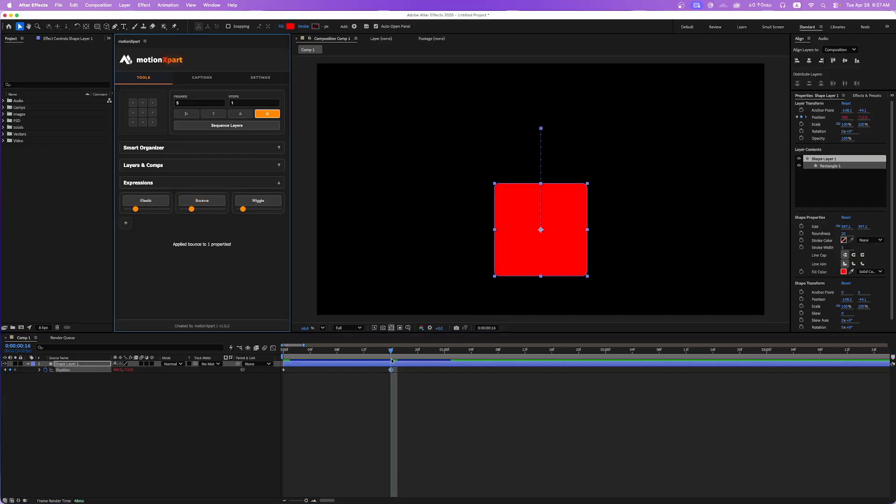
key("Home")
left_click(383, 409)
key("space")
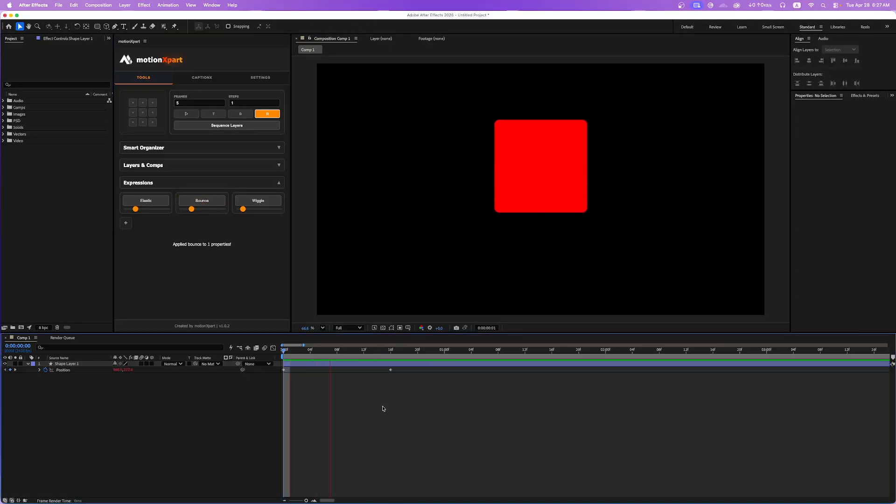
left_click(397, 351)
key("space")
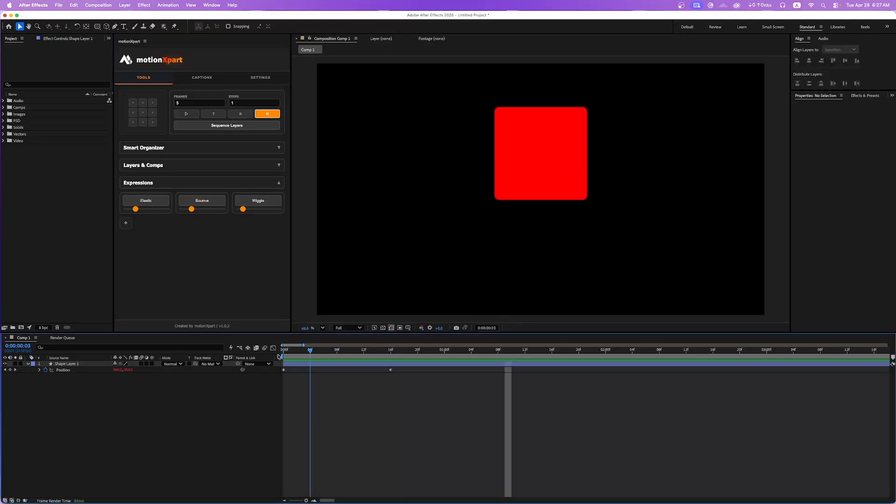
Move the ending Position keyframe to frame 12 and preview the faster drop.
left_click(366, 357)
left_click_drag(390, 370, 365, 370)
key("Home")
key("space")
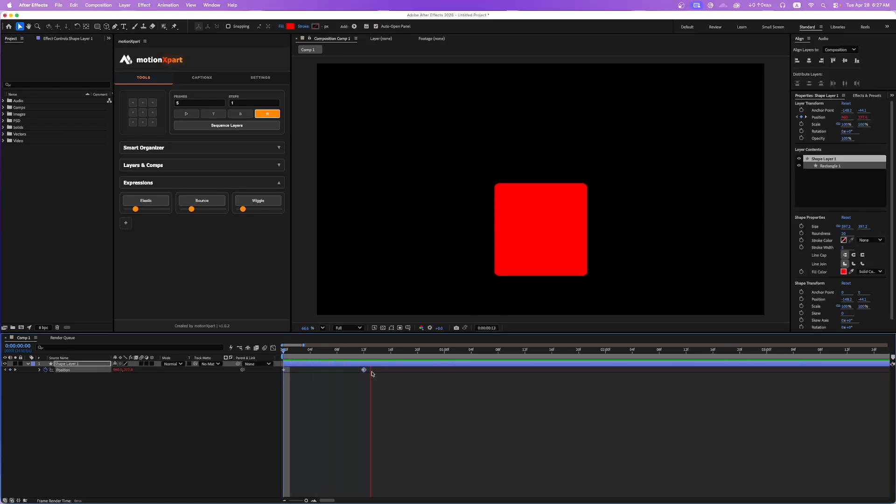
Select both Position keyframes, raise the Bounce strength slightly, reapply the Bounce expression, and preview it.
left_click(366, 353)
left_click_drag(388, 384, 279, 370)
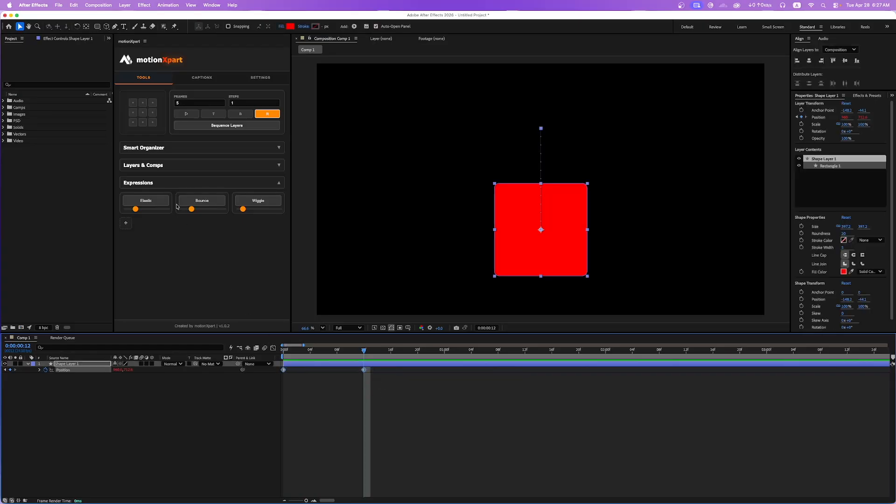
left_click_drag(194, 214, 195, 213)
left_click(202, 200)
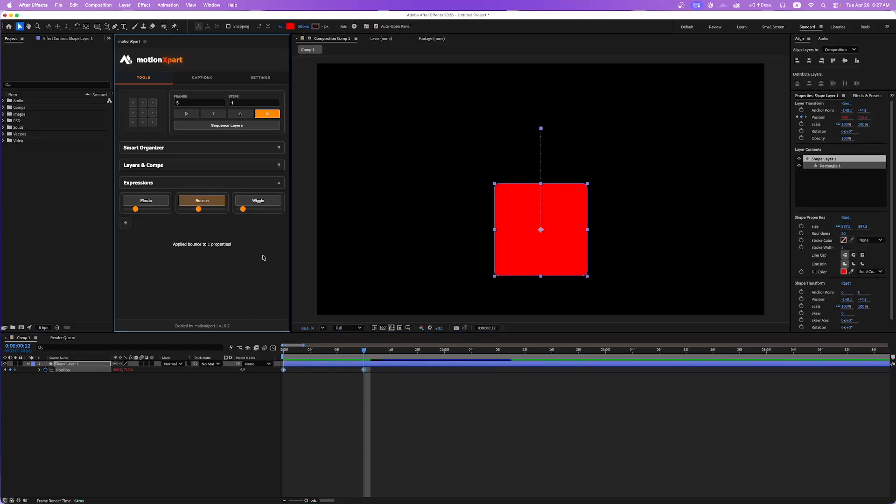
key("space")
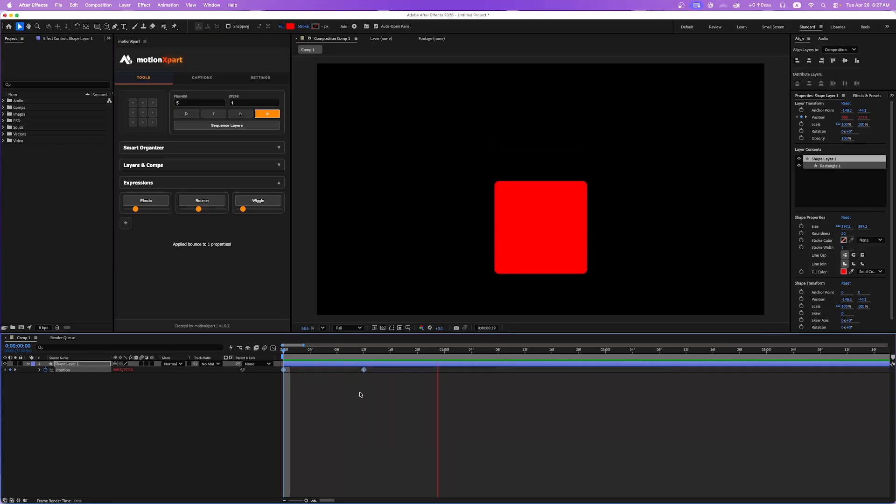
Replay the preview of the Bounce animation on the square.
key("space")
key("space")
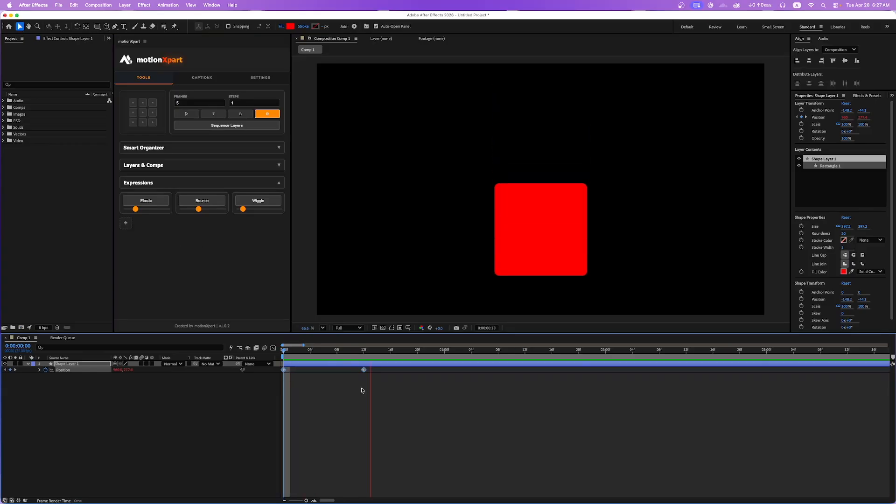
key("space")
Select both Position keyframes, apply the Elastic expression with its current strength, and preview the animation.
left_click(368, 427)
left_click(350, 350)
left_click(363, 351)
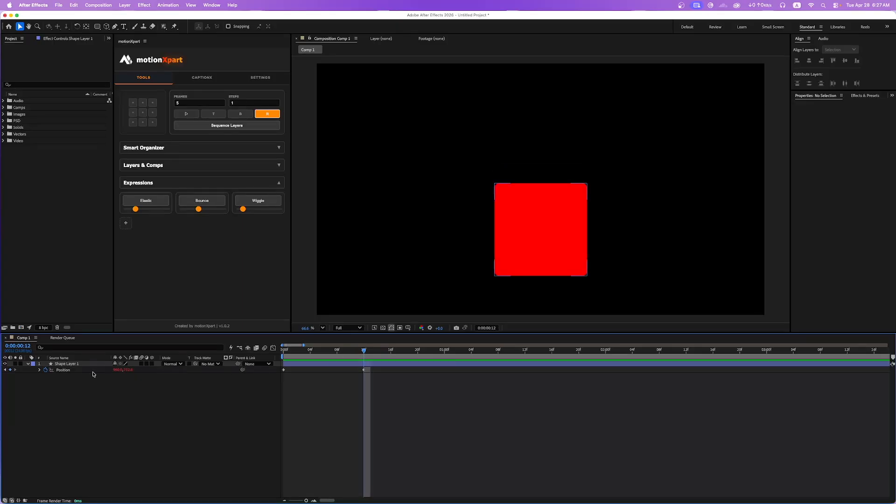
left_click(45, 370, "alt")
left_click_drag(396, 392, 272, 360)
left_click(146, 203)
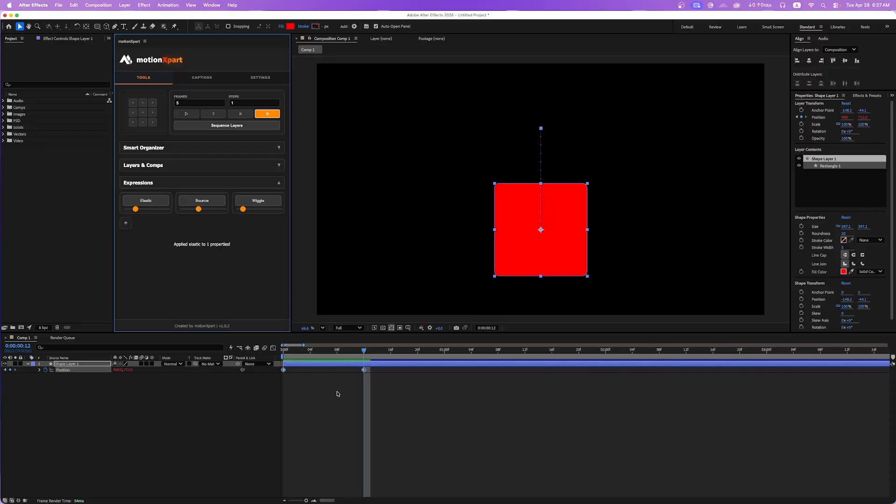
left_click(365, 382)
key("space")
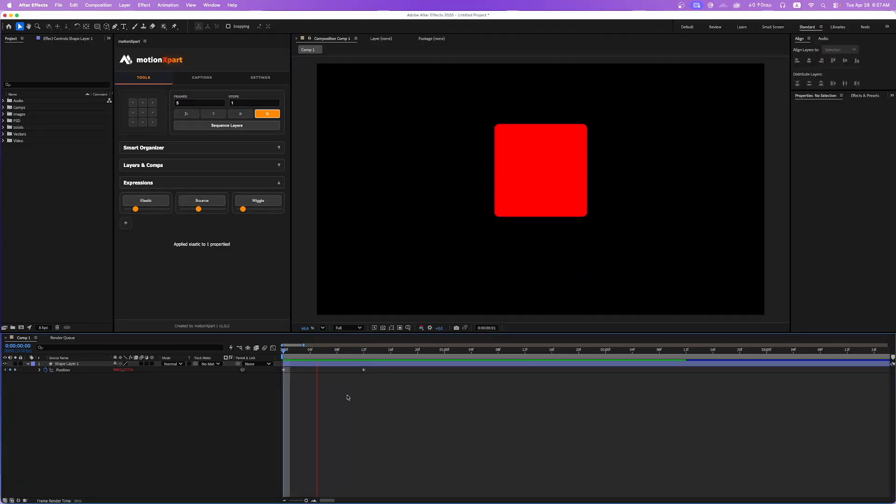
key("space")
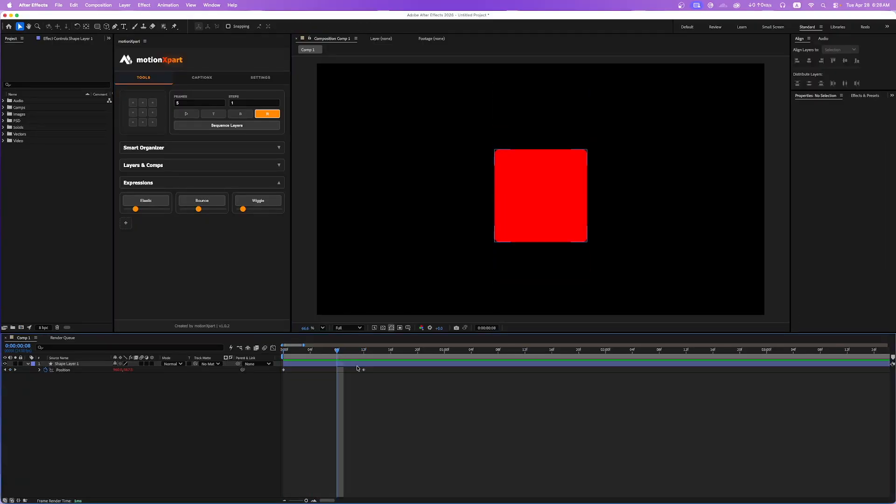
Move the ending Position keyframe to frame 8 and preview the Elastic animation.
left_click(364, 372)
key("space")
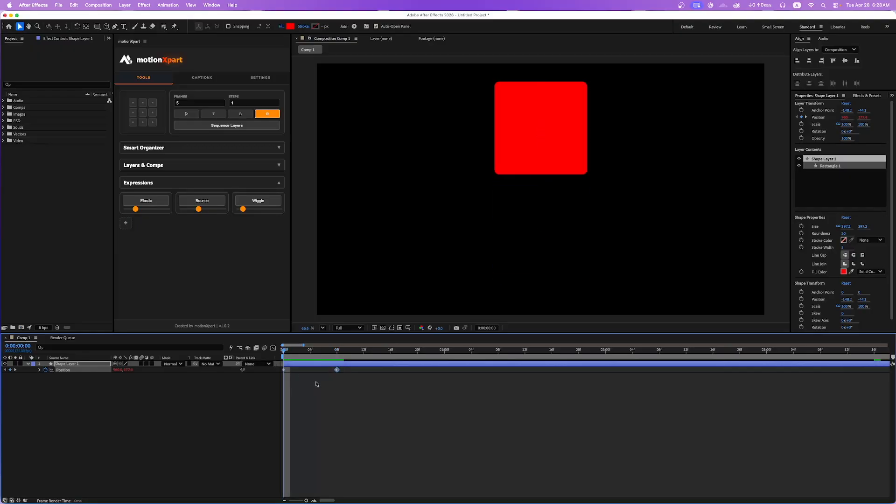
key("space")
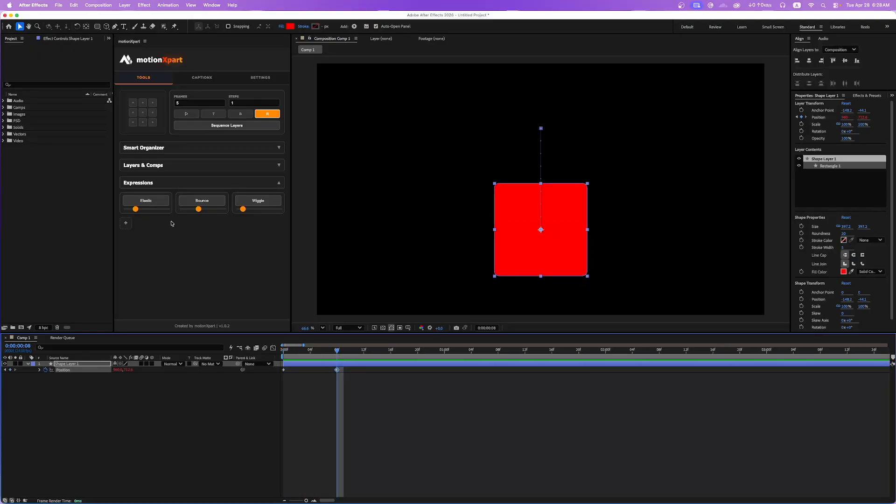
Raise the Elastic strength slightly, reapply the expression to both Position keyframes, and preview from the start.
left_click_drag(136, 211, 143, 210)
left_click_drag(357, 388, 279, 365)
left_click(150, 203)
left_click_drag(337, 351, 283, 350)
left_click(368, 441)
key("space")
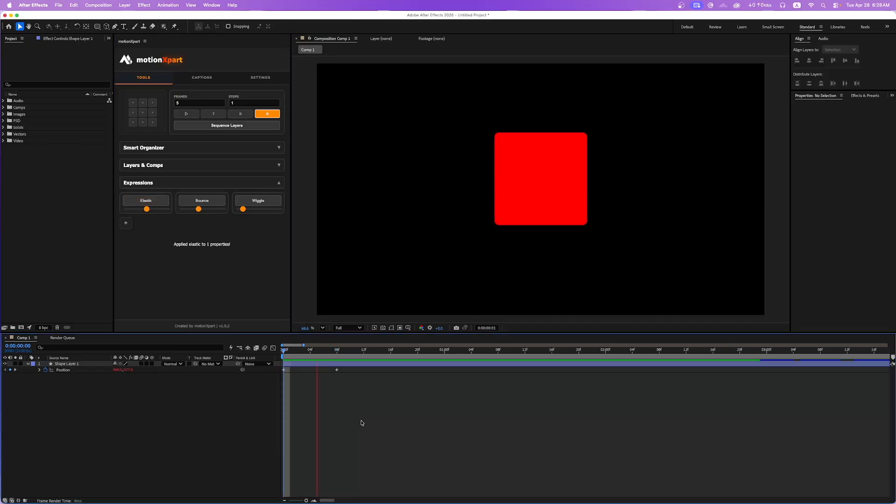
key("space")
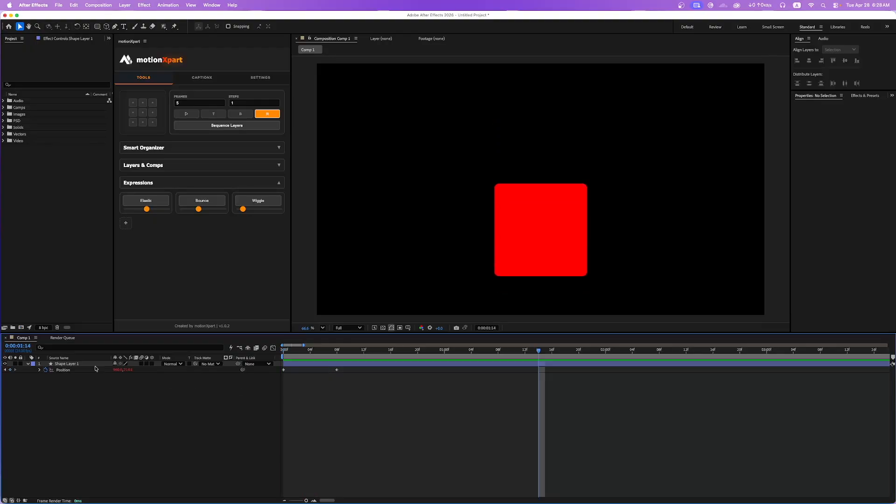
Delete Shape Layer 1 and return the playhead to the start of the composition.
left_click(79, 364)
key("Delete")
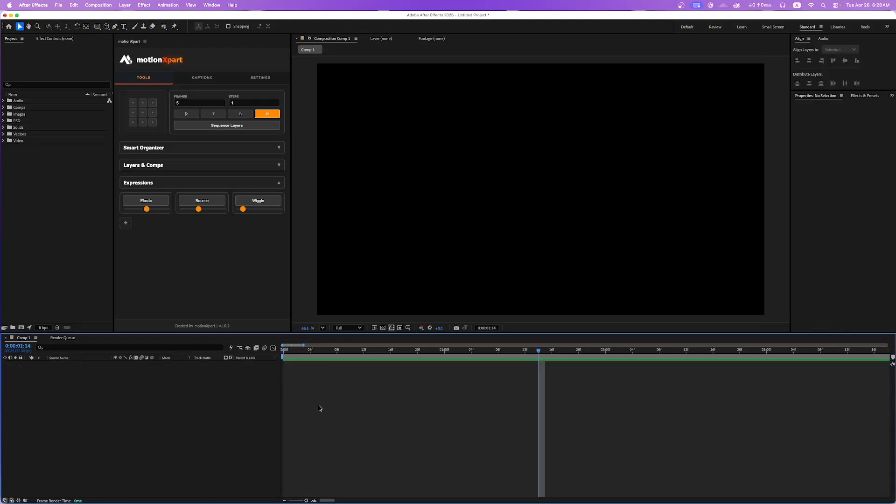
key("semicolon")
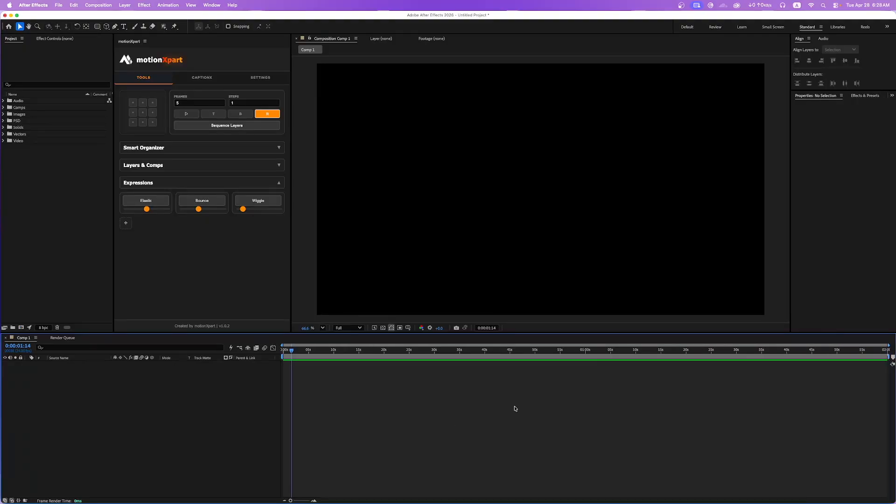
scroll(341, 397, "up", 1)
scroll(327, 405, "left", 2)
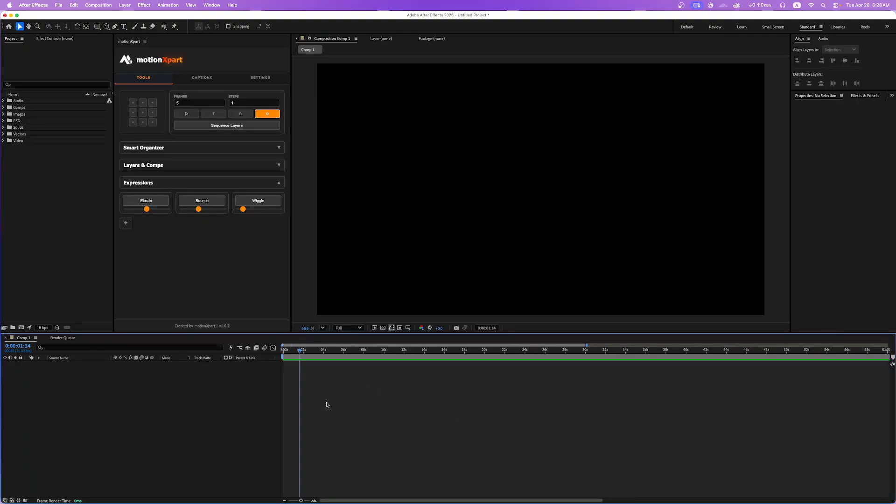
scroll(307, 397, "up", 1)
scroll(308, 398, "left", 2)
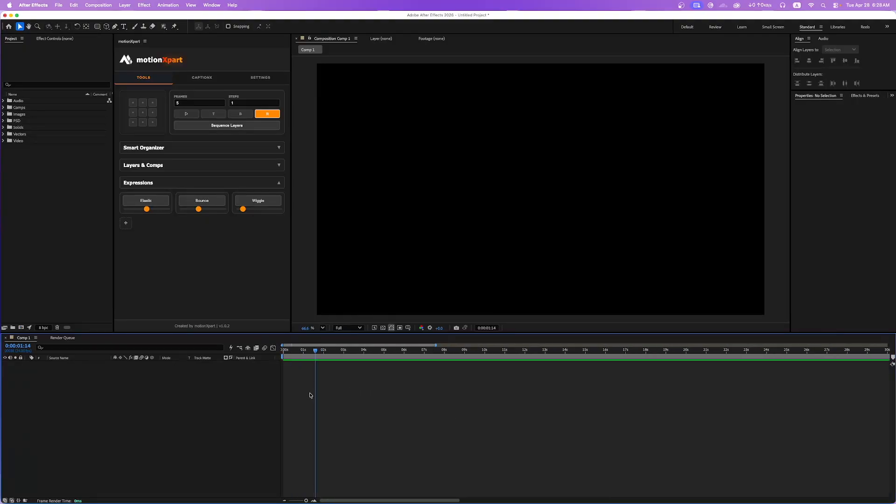
key("Home")
Collapse the Expressions section, open the CaptionX tools, and remove the listed motionXpart.srt file.
left_click(216, 184)
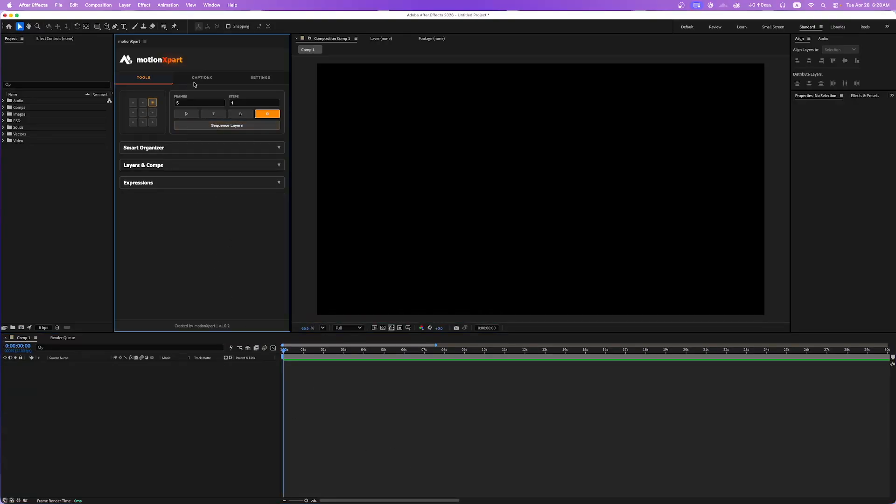
left_click(202, 78)
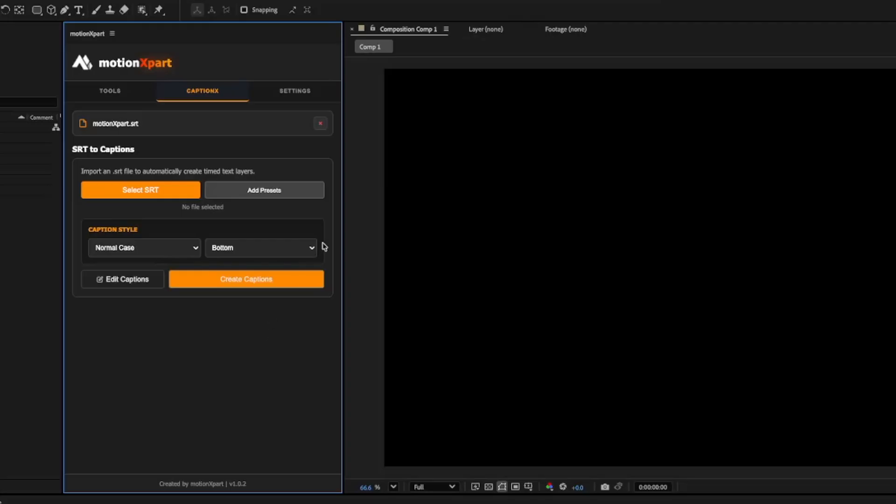
left_click(321, 124)
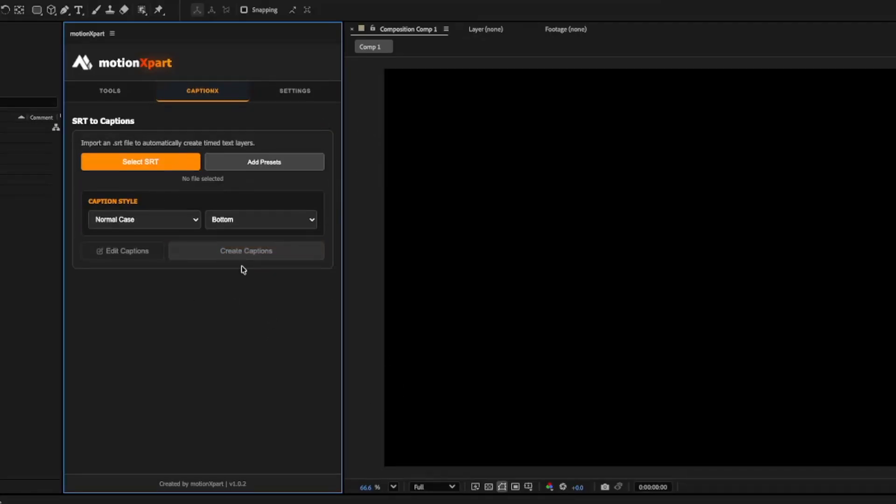
left_click(203, 500)
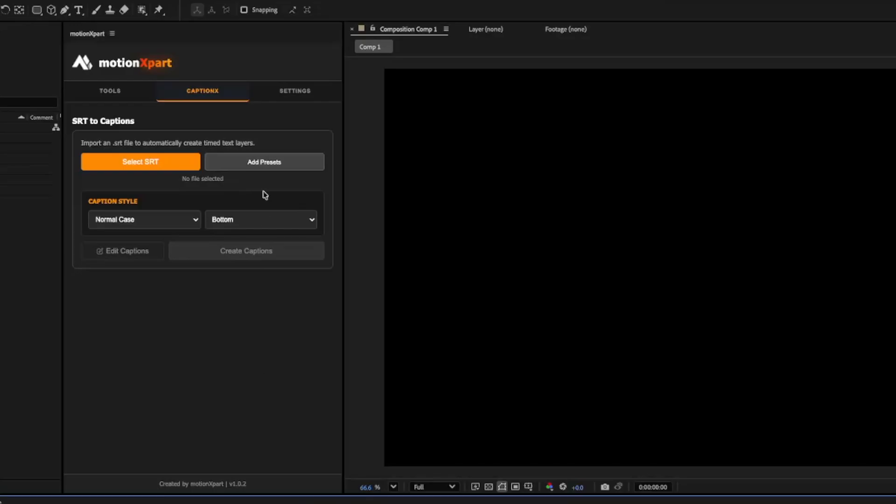
left_click(224, 92)
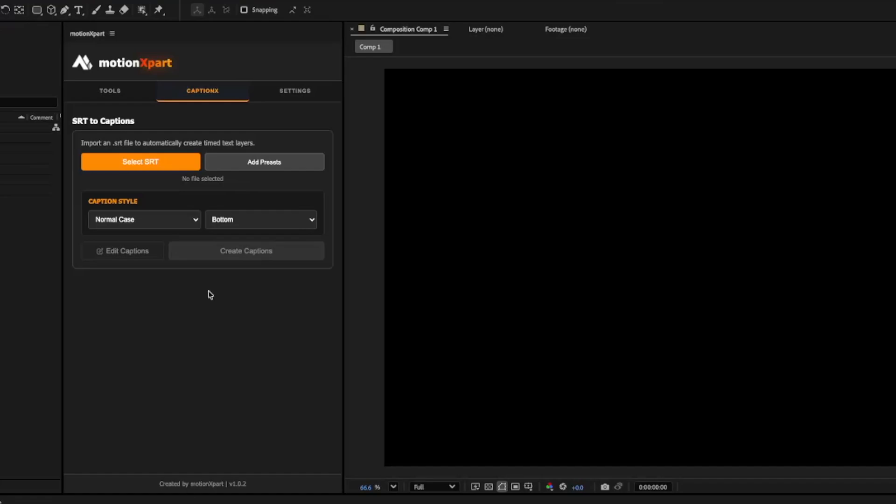
Load motionXpart.srt into the SRT to Captions tool and remove it from the list again.
left_click(145, 164)
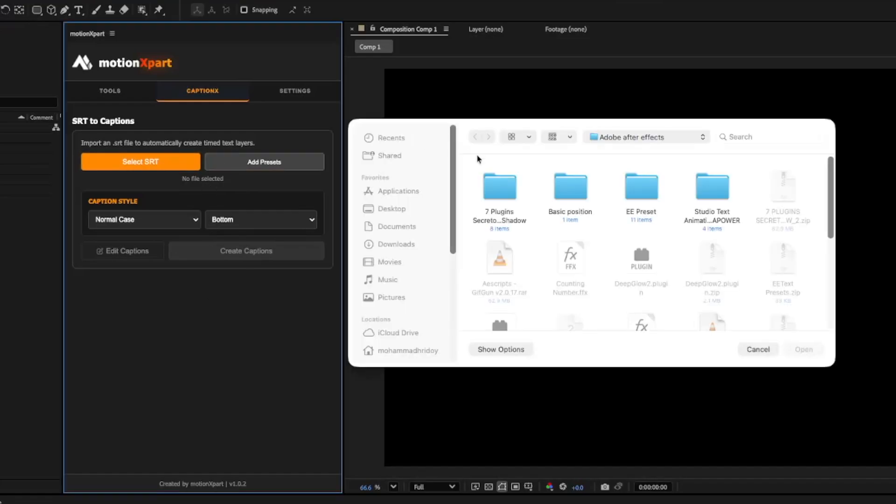
left_click(752, 351)
left_click_drag(460, 317, 197, 192)
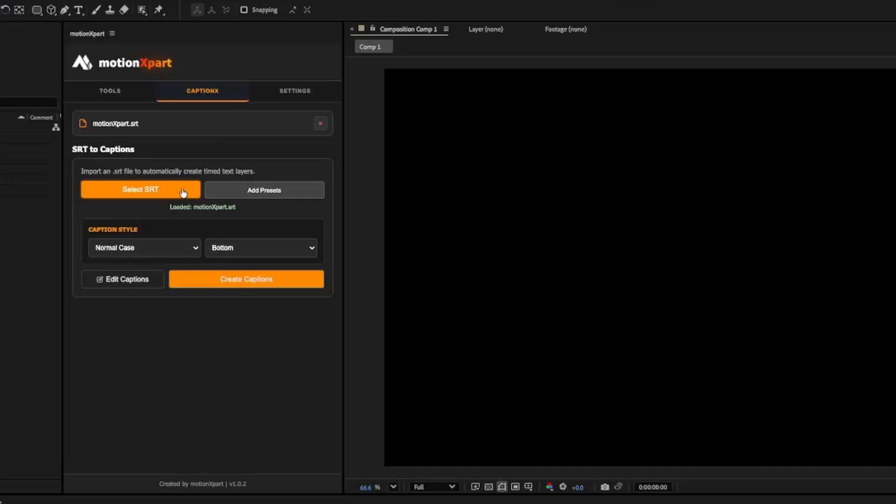
left_click(118, 125)
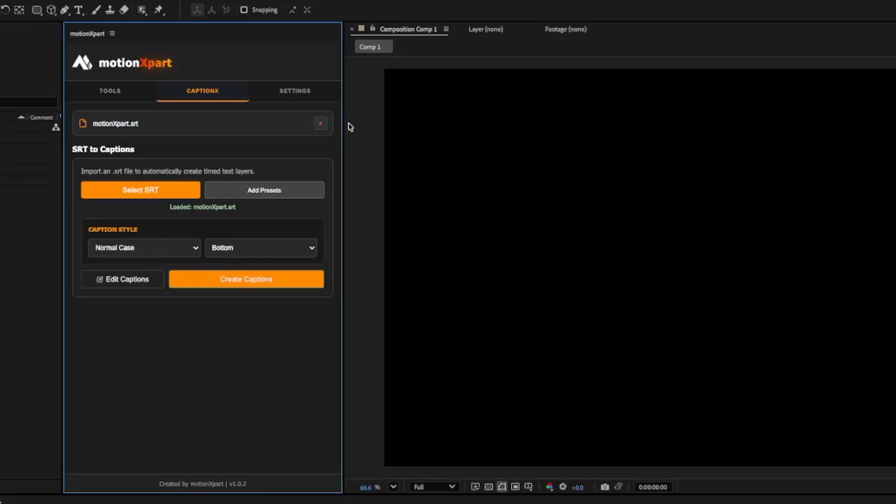
left_click(320, 123)
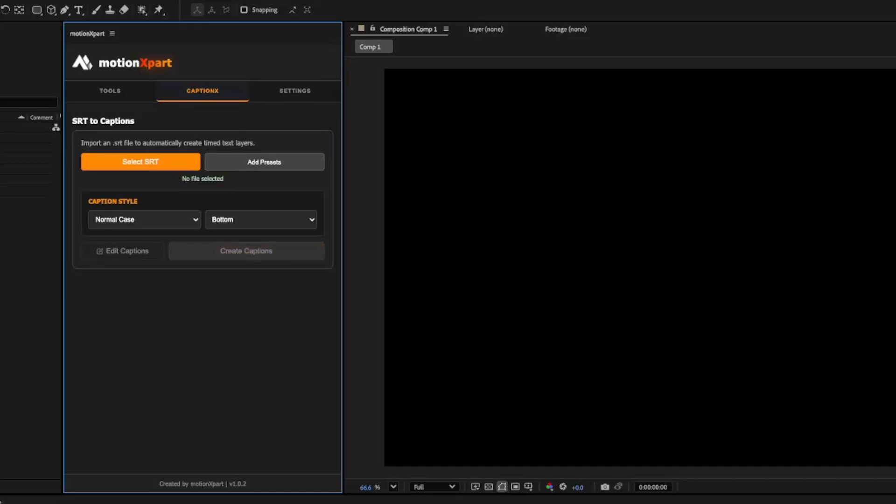
Load motionXpart.srt into the SRT to Captions tool.
left_click_drag(196, 503, 128, 225)
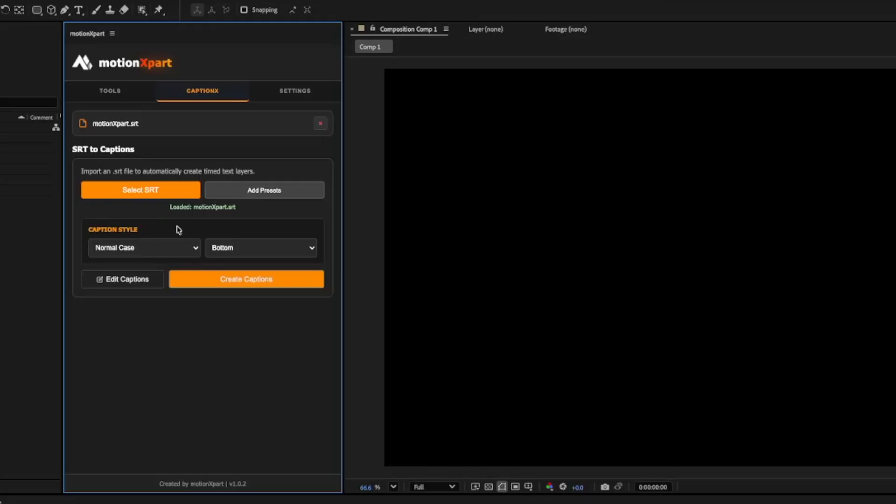
mouse_move(89, 230)
left_mouse_down()
mouse_move(131, 229)
mouse_move(98, 228)
left_mouse_up()
left_click(146, 228)
left_click(182, 228)
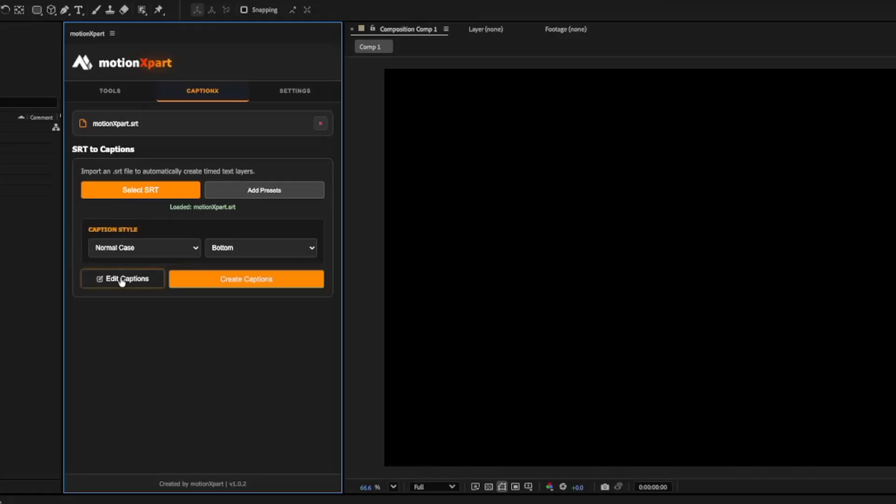
Try the UPPER CASE and lower case caption styles, and set the text case to Capitalized Case.
left_click(168, 249)
left_click(126, 252)
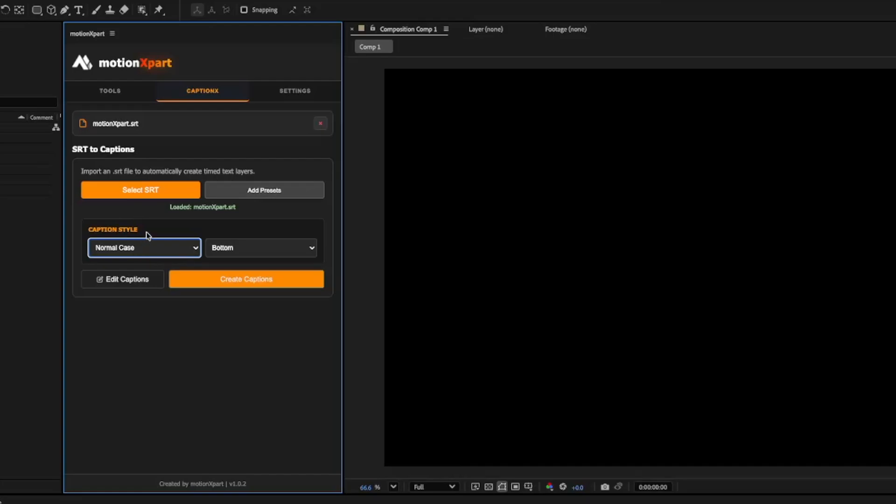
left_click(149, 248)
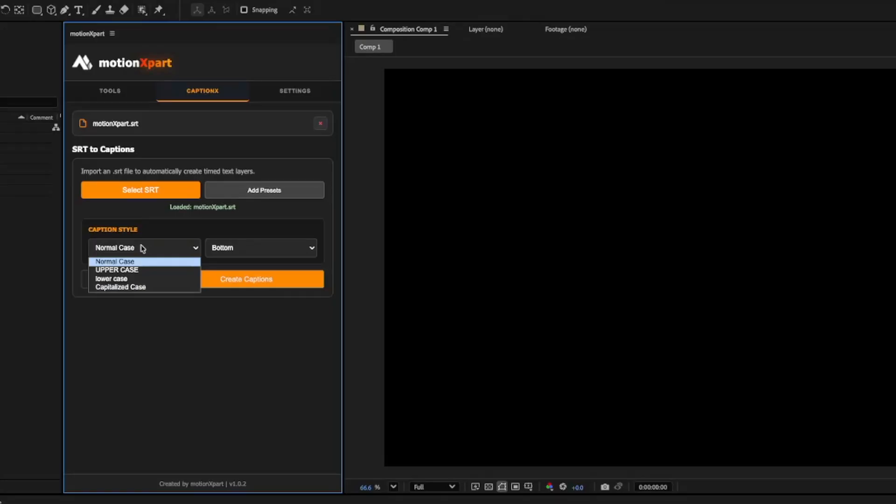
left_click(157, 269)
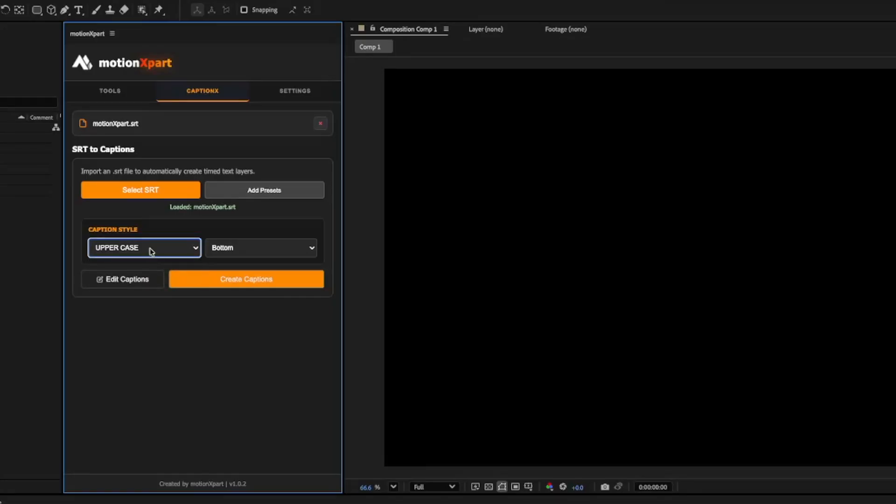
left_click(151, 251)
left_click(133, 280)
left_click(144, 248)
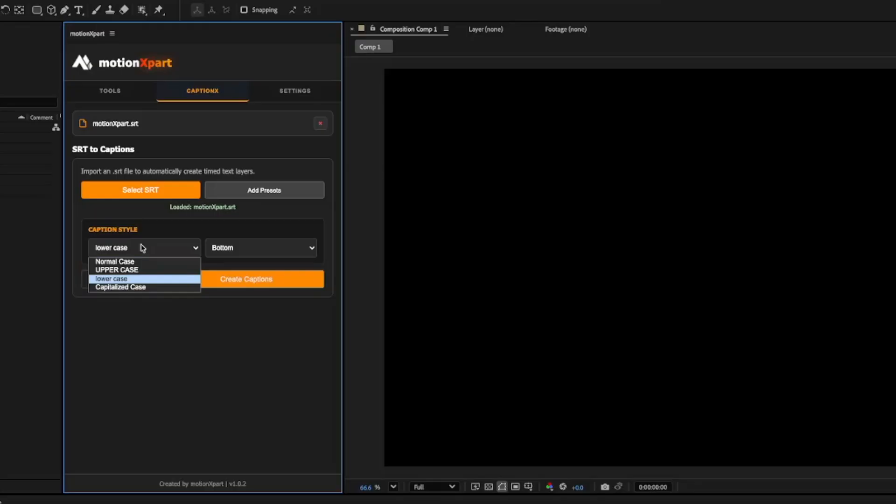
left_click(132, 296)
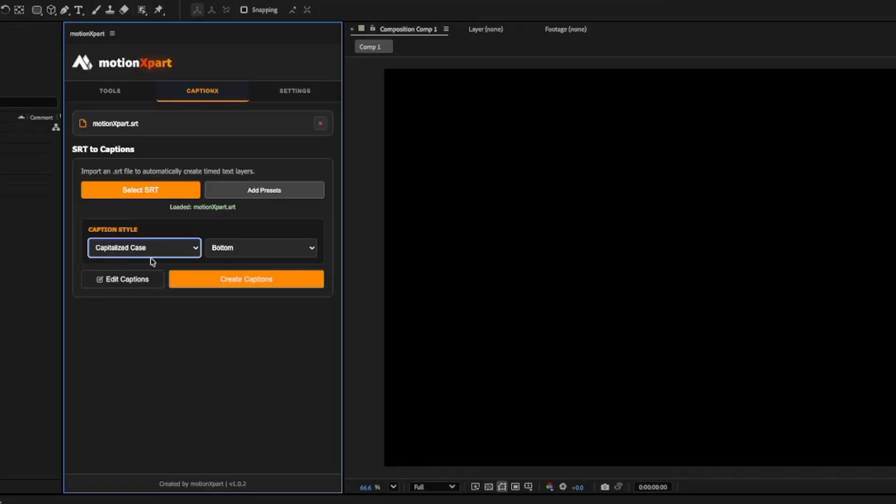
left_click(159, 250)
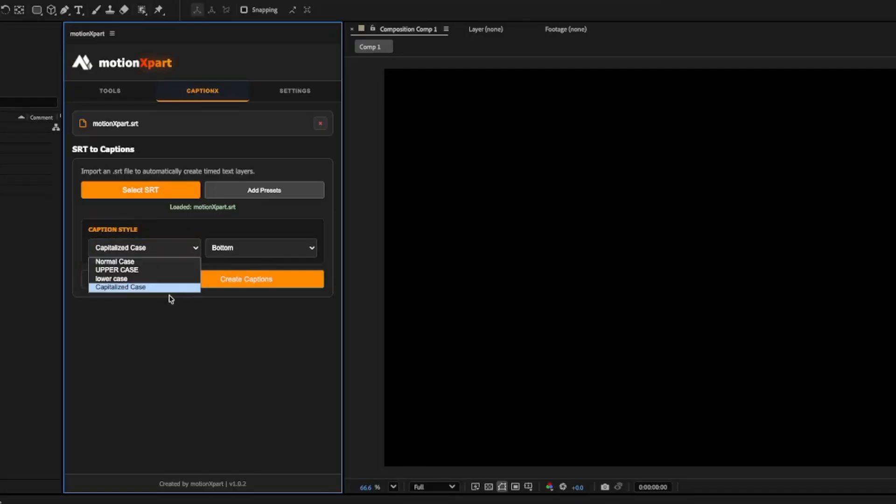
left_click(123, 289)
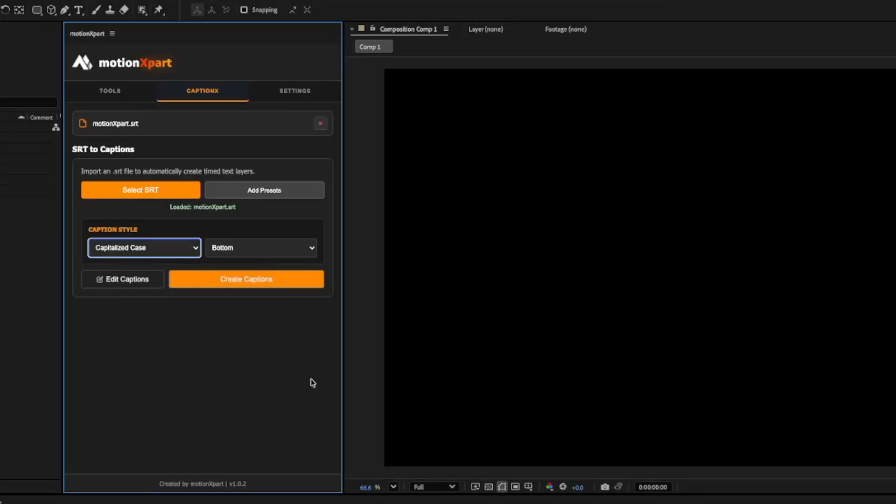
Try the Bottom, Middle, Top Third and Top caption positions, and set the position to Lower Third.
left_click(264, 255)
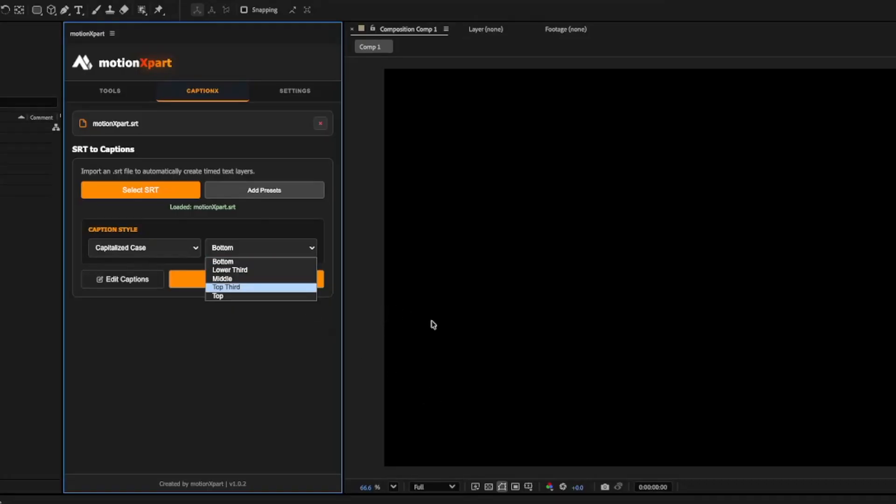
left_click(239, 263)
left_click(265, 251)
left_click(261, 268)
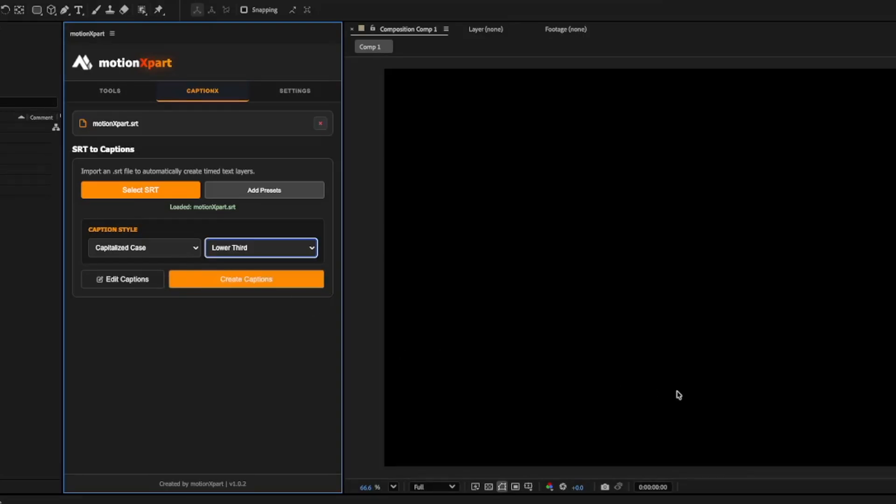
left_click(277, 252)
left_click(257, 279)
left_click(276, 251)
left_click(256, 286)
left_click(294, 254)
left_click(259, 297)
left_click(287, 250)
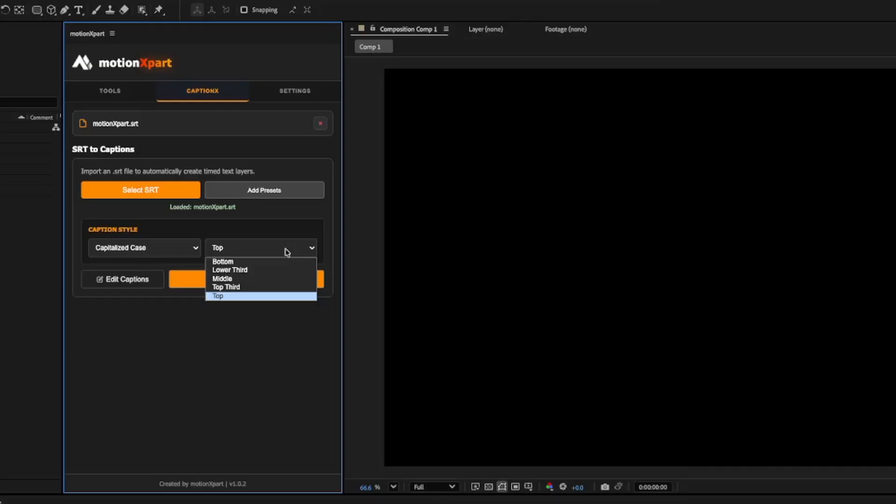
left_click(260, 272)
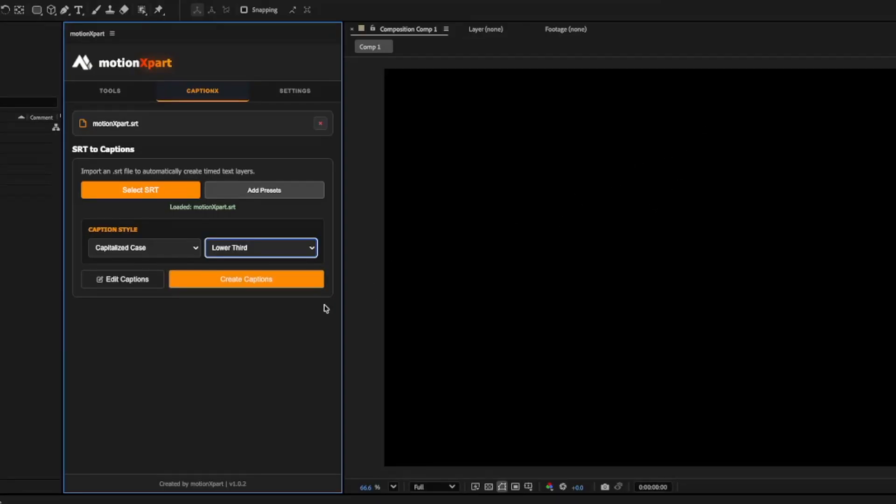
Start creating captions and browse the default caption animation presets.
left_click(247, 285)
left_click(267, 170)
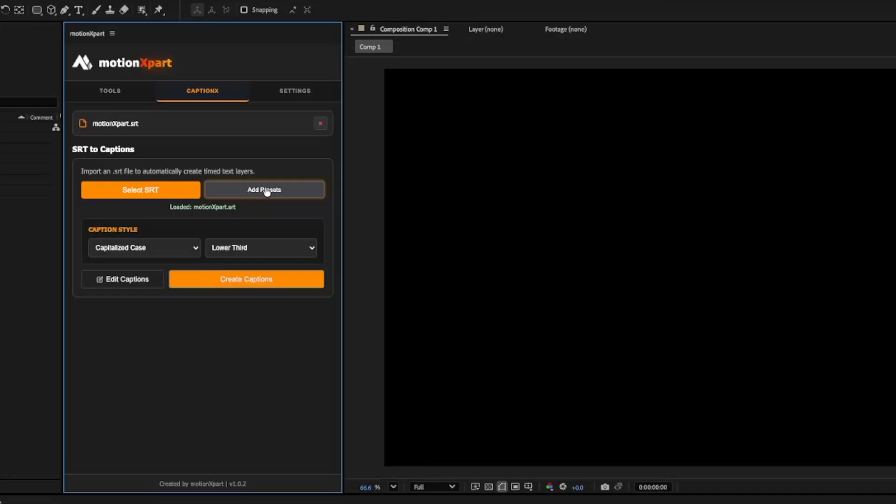
left_click(255, 284)
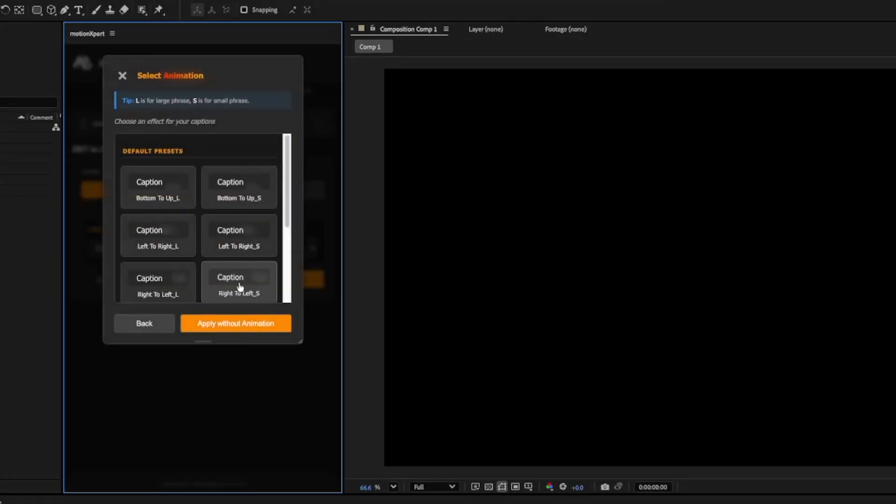
scroll(216, 194, "down", 2)
scroll(196, 200, "up", 4)
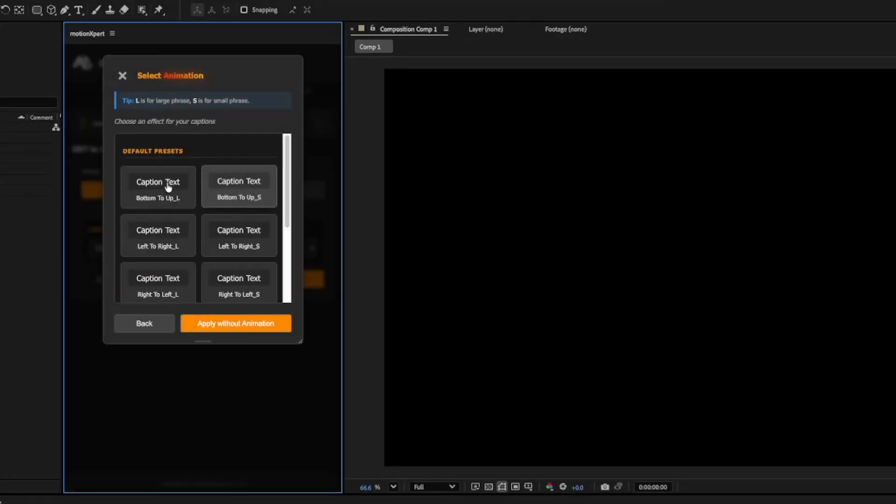
scroll(238, 214, "down", 1)
scroll(228, 227, "down", 1)
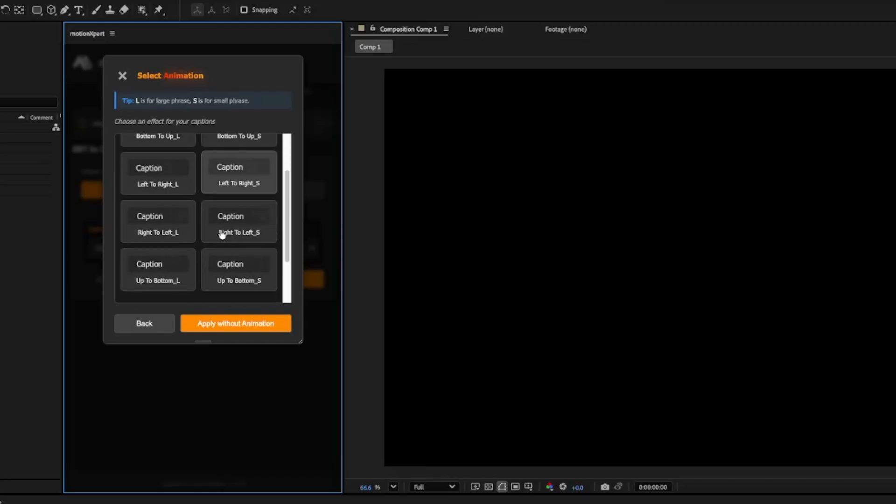
scroll(220, 234, "up", 2)
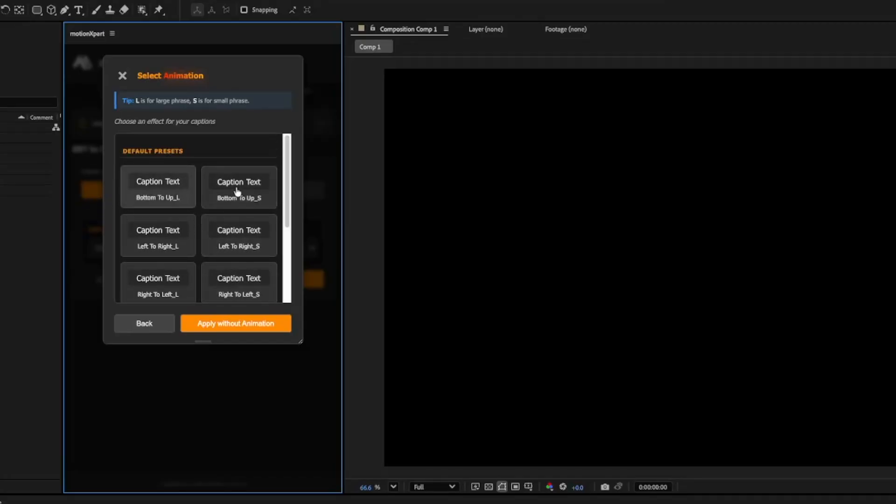
Select and deselect the Bottom To Up_L animation preset, and go back without creating captions.
left_click(172, 185)
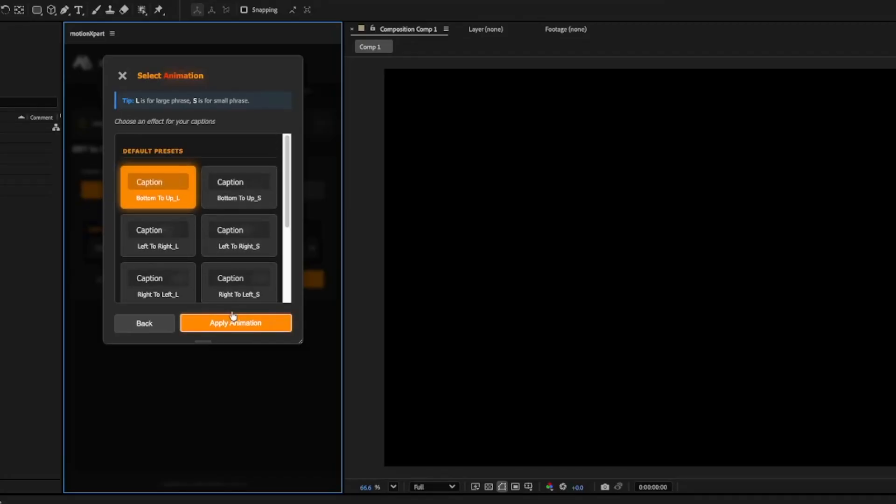
left_click(180, 194)
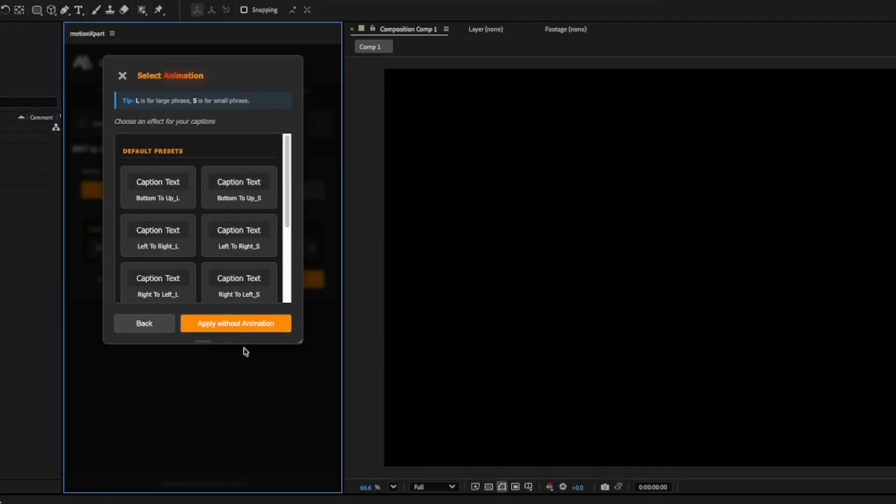
left_click(159, 328)
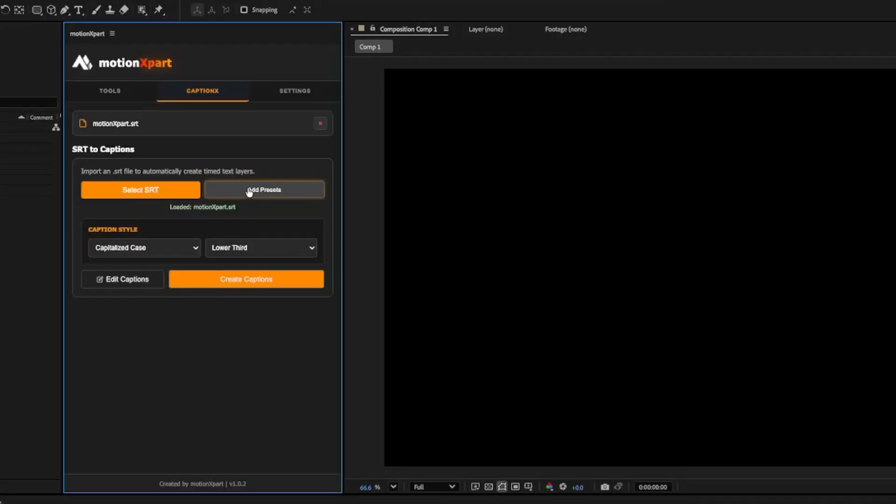
Start adding Counting Number.ffx as a custom caption preset and cancel the import.
left_click(269, 195)
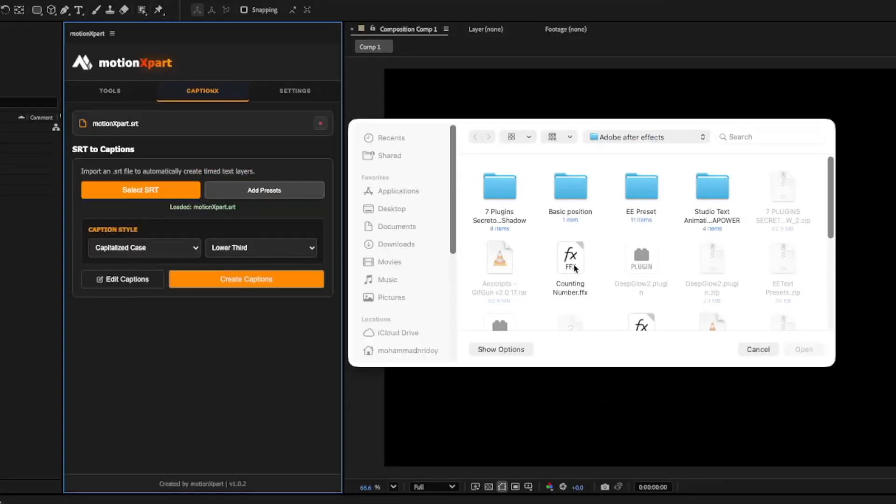
left_click(573, 275)
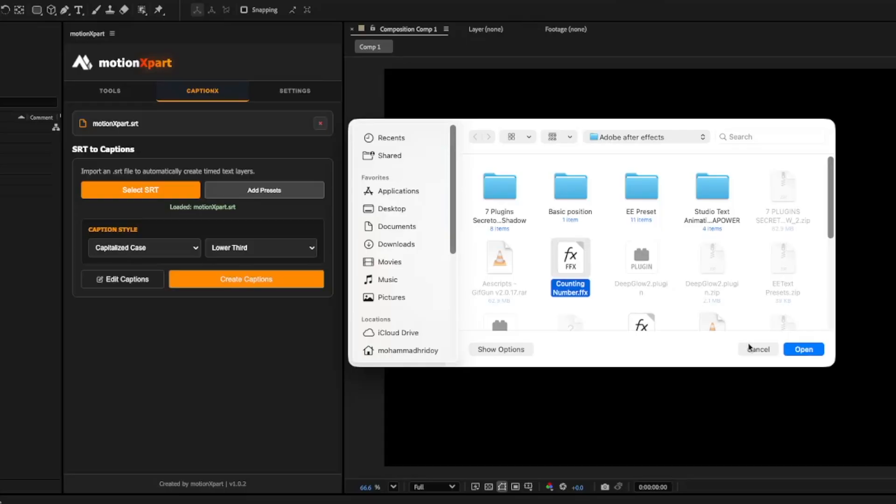
left_click(748, 348)
Delete the Viral Caption_V2 user preset from the caption animation choices.
left_click(256, 283)
scroll(198, 242, "down", 5)
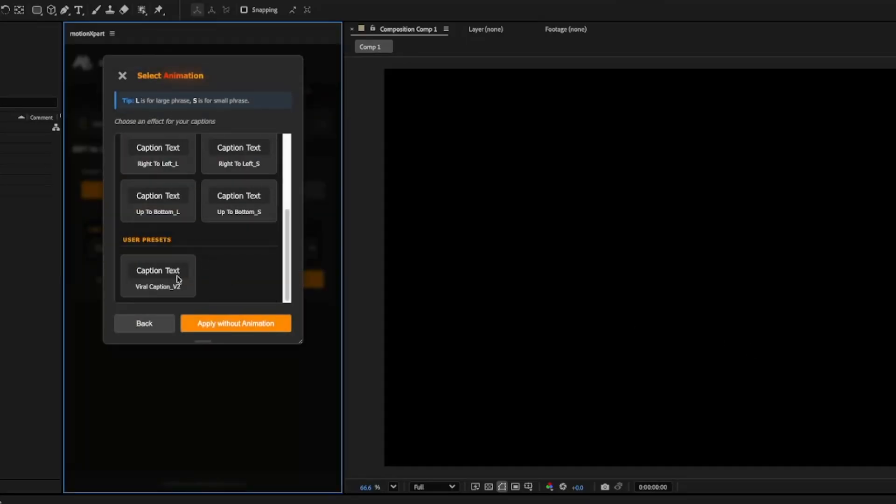
scroll(229, 268, "up", 5)
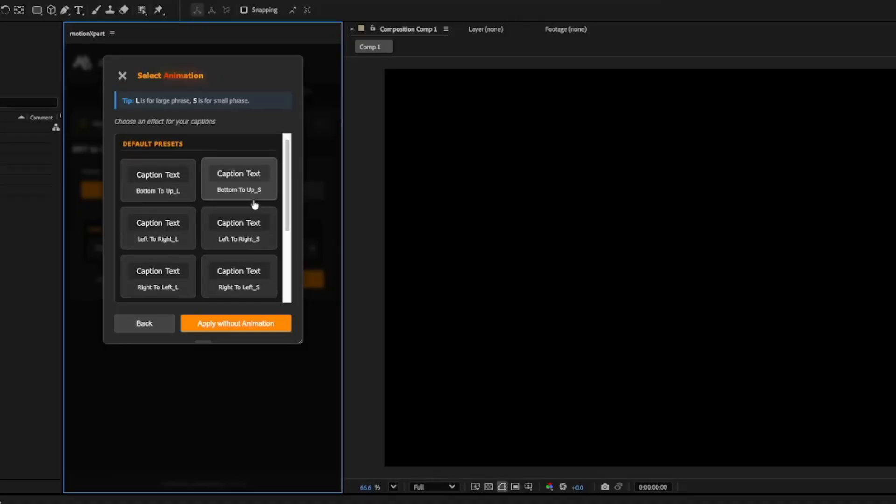
scroll(257, 200, "down", 3)
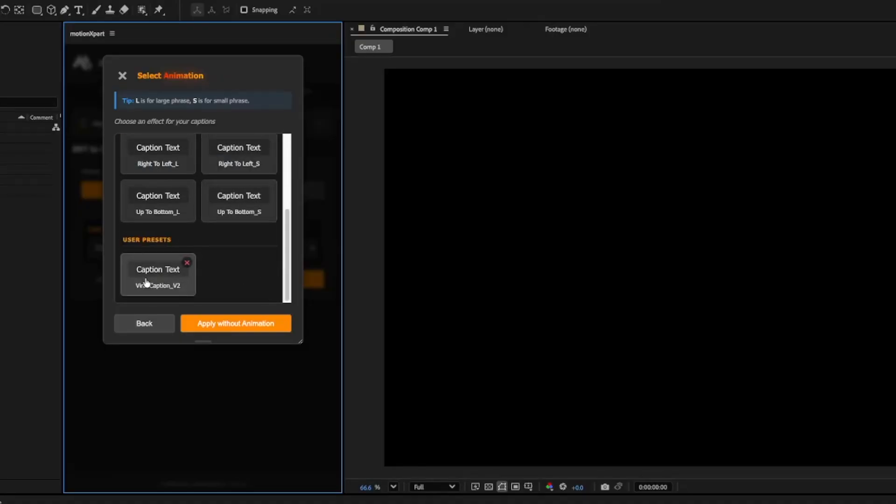
left_click(187, 264)
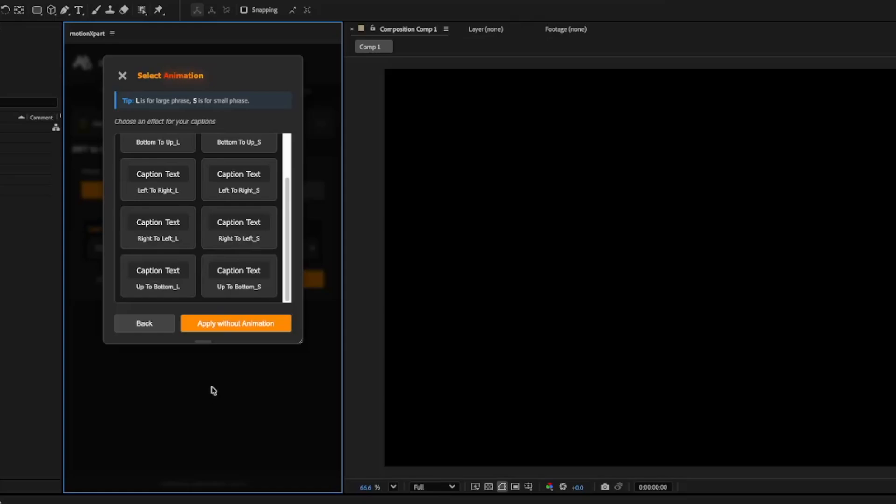
Create the captions in Comp 1 without an animation and look through the caption layers in the timeline.
scroll(202, 194, "up", 3)
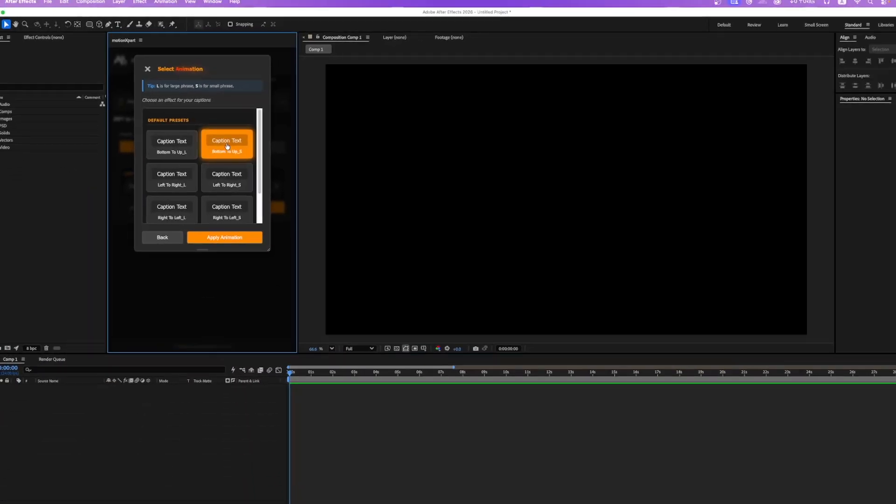
left_click(224, 225)
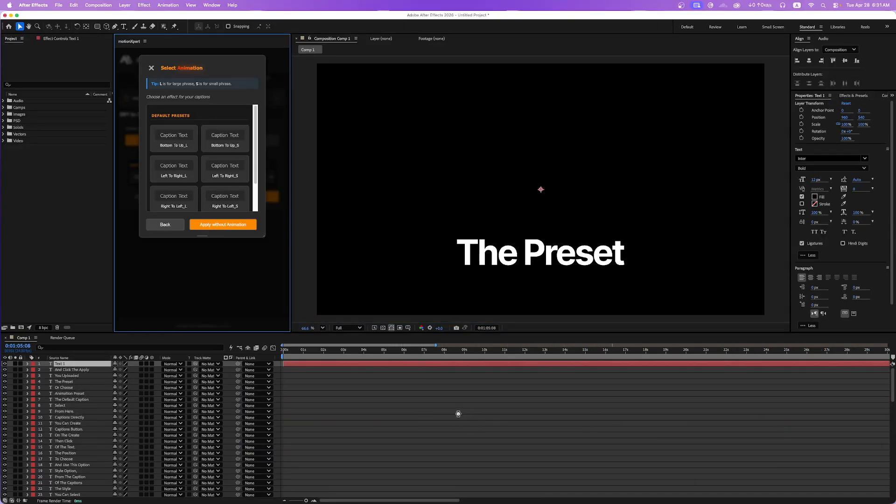
scroll(348, 425, "down", 3)
scroll(322, 412, "down", 15)
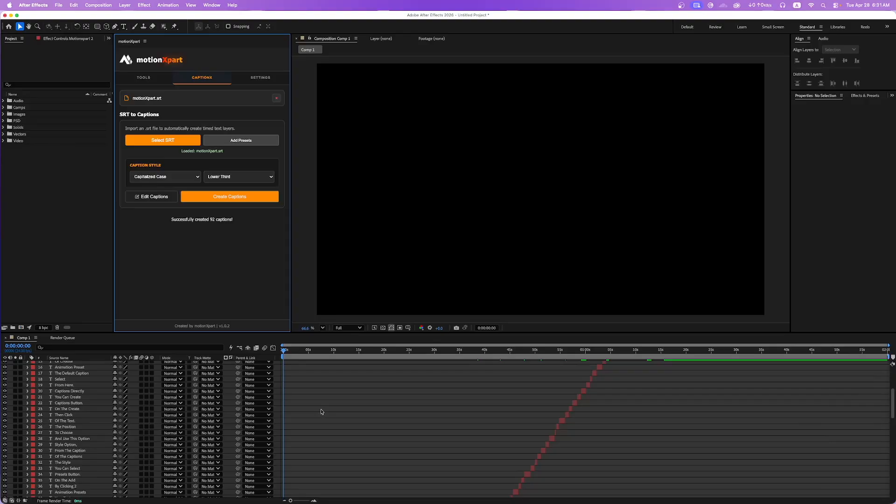
scroll(303, 408, "up", 1)
scroll(303, 409, "up", 1)
scroll(303, 408, "left", 2)
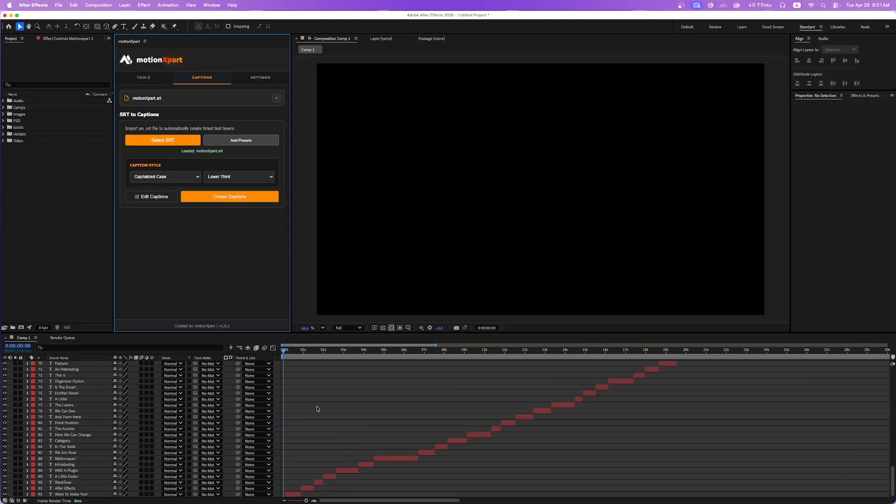
Play back the unanimated captions in Comp 1 and undo their creation.
left_click(318, 410)
key("space")
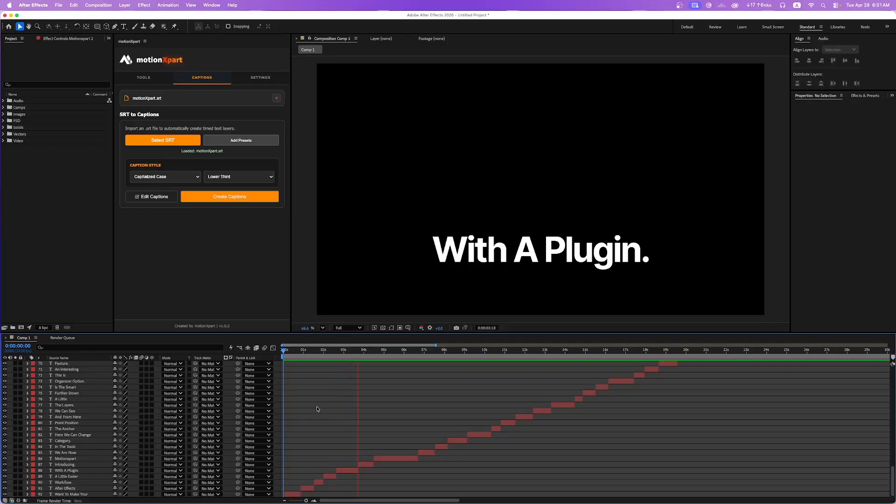
key("space")
key("super+z")
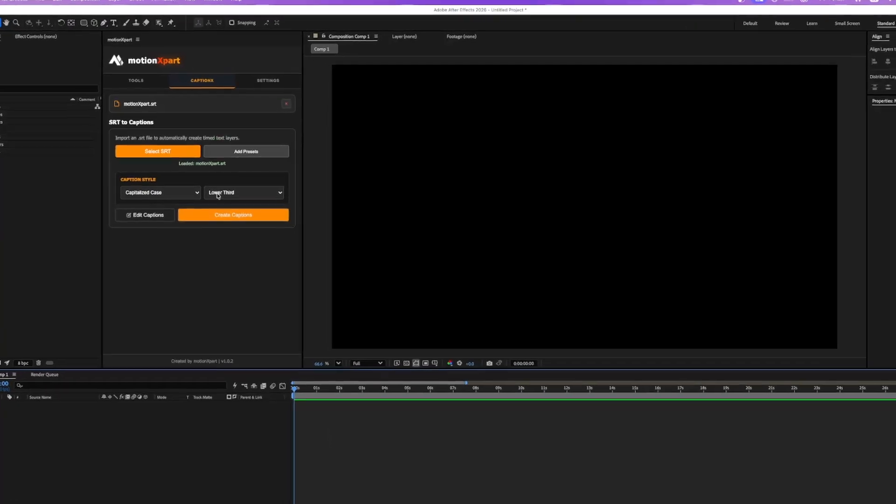
left_click(142, 128)
left_click_drag(119, 123, 140, 126)
left_click(96, 127)
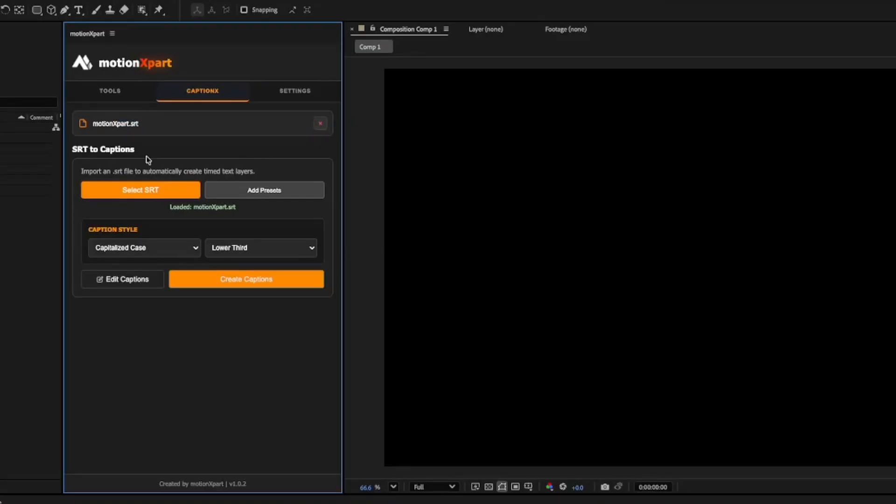
Create the captions in Comp 1 with the Bottom To Up_S animation preset.
left_click(241, 285)
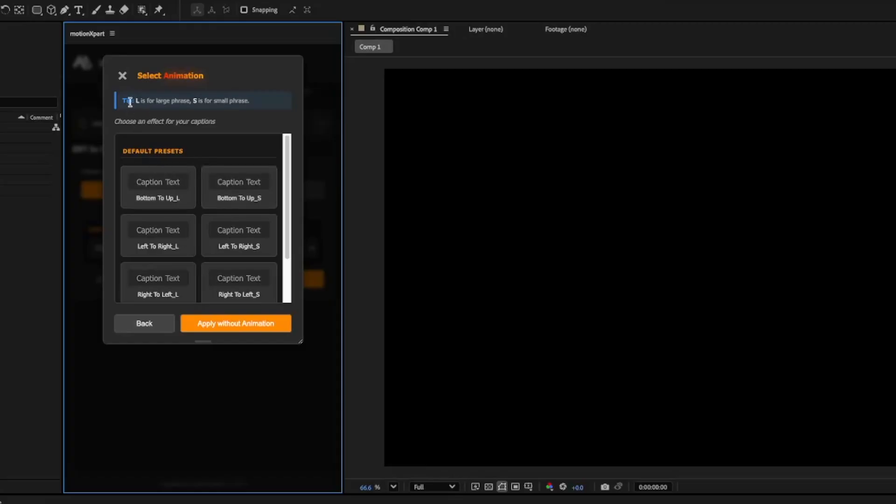
left_click_drag(135, 101, 172, 102)
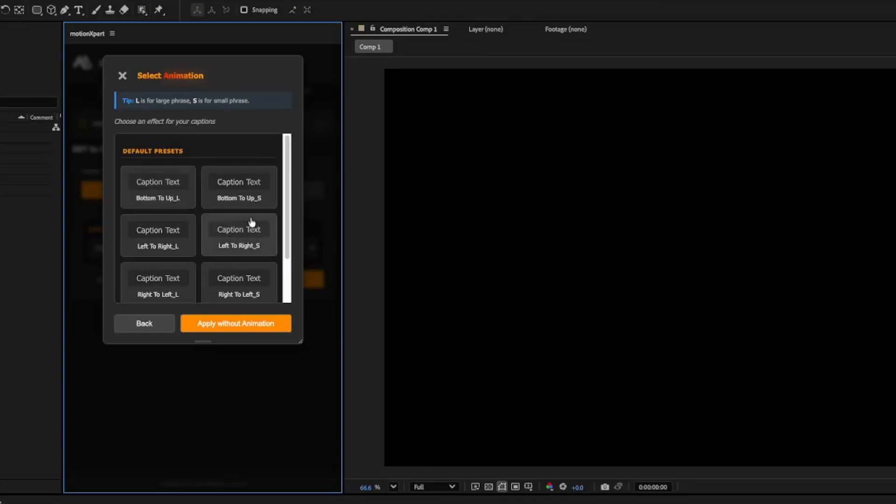
left_click(240, 195)
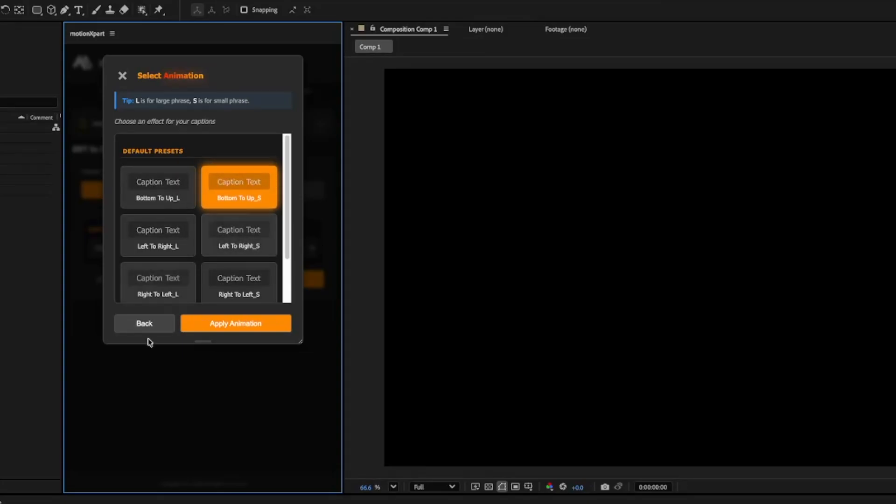
scroll(237, 248, "down", 1)
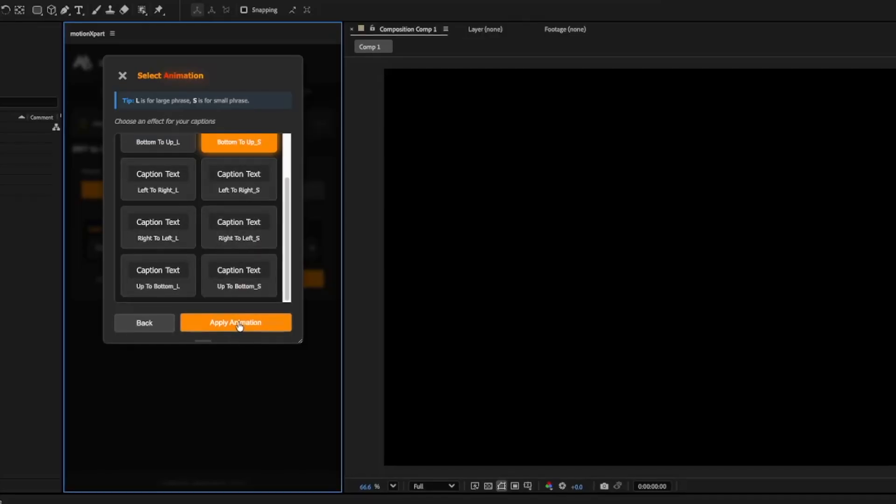
left_click(249, 229)
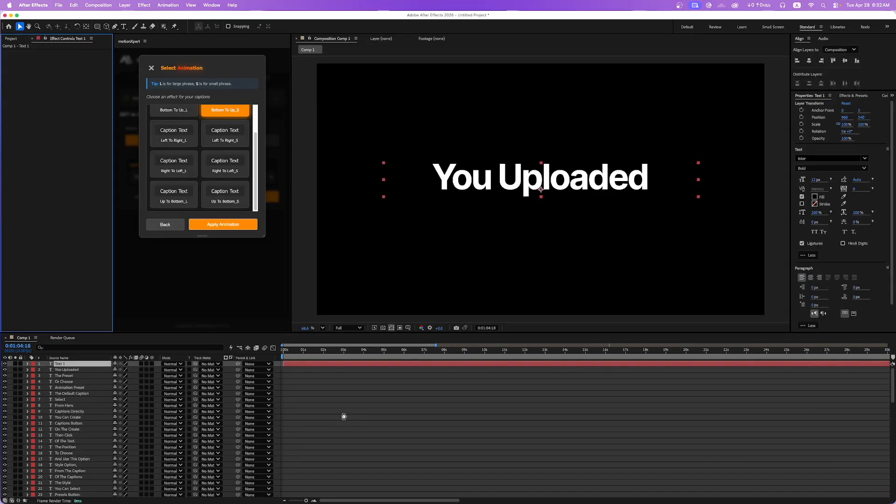
Play back the animated captions in Comp 1 and inspect the "Here We Can Change" caption at 0:00:09:15.
scroll(334, 411, "down", 15)
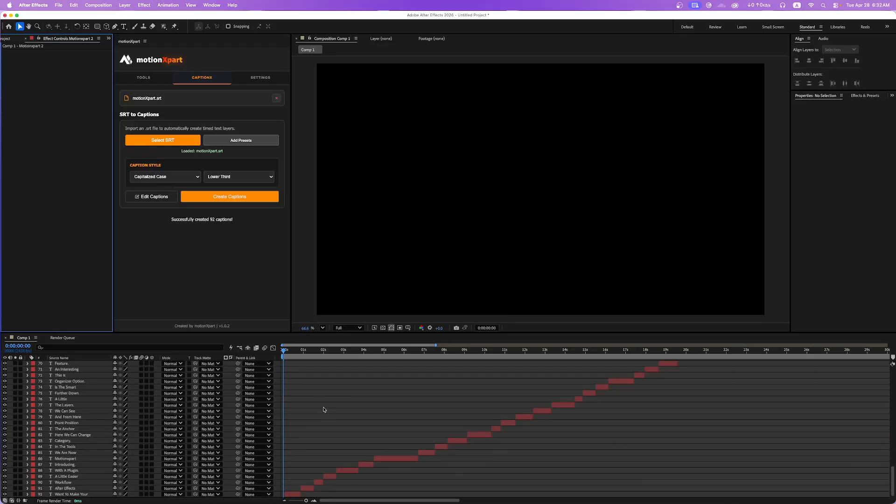
scroll(312, 410, "up", 3)
left_click(321, 407)
key("space")
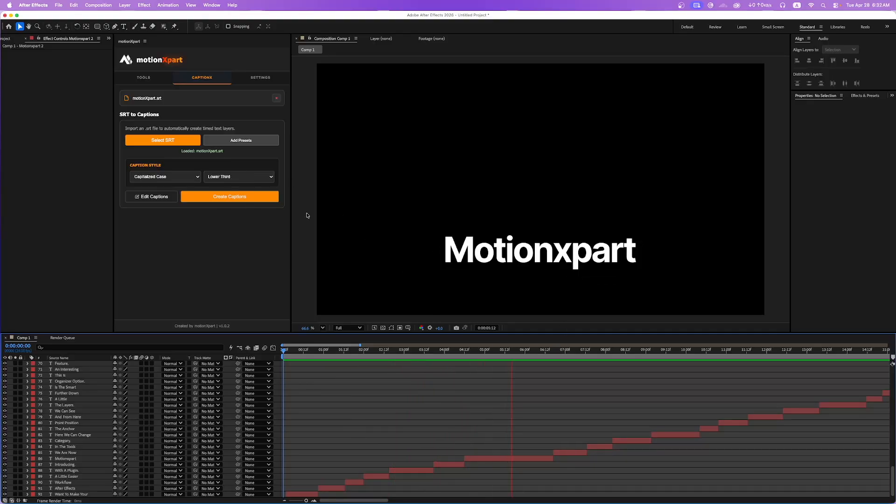
key("minus")
key("minus")
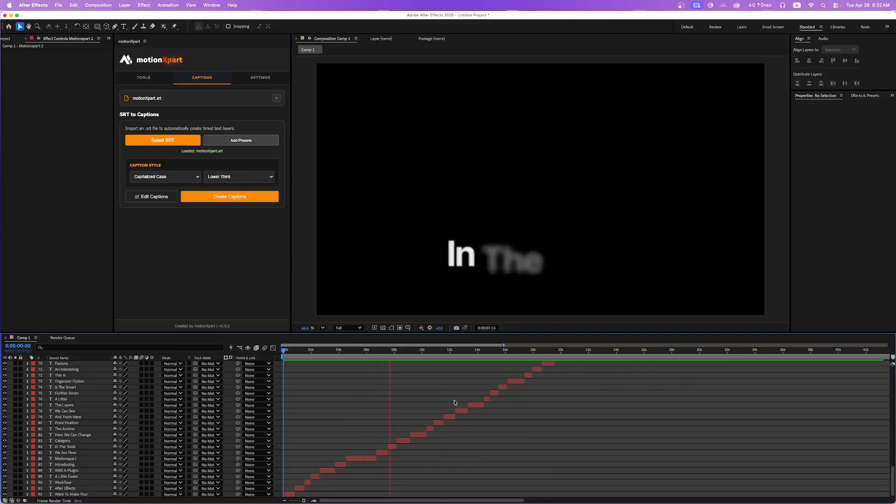
key("space")
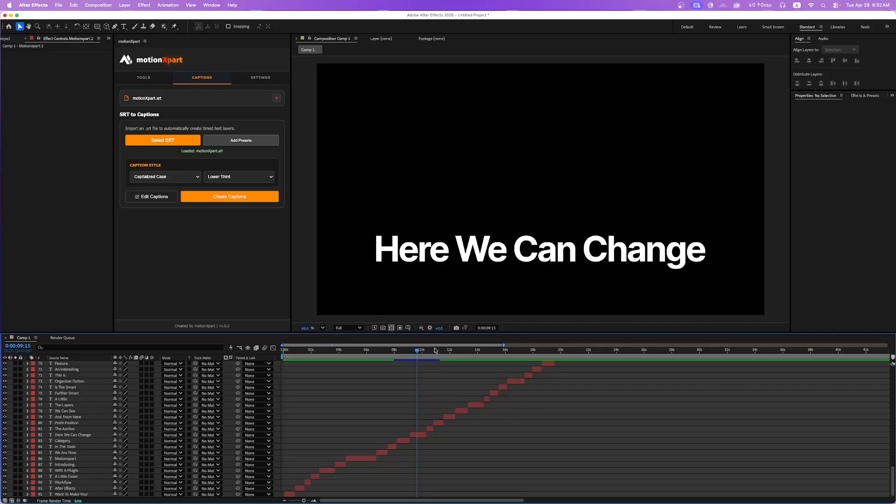
left_click(468, 261)
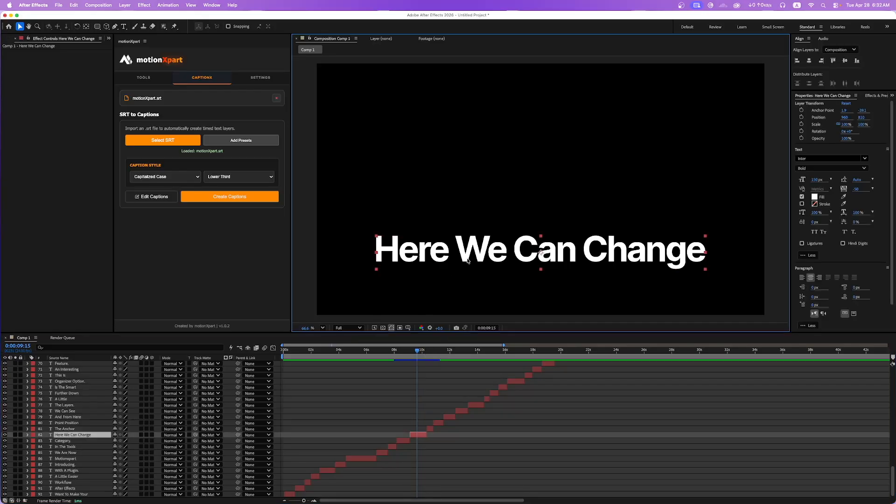
left_click(417, 378)
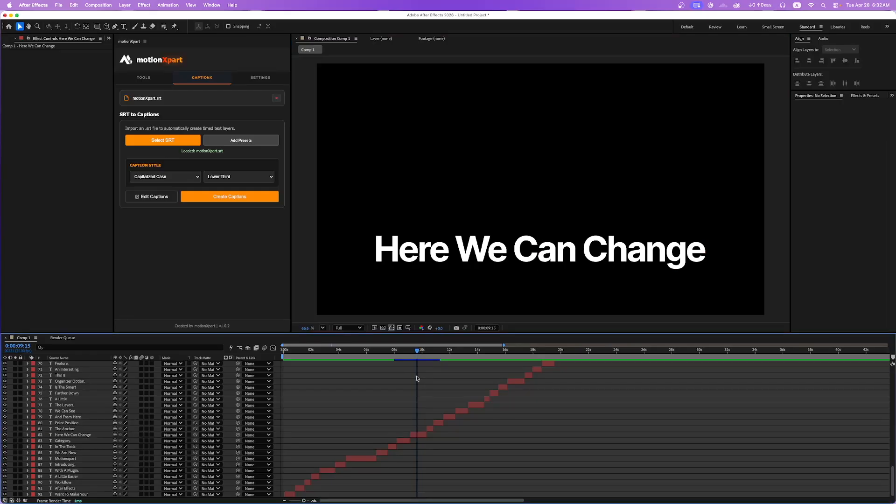
mouse_move(420, 353)
left_mouse_down()
mouse_move(466, 354)
mouse_move(420, 354)
left_mouse_up()
Search the Caption Editor for "motionx" and jump to the Motionxpart caption at 00:00:04,503.
left_click(140, 198)
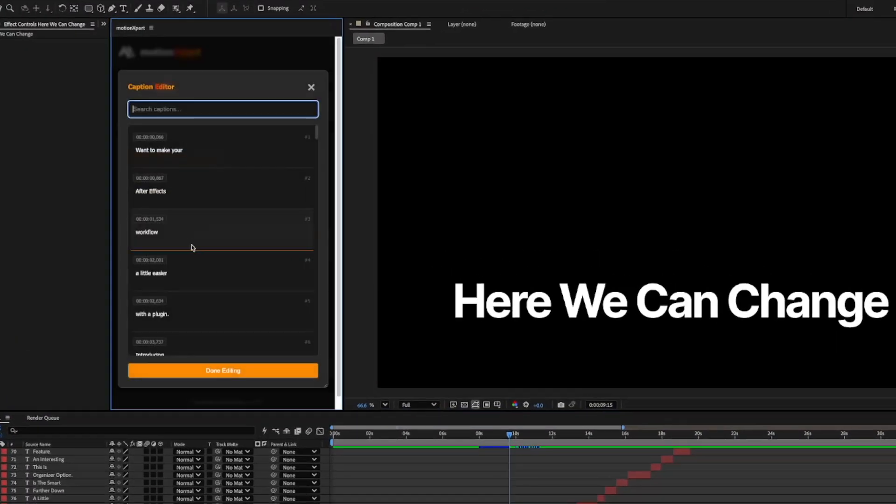
scroll(214, 242, "down", 3)
scroll(214, 253, "up", 3)
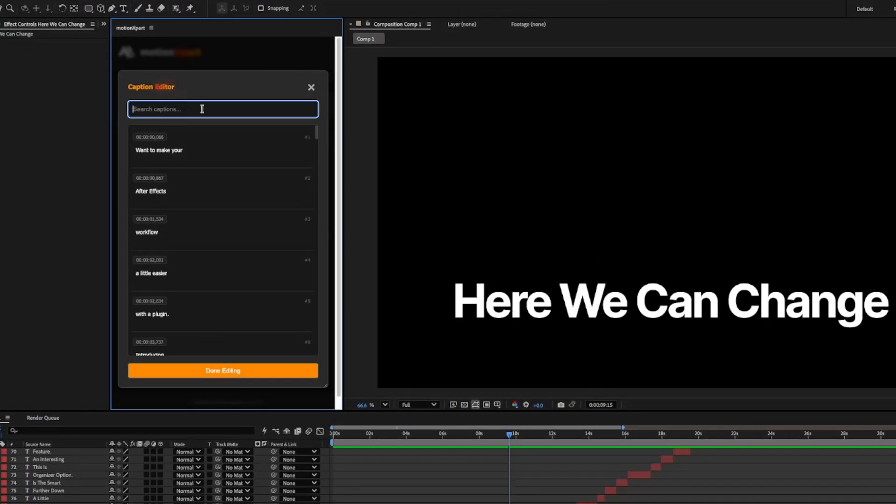
type("motionx")
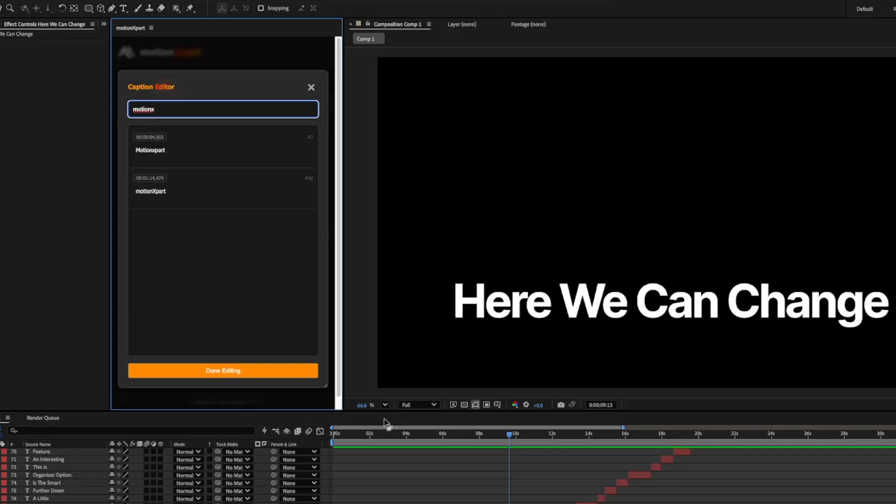
left_click(156, 138)
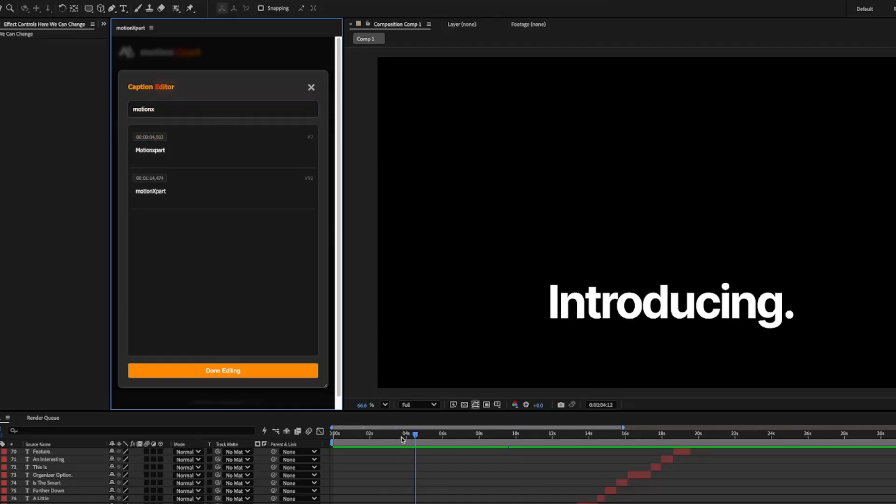
Change the caption at 00:00:04,503 to "Motion xpart" in the Caption Editor and check it at 0:00:05:03 in Comp 1.
scroll(401, 454, "up", 1)
scroll(422, 455, "left", 1)
left_click_drag(447, 436, 474, 437)
left_click(177, 148)
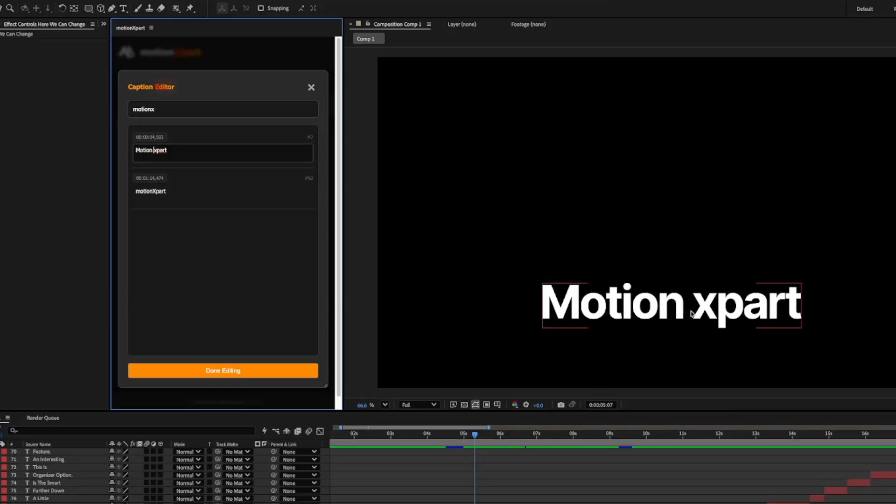
left_click(485, 474)
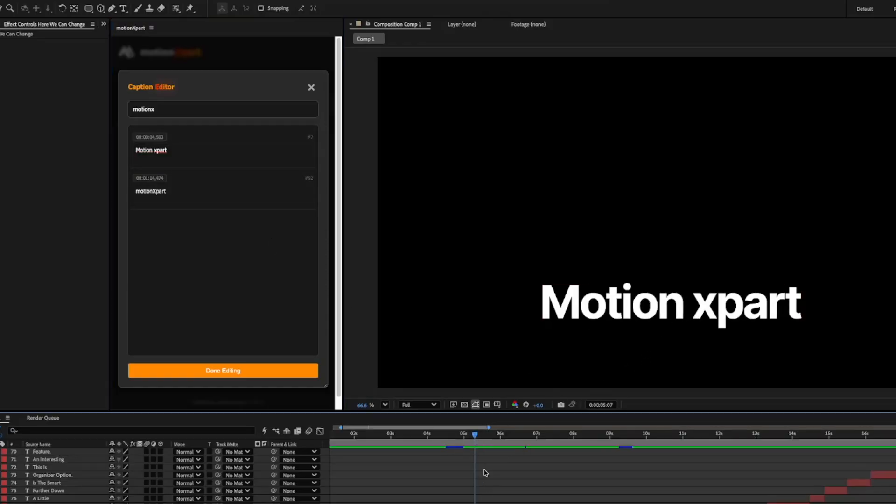
mouse_move(474, 448)
left_mouse_down()
mouse_move(448, 445)
mouse_move(468, 445)
left_mouse_up()
Jump to the motionXpart caption at 00:01:14,474 and move the playhead to 0:01:15:00.
left_click(186, 193)
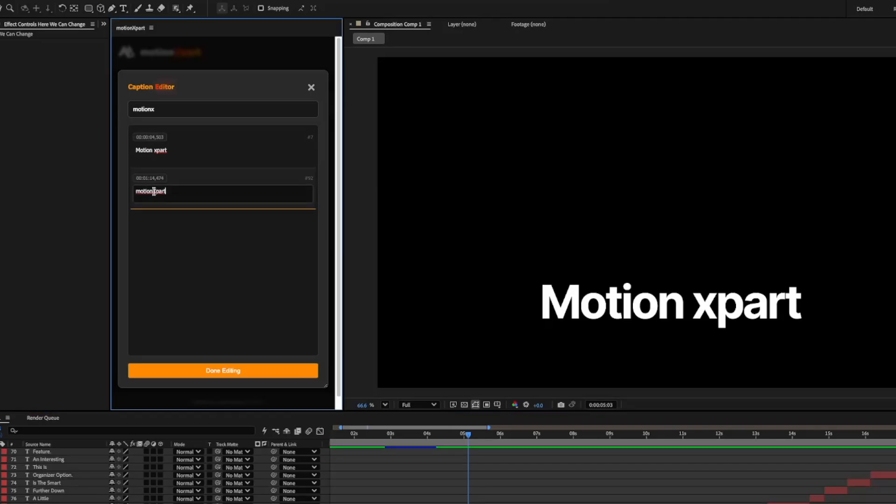
left_click(152, 191)
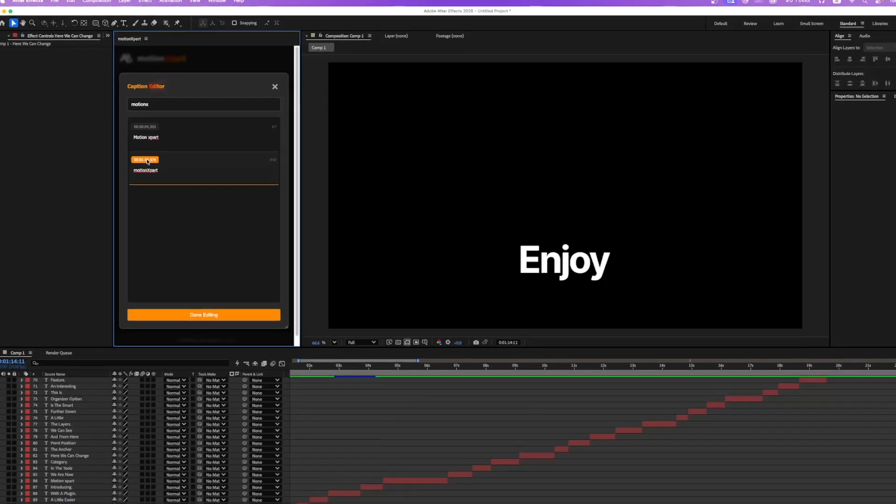
left_click(153, 181)
scroll(697, 389, "up", 20)
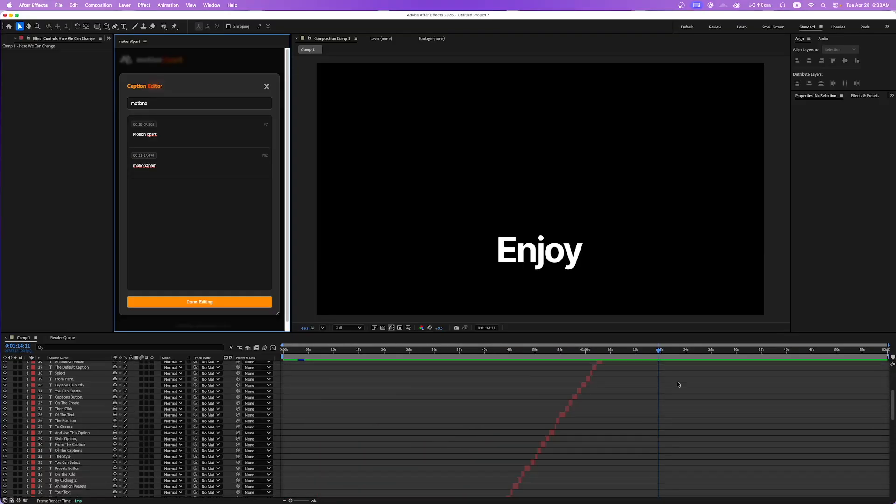
scroll(669, 377, "up", 3)
left_click_drag(598, 353, 618, 354)
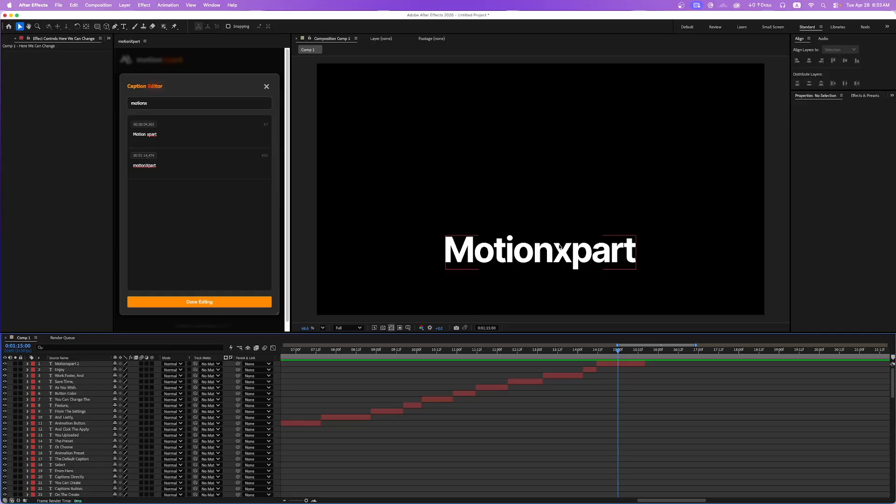
Change the caption at 00:01:14,474 to "motion Xpart", check it in Comp 1 and close the Caption Editor.
left_click(146, 166)
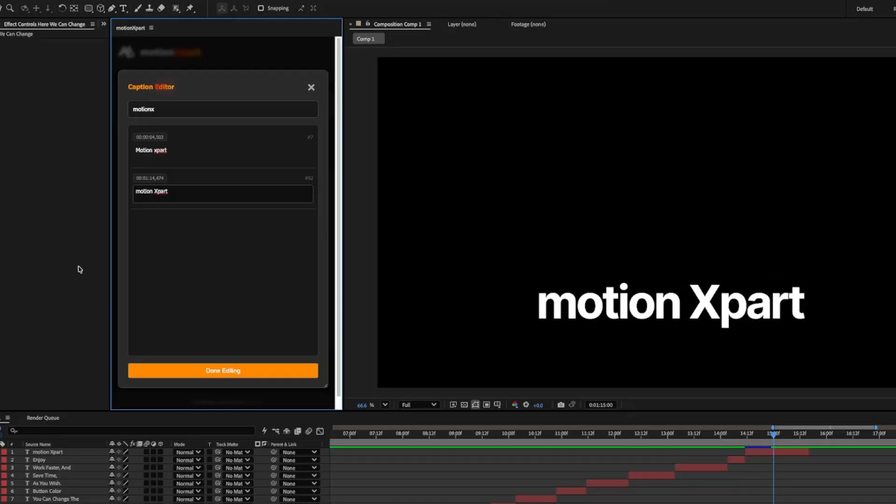
mouse_move(765, 437)
left_mouse_down()
mouse_move(750, 437)
mouse_move(763, 436)
left_mouse_up()
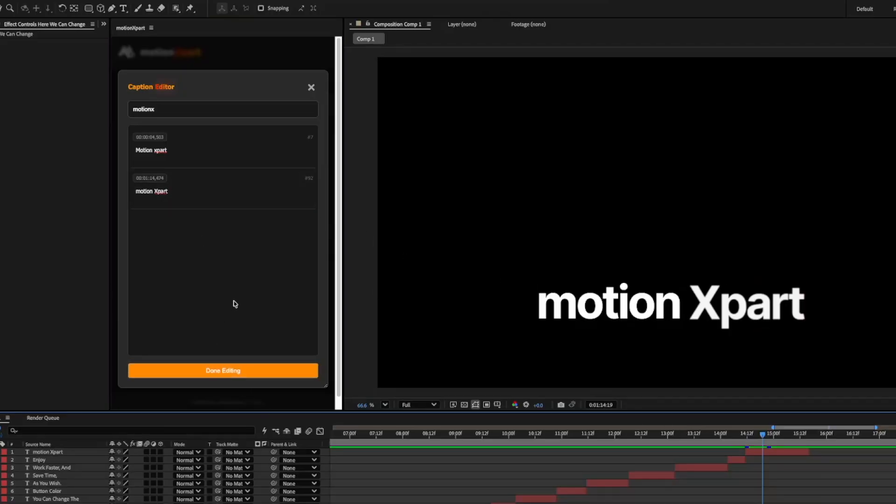
left_click(310, 88)
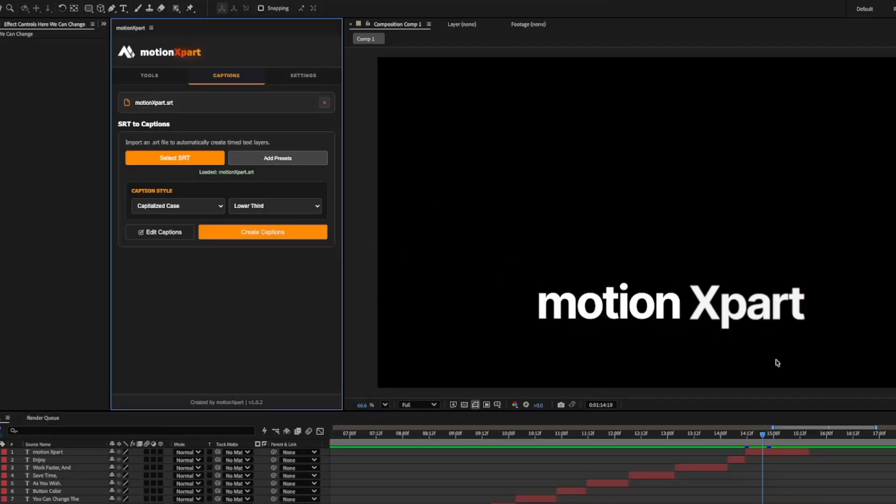
left_click(752, 434)
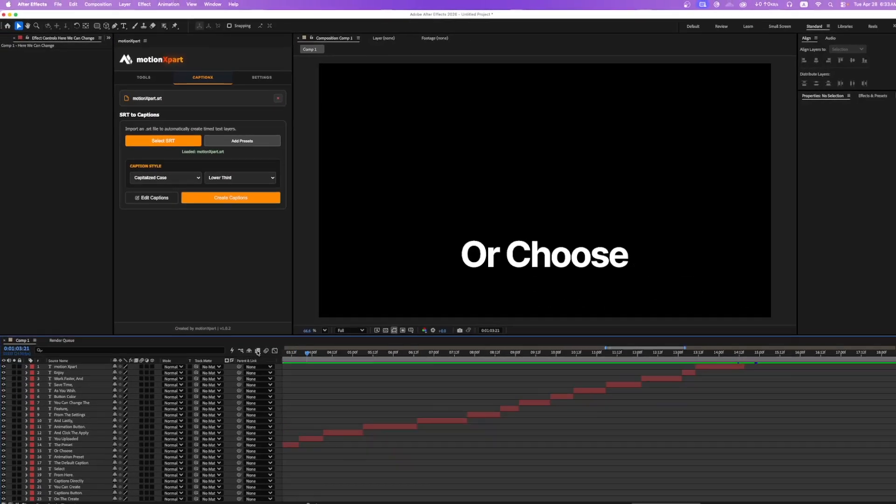
scroll(345, 383, "down", 3)
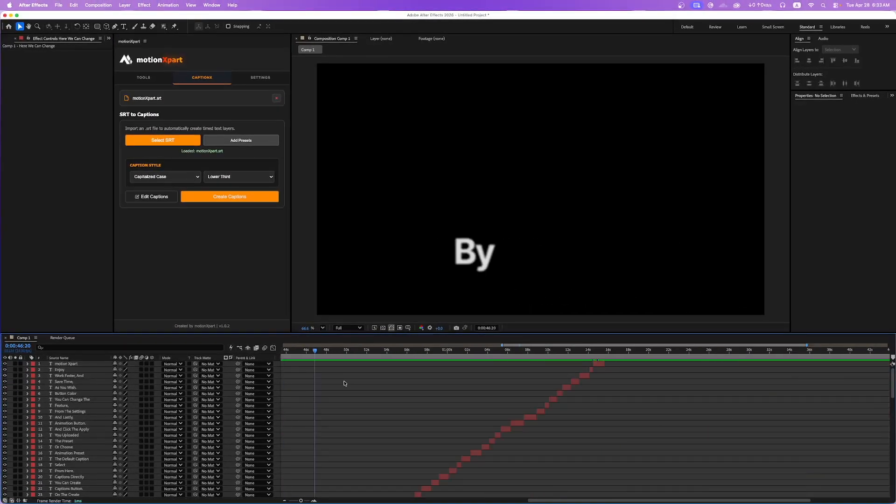
Set the plugin's accent color to red and check it in the caption and tool views, expanding Smart Organizer and Expressions.
left_click(260, 77)
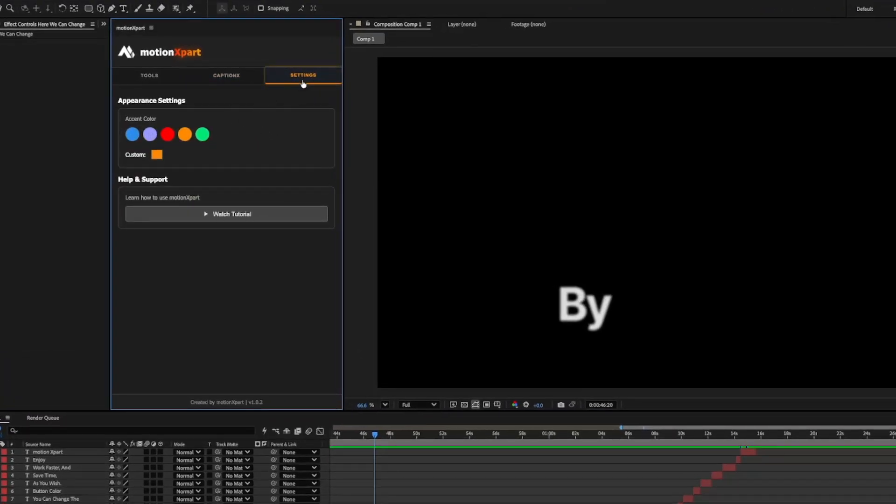
left_click(167, 135)
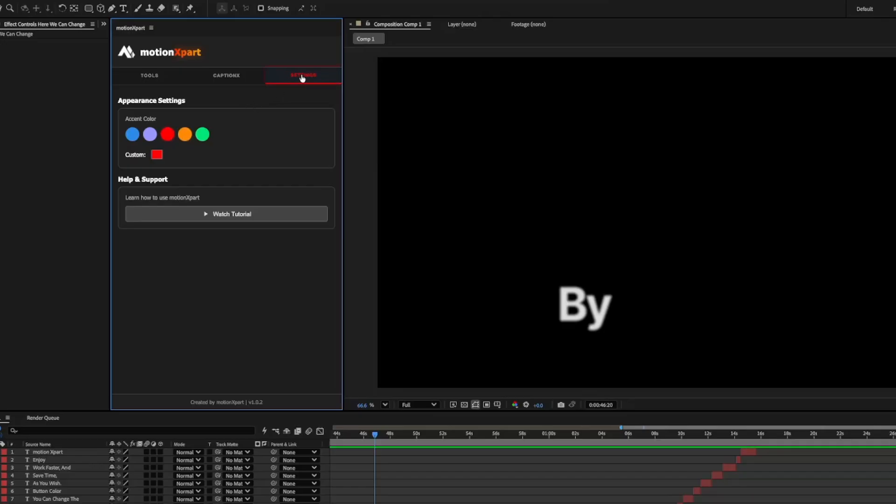
left_click(247, 77)
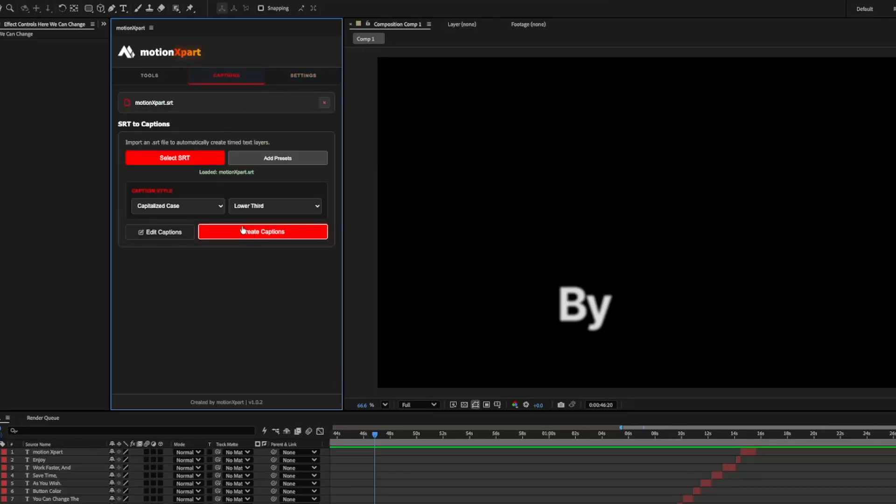
left_click(181, 76)
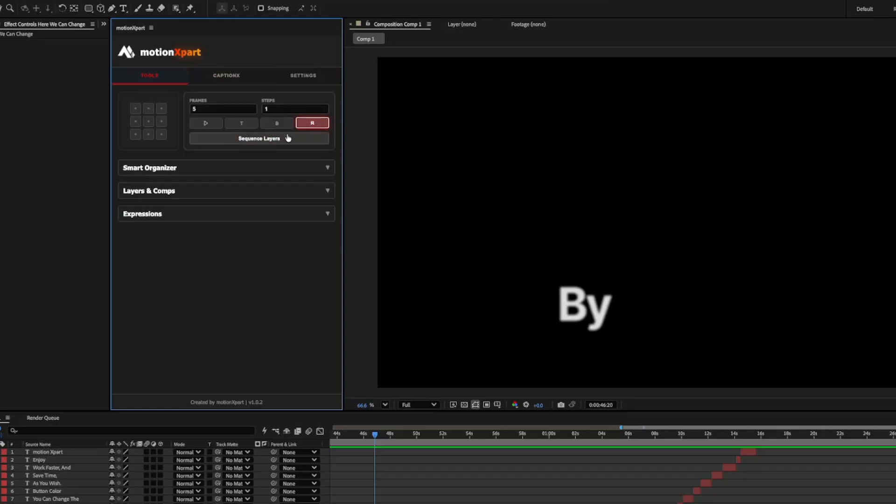
left_click(214, 168)
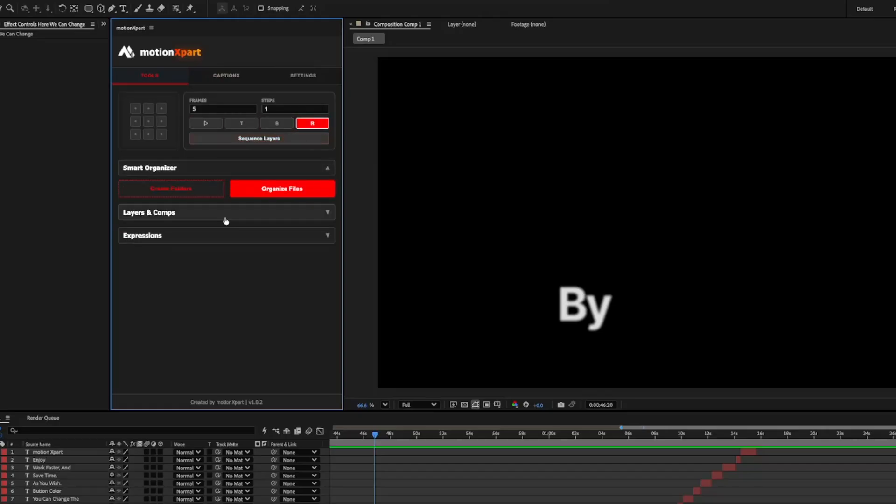
left_click(224, 236)
left_click(302, 75)
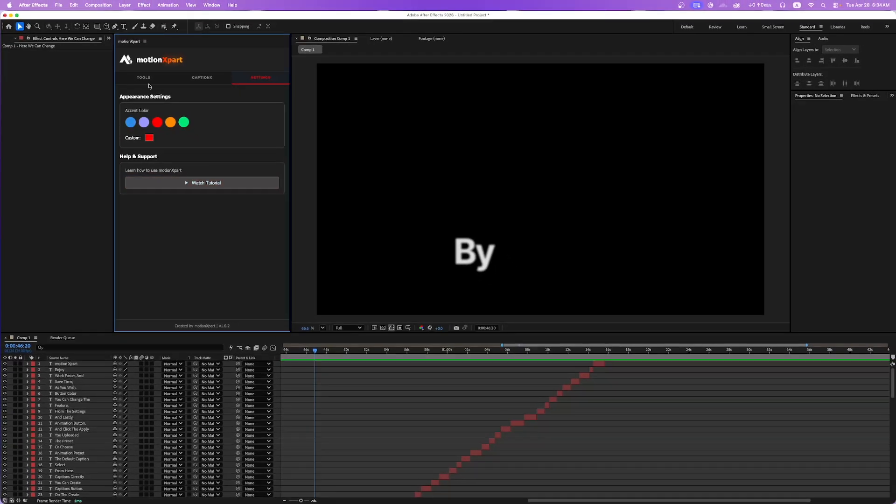
left_click(145, 78)
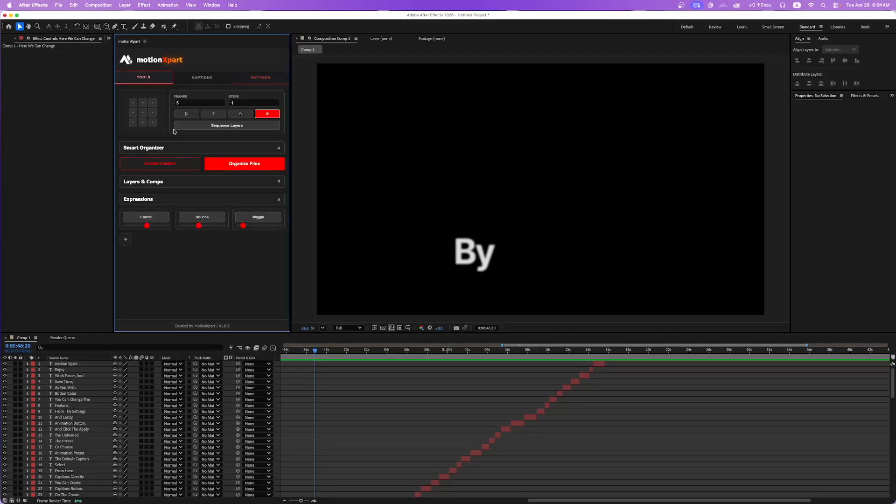
Delete all caption layers from Comp 1 and return the playhead to the start.
left_click(84, 365)
scroll(88, 401, "down", 15)
left_click(95, 494, "shift")
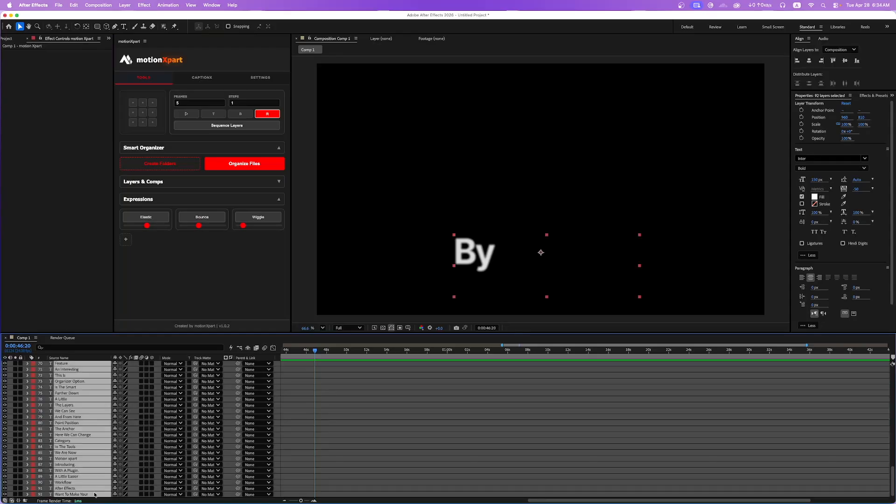
key("Delete")
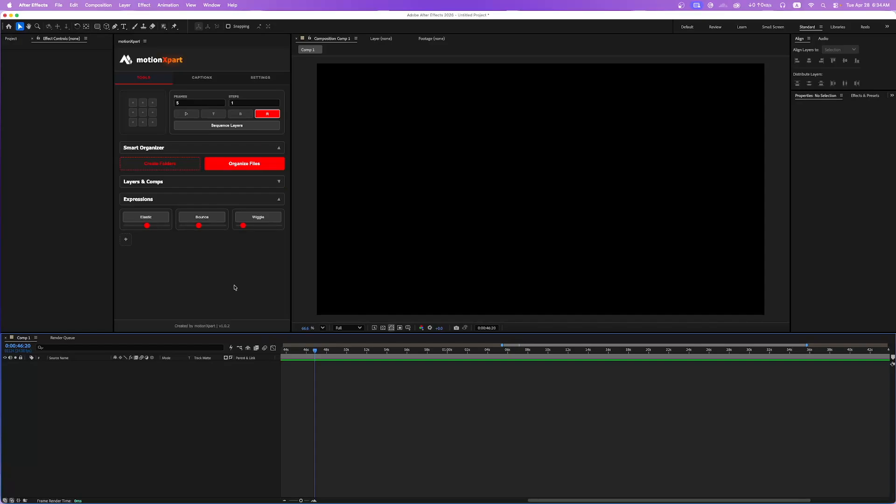
key("Home")
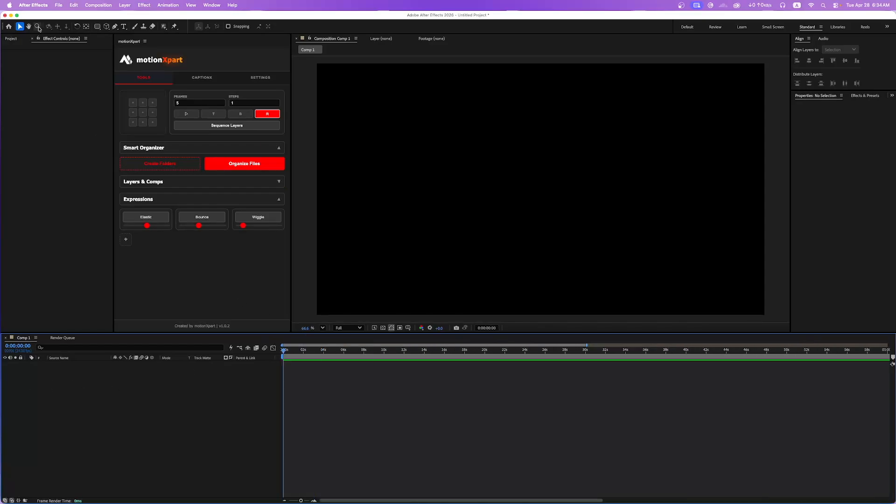
Draw a red circle about 454 px in diameter, center its anchor point and center the layer in Comp 1.
left_click_drag(96, 27, 114, 49)
left_click_drag(503, 163, 565, 185)
key("super+alt+Home")
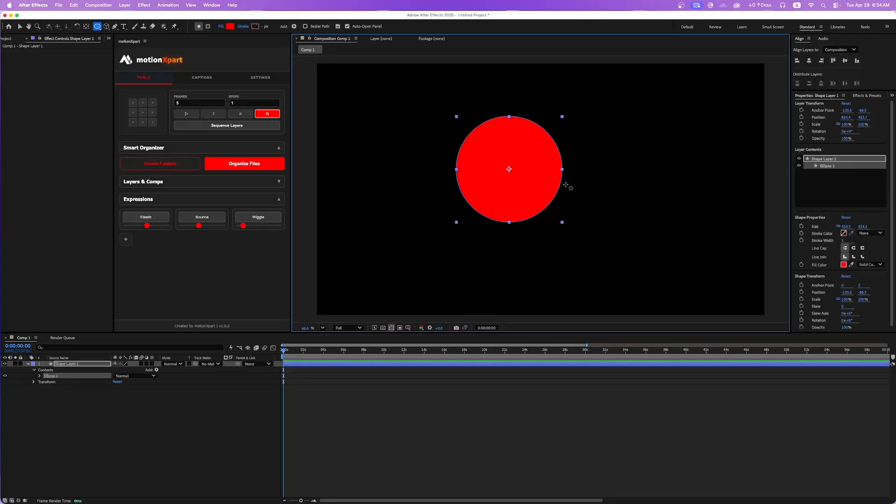
key("super+Home")
key("v")
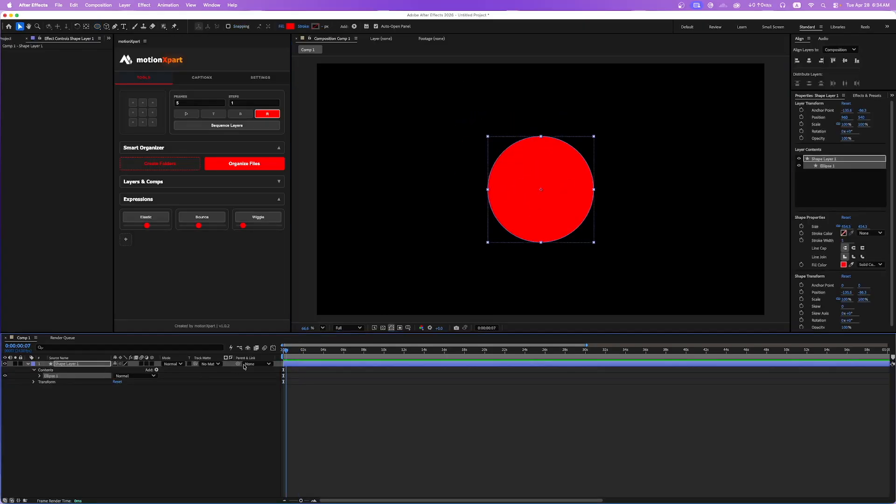
left_click(554, 203)
Keyframe Shape Layer 1's Opacity at 0, 1 and 2 seconds, with 100% at both ends and a lower value in the middle.
key("t")
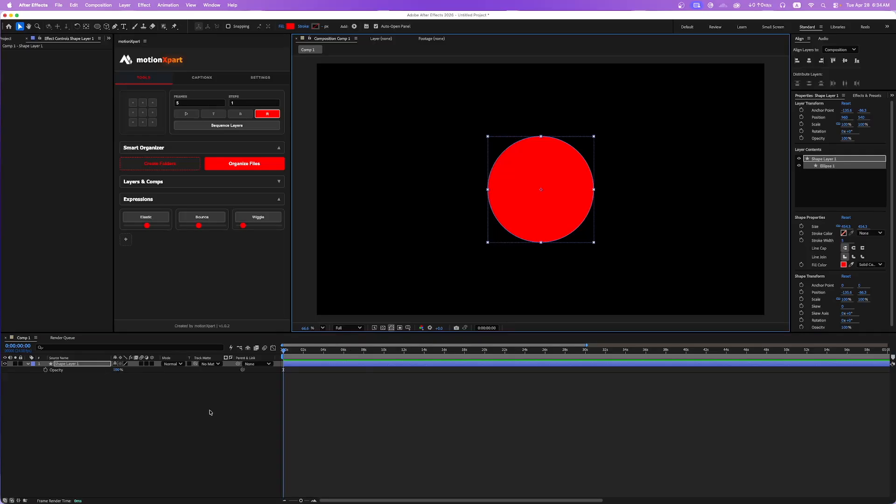
left_click(48, 376)
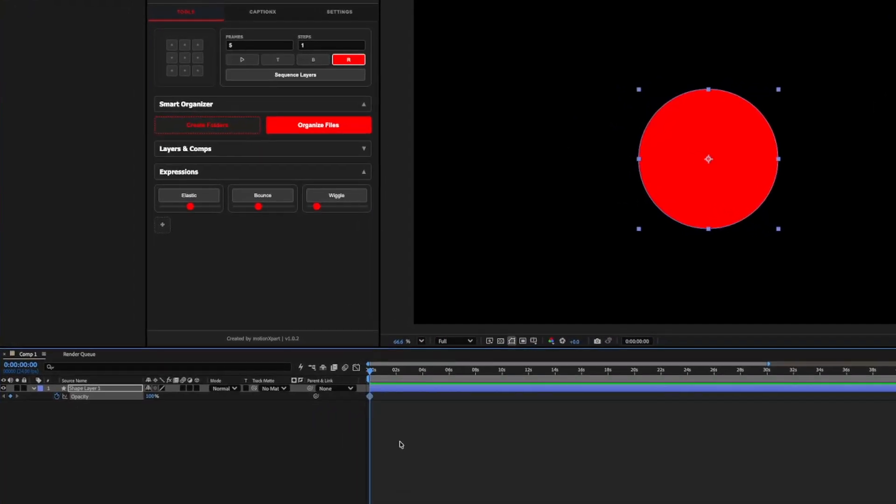
scroll(402, 426, "up", 3)
scroll(401, 424, "left", 1)
left_click_drag(407, 373, 475, 373)
left_click(8, 396)
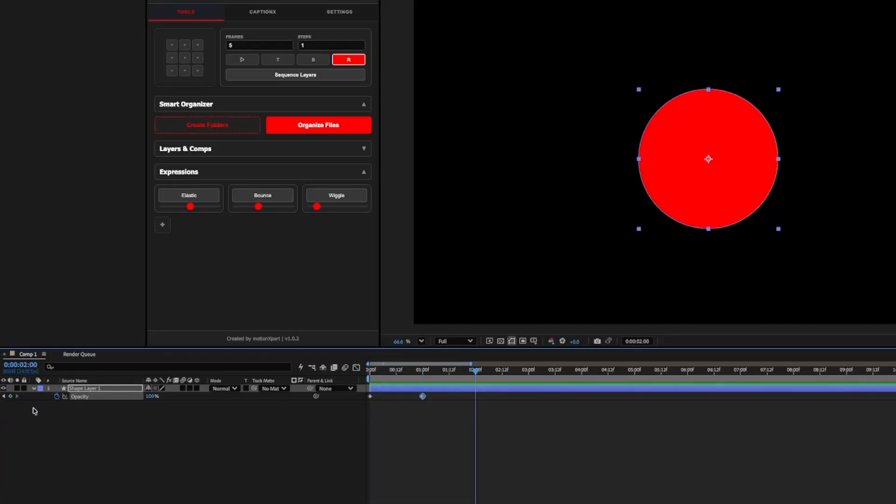
left_click(10, 396)
left_click(4, 396)
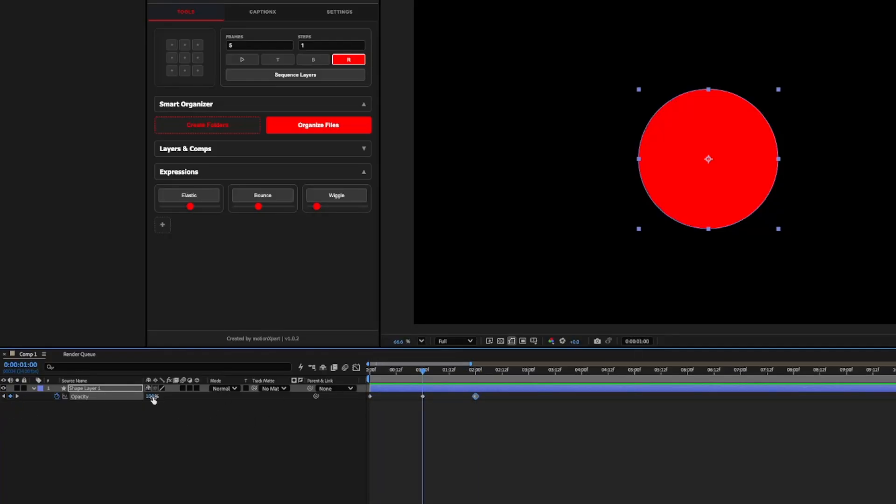
left_click_drag(151, 396, 110, 405)
Play back the circle's opacity animation from the start of Comp 1.
left_click(395, 392)
key("space")
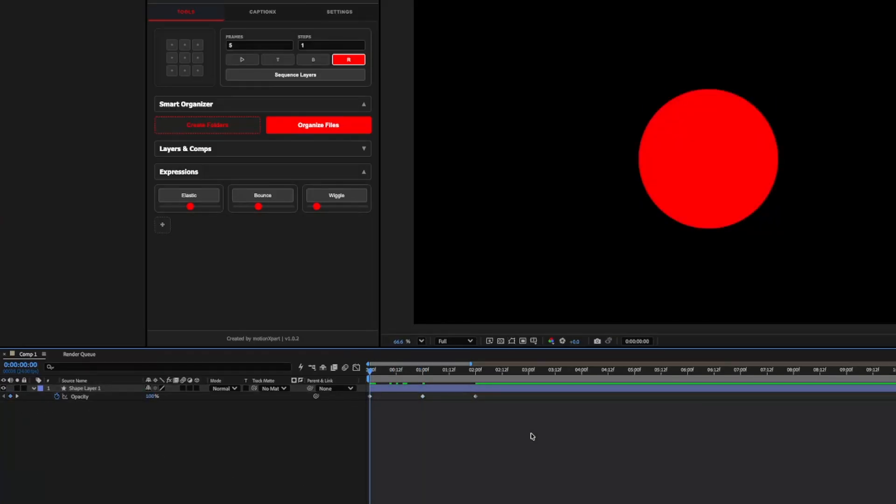
key("space")
key("space")
left_click_drag(405, 371, 369, 372)
key("space")
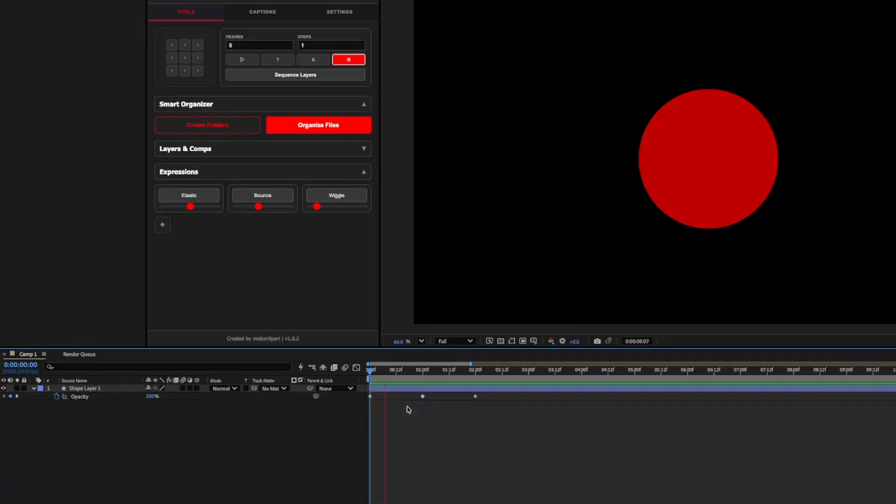
Add the expression loopOut() to Shape Layer 1's Opacity.
left_click(475, 372)
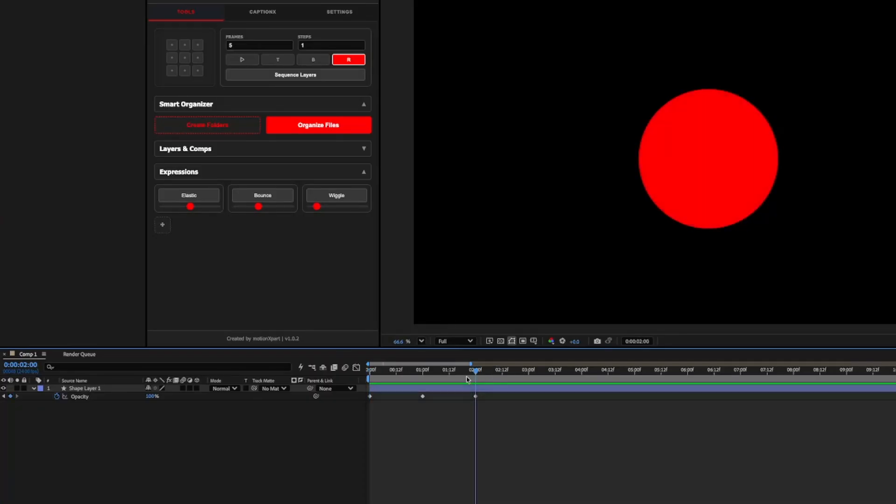
left_click(82, 397)
left_click(57, 396, "alt")
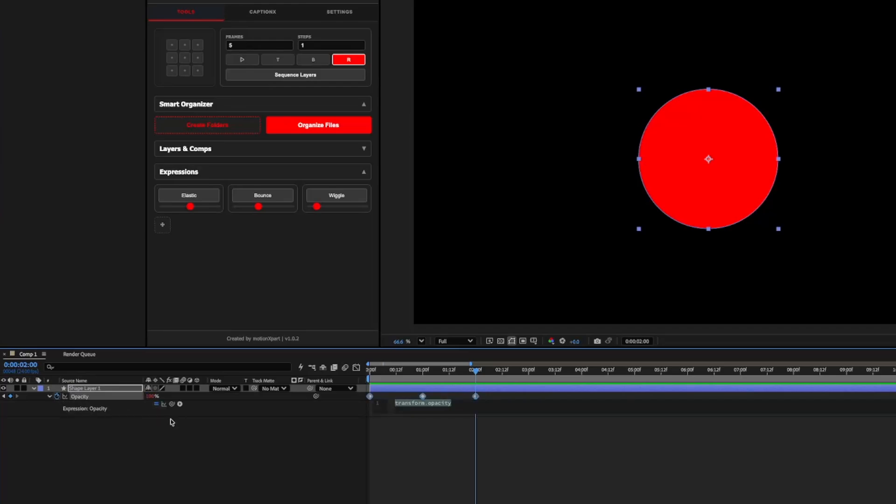
type("loop")
key("Down")
key("Down")
key("Return")
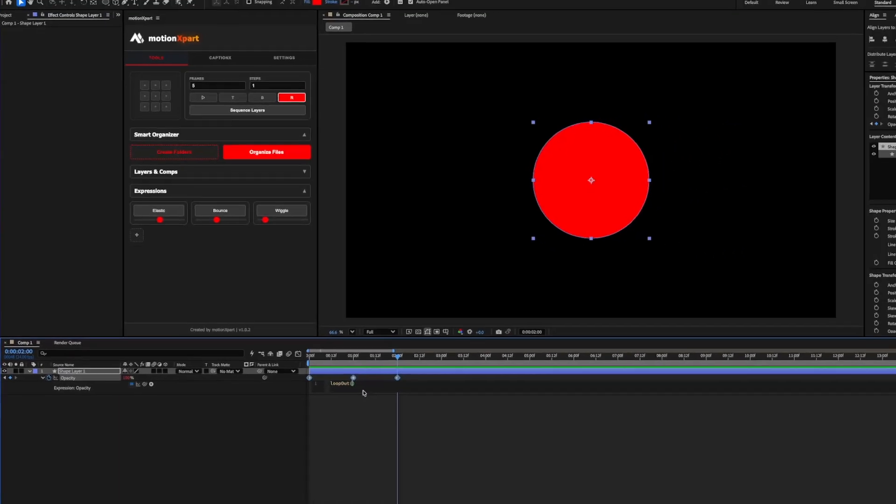
left_click(383, 457)
Play back the looping opacity animation from the start and stop it at 0:00:04:06.
key("space")
key("Home")
key("space")
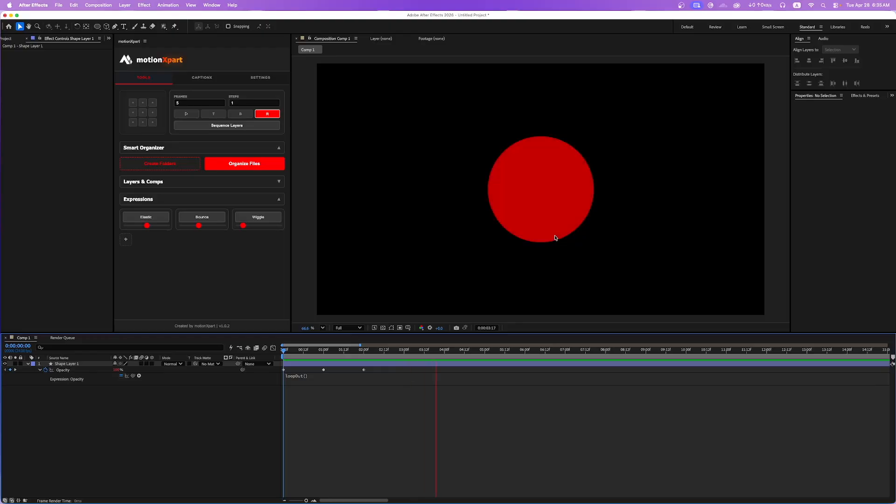
key("space")
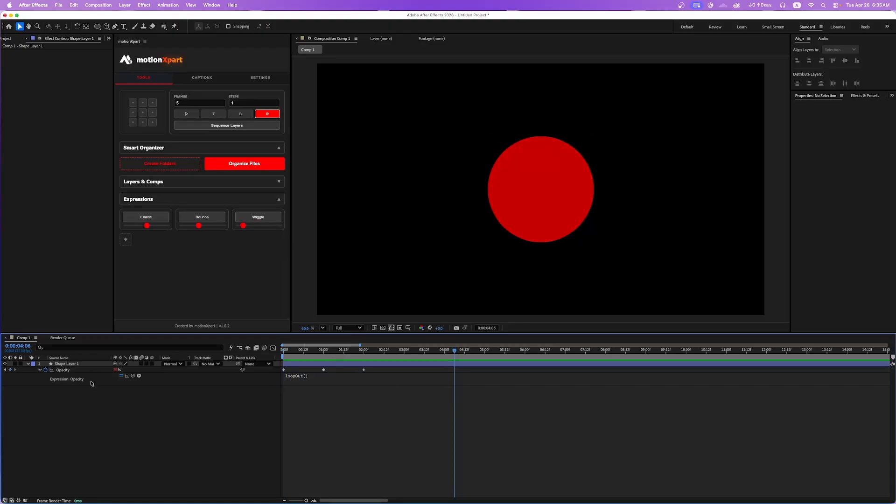
Save Shape Layer 1's Opacity expression as a motionXpart expression preset named "loop".
left_click(71, 370)
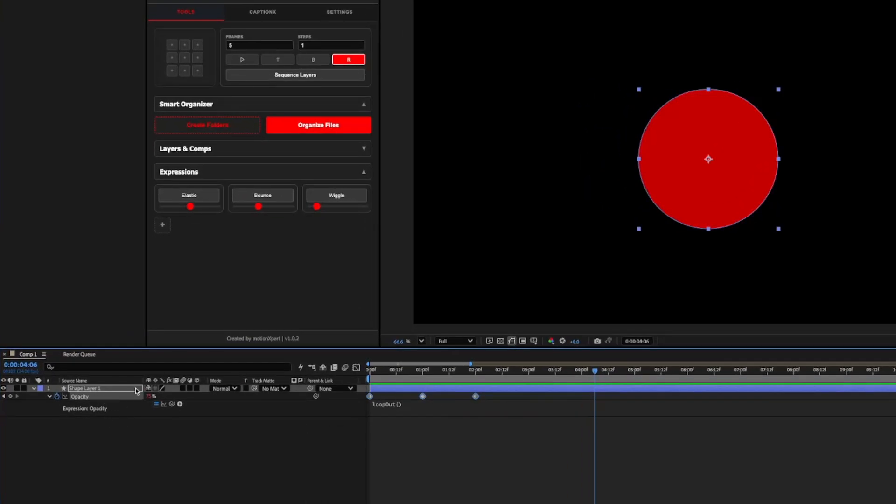
left_click(162, 226)
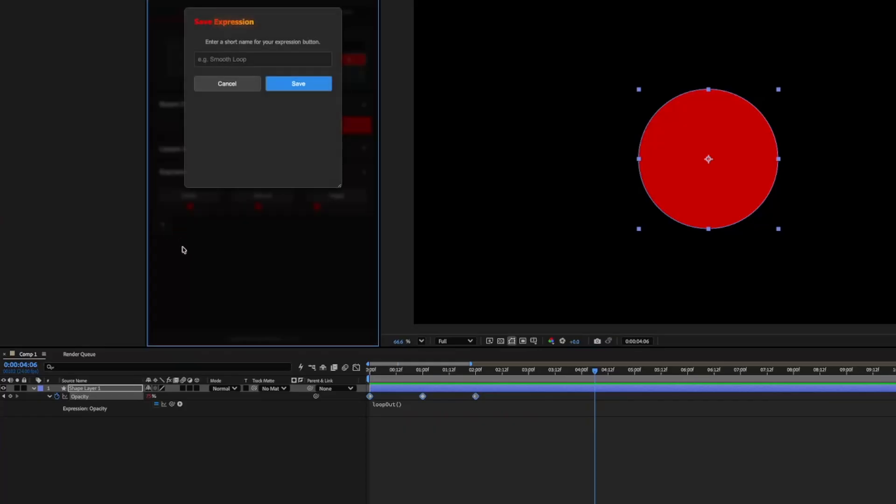
left_click(259, 58)
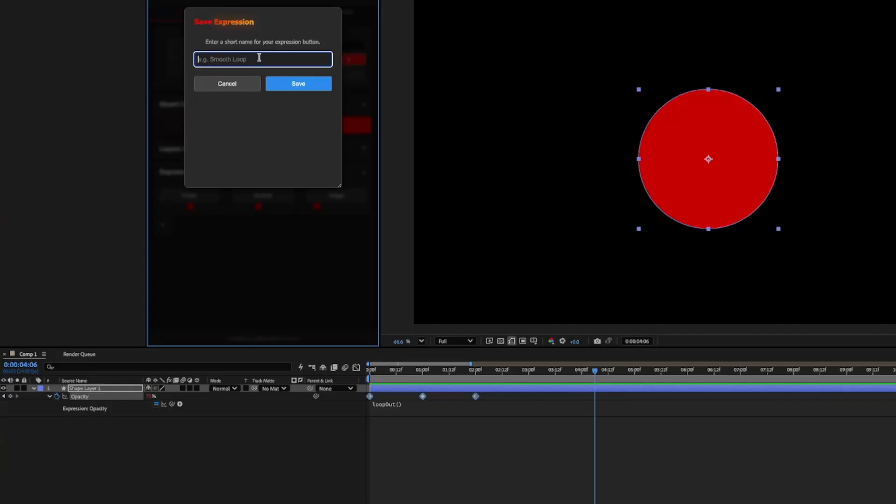
type("loop")
left_click(319, 88)
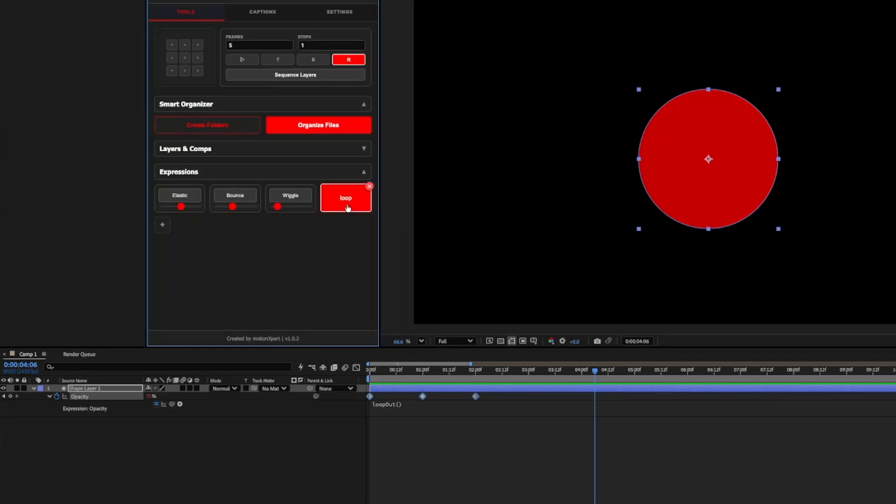
Remove the loopOut() expression from Shape Layer 1's Opacity while keeping its keyframes.
left_click(97, 388)
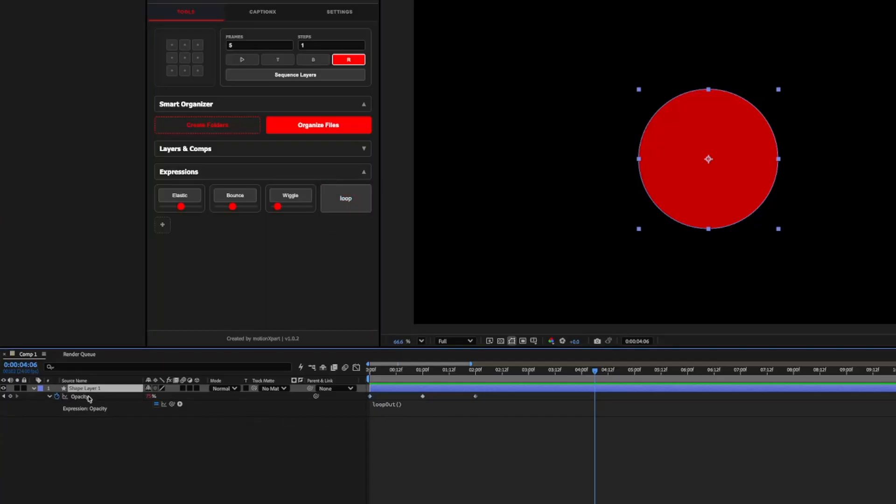
left_click(57, 397, "alt")
left_click(410, 419)
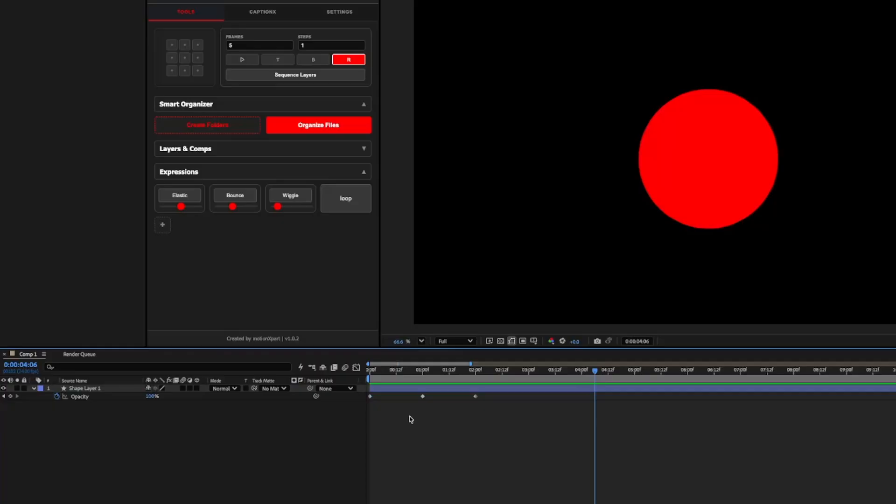
Play back the circle's opacity animation without the expression from the start and park the playhead at 0:00:02:00.
left_click(101, 389)
left_click(446, 423)
left_click_drag(435, 388, 366, 386)
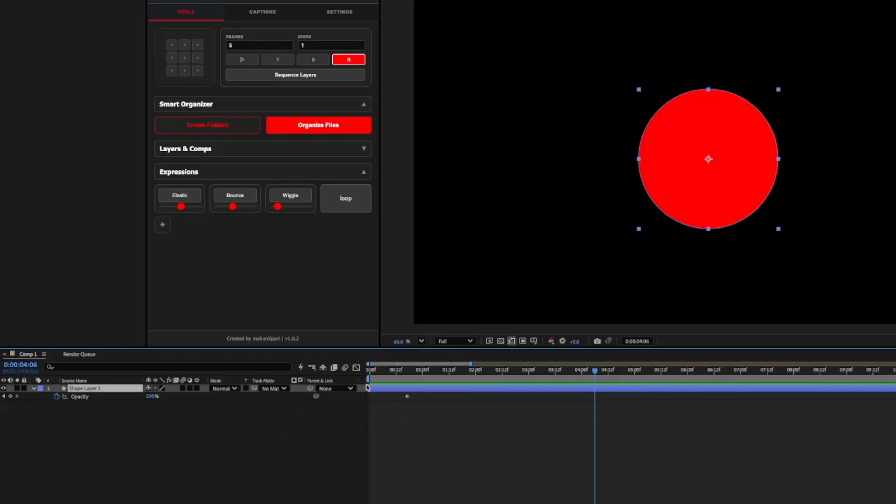
key("space")
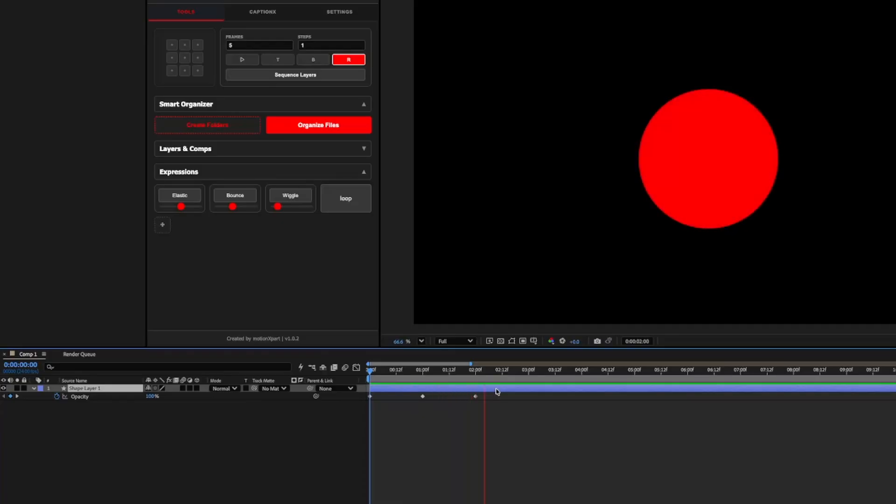
mouse_move(475, 376)
left_mouse_down()
mouse_move(411, 377)
mouse_move(848, 381)
mouse_move(553, 386)
mouse_move(436, 378)
mouse_move(475, 378)
left_mouse_up()
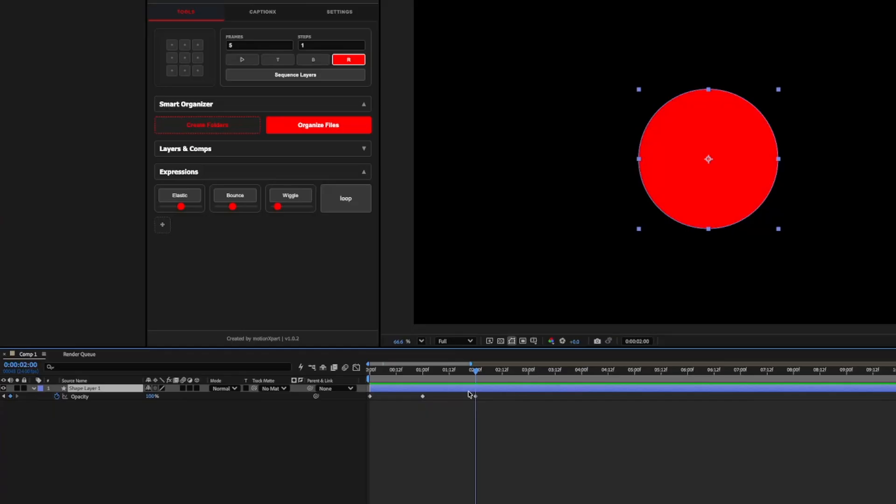
Apply the saved loop expression preset to Shape Layer 1's Opacity.
left_click(112, 424)
left_click(104, 397)
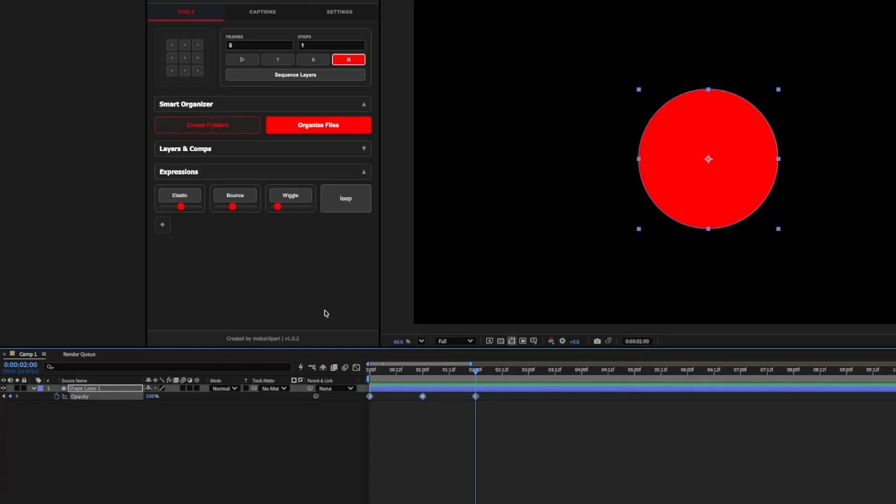
left_click(362, 195)
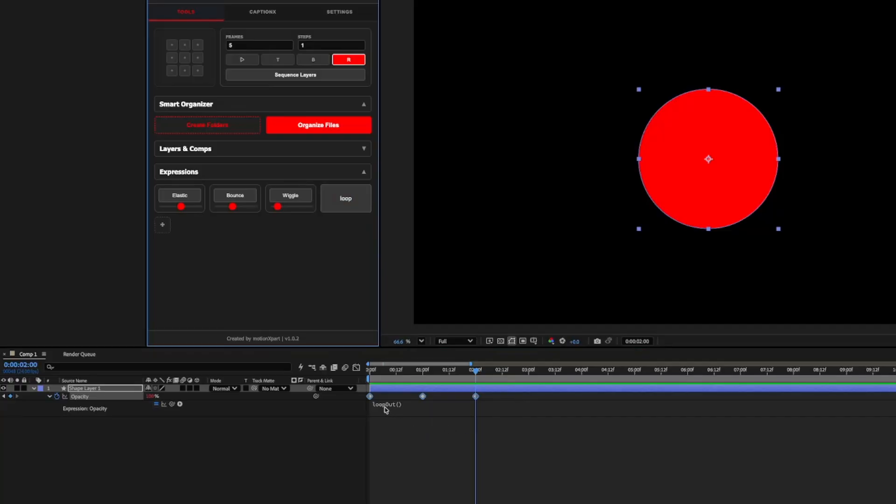
Play back the circle's opacity with the preset applied and scrub to 0:00:04:01.
left_click(424, 436)
key("space")
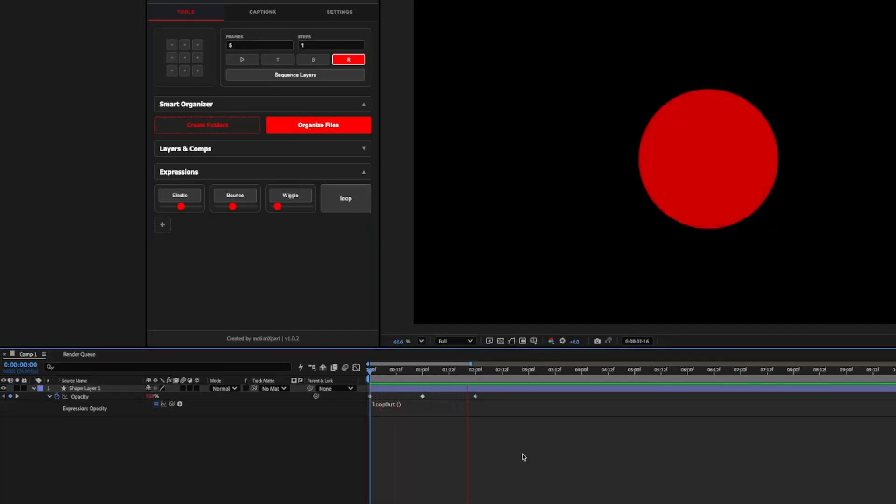
key("space")
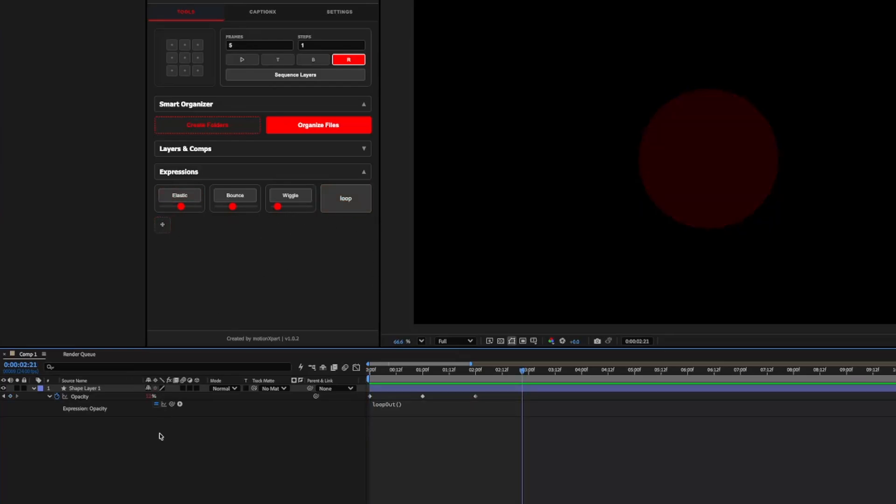
left_click_drag(530, 376, 582, 383)
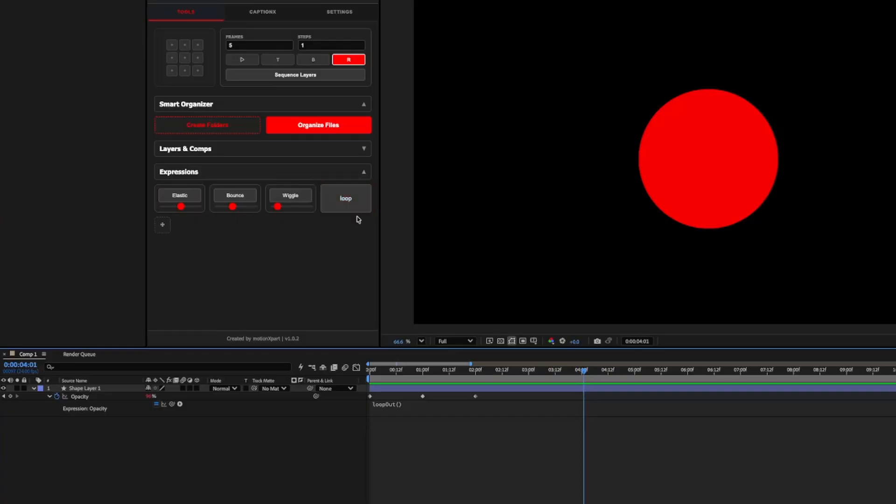
Delete the saved loop preset from motionXpart's expressions and return the playhead to 0:00:00:00.
left_click(369, 188)
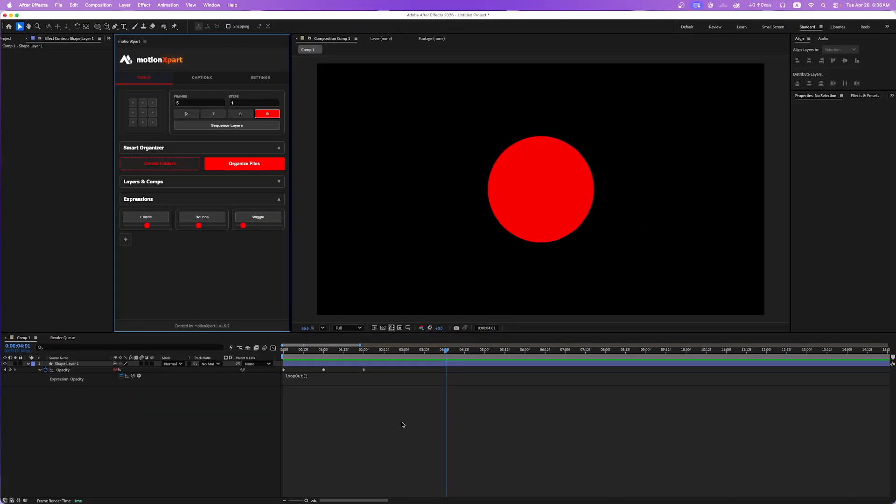
left_click_drag(372, 350, 282, 350)
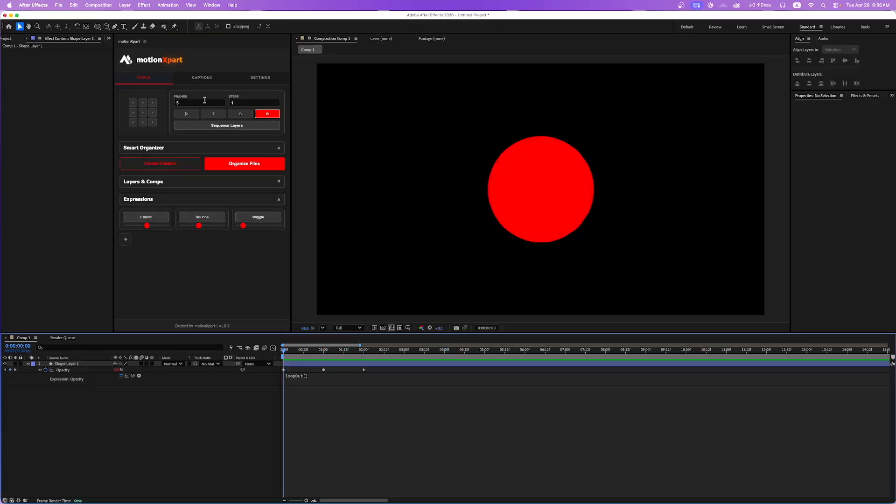
left_click(204, 82)
left_click(260, 80)
left_click(150, 78)
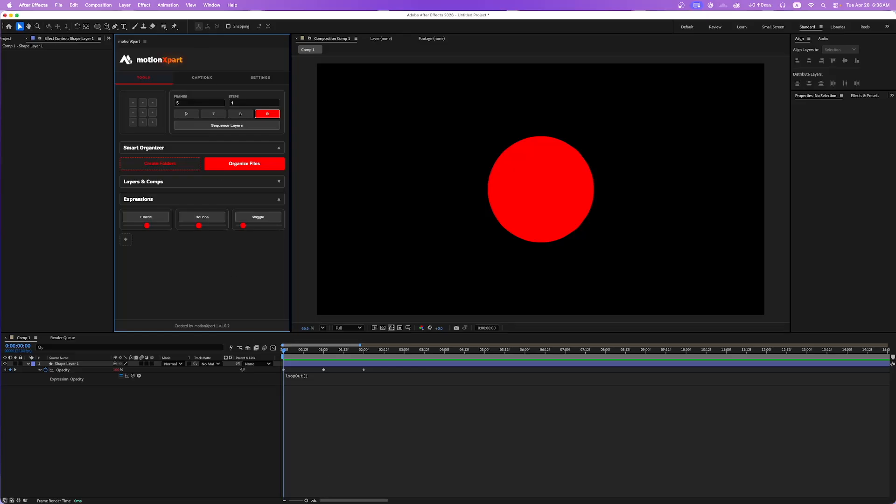
Preview Screenshot_2026-04-28_004537.png to view the plugin's update banner, and switch to the motionXpart releases page on GitHub.
key("space")
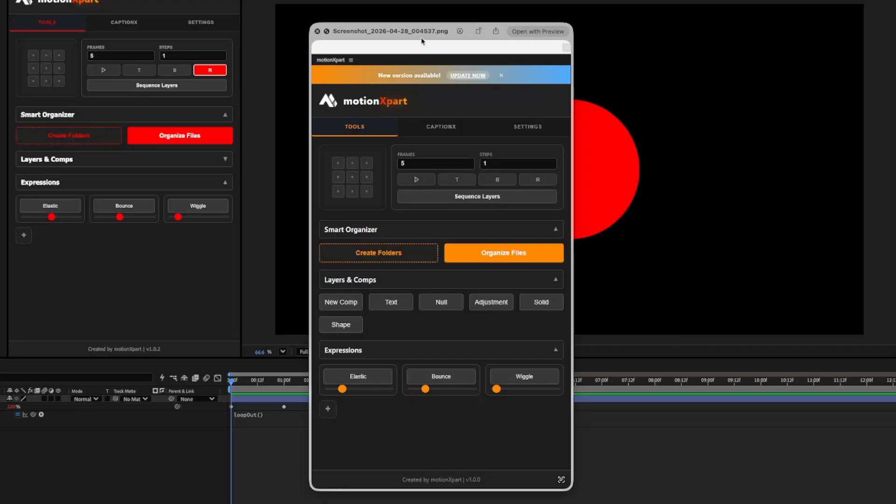
left_click(317, 31)
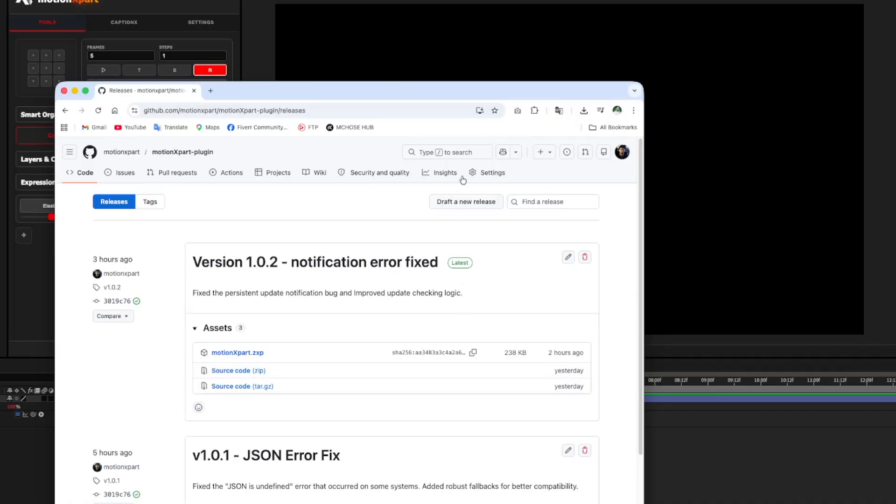
left_click_drag(489, 96, 514, 82)
double_click(514, 82)
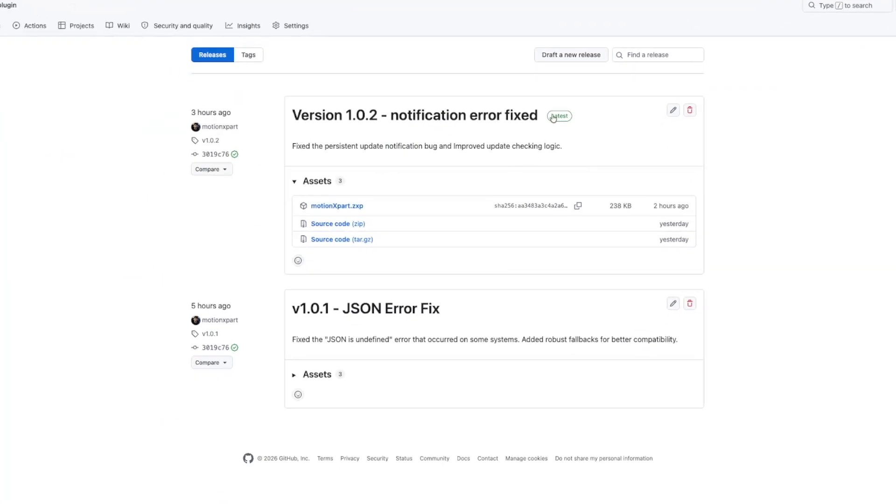